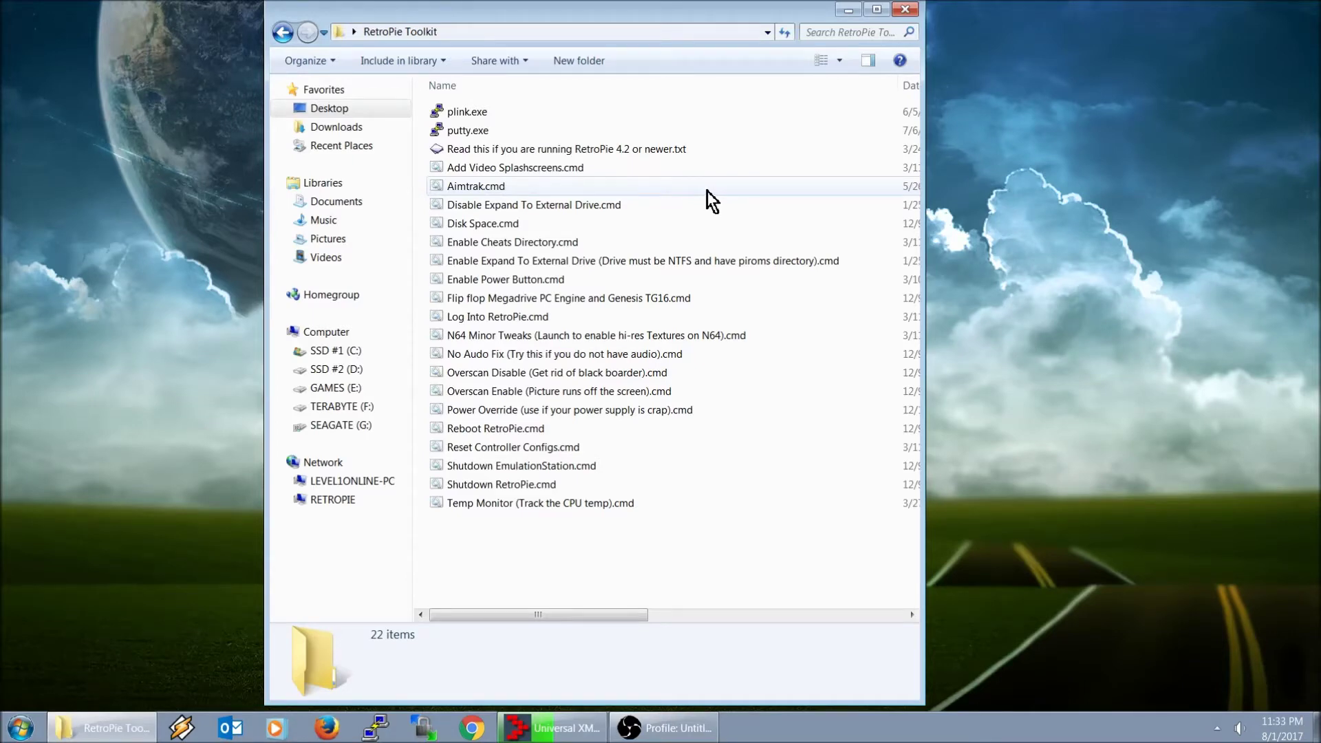
Launch Log Into RetroPie.cmd from the RetroPie Toolkit folder and bring its terminal session into focus.
left_click(504, 336)
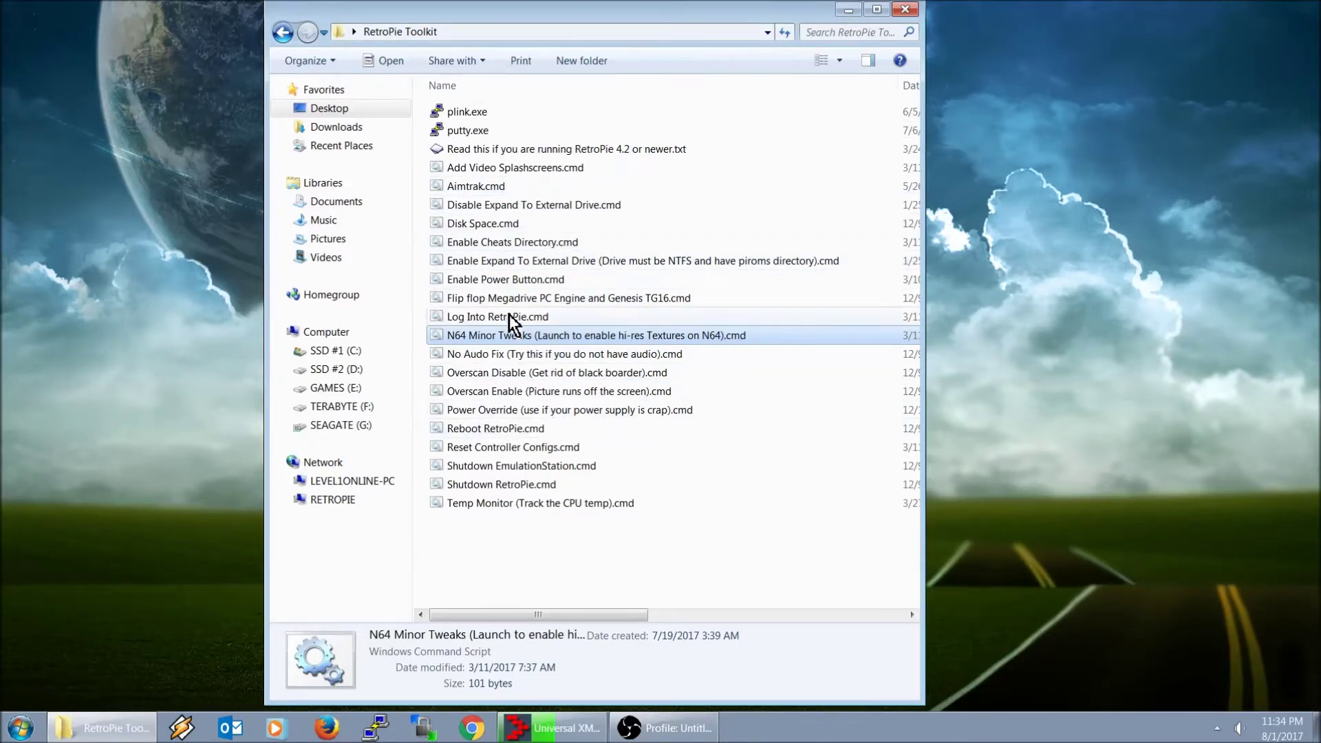
left_click(479, 316)
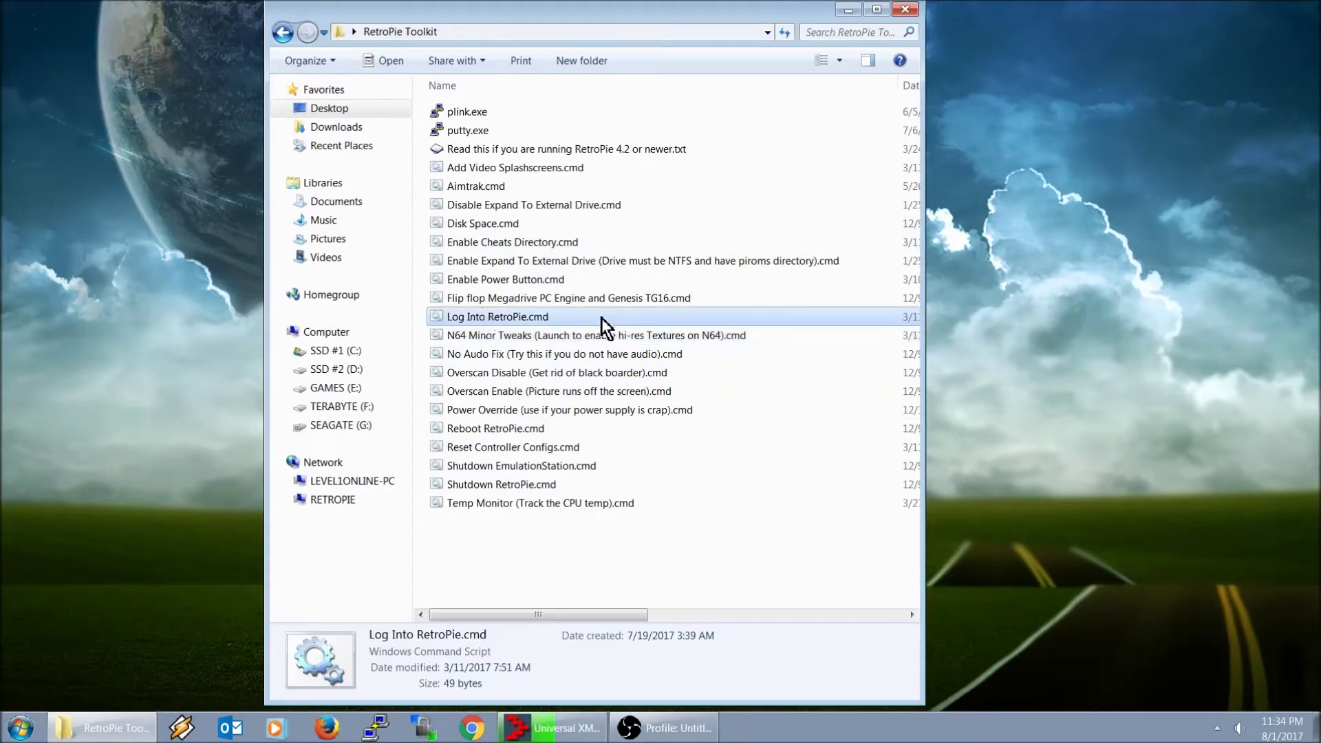
double_click(510, 315)
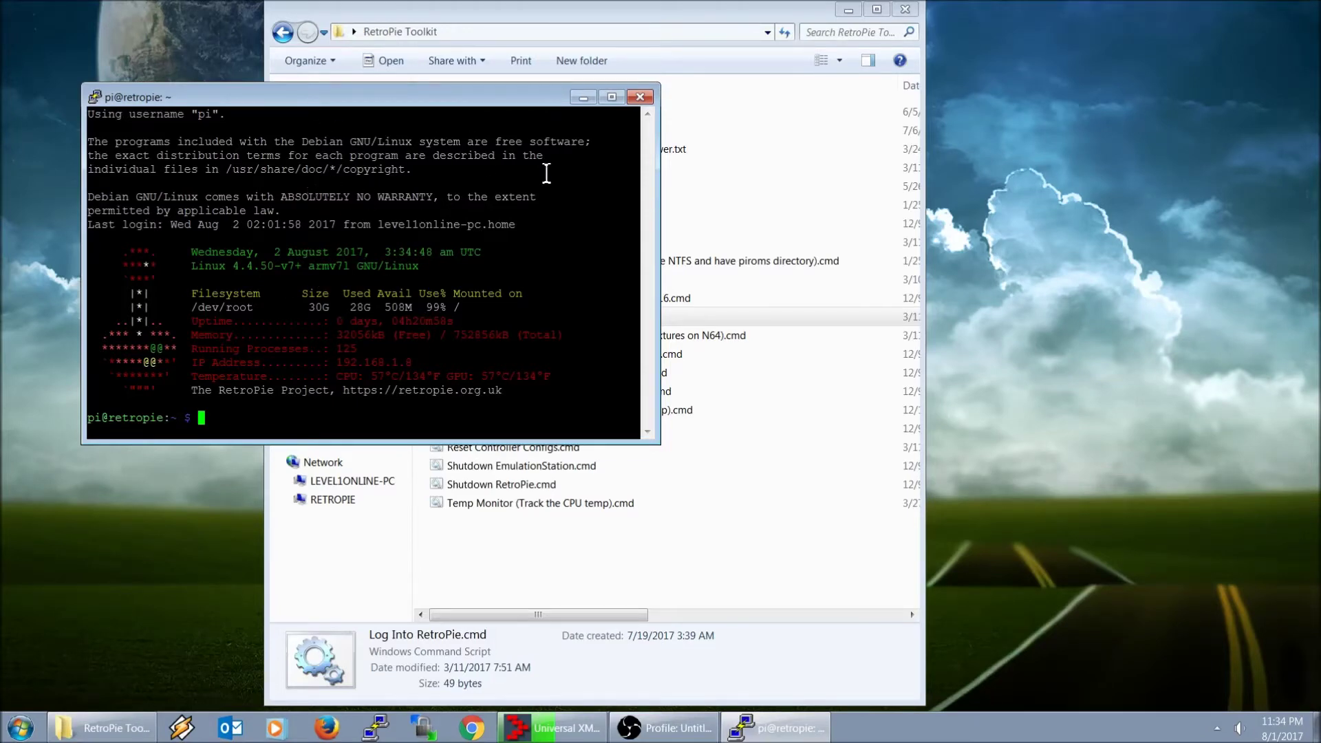
left_click(679, 731)
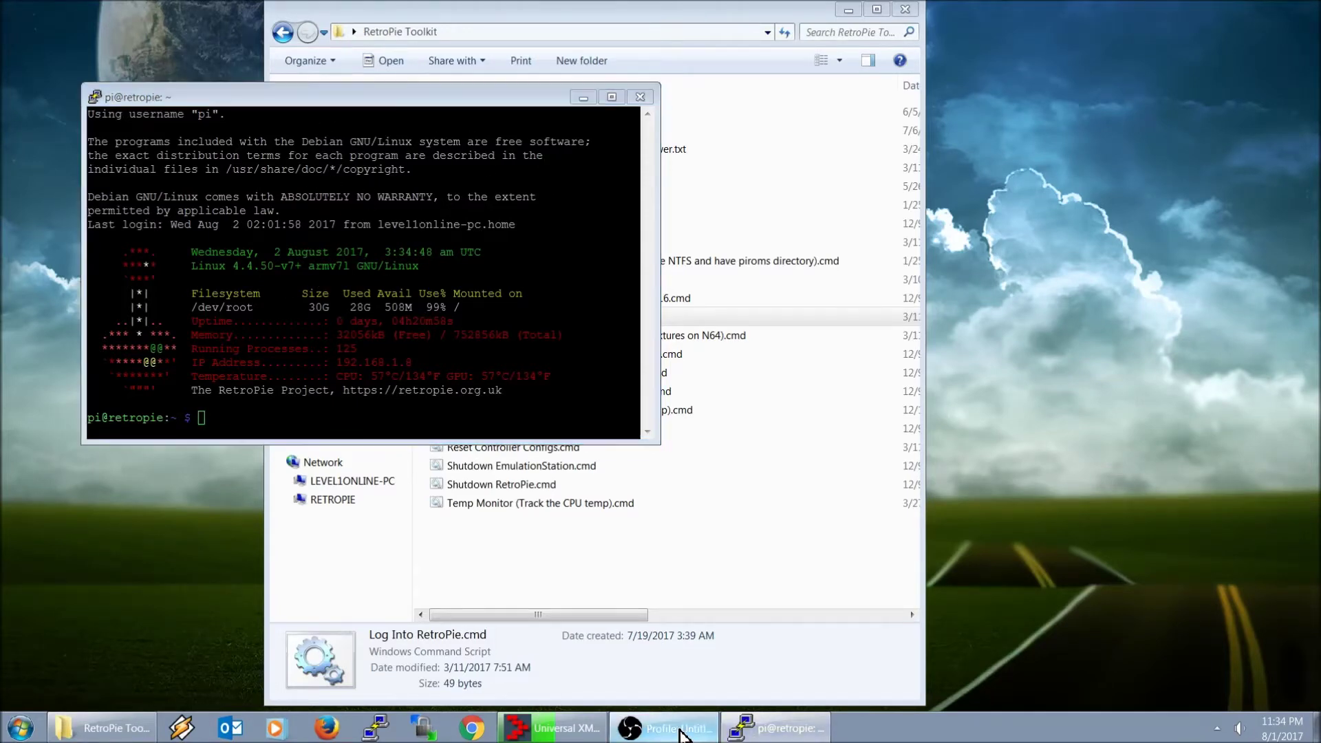
left_click(860, 376)
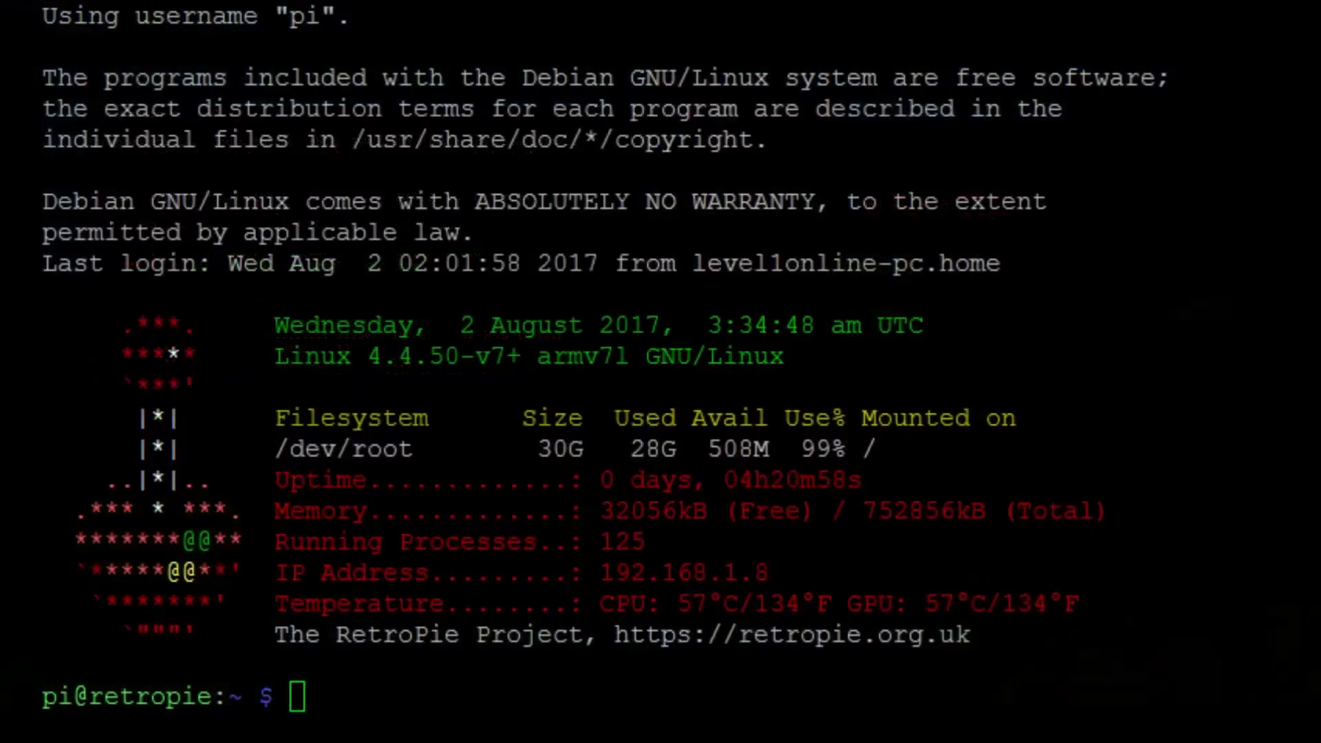
left_click(805, 10)
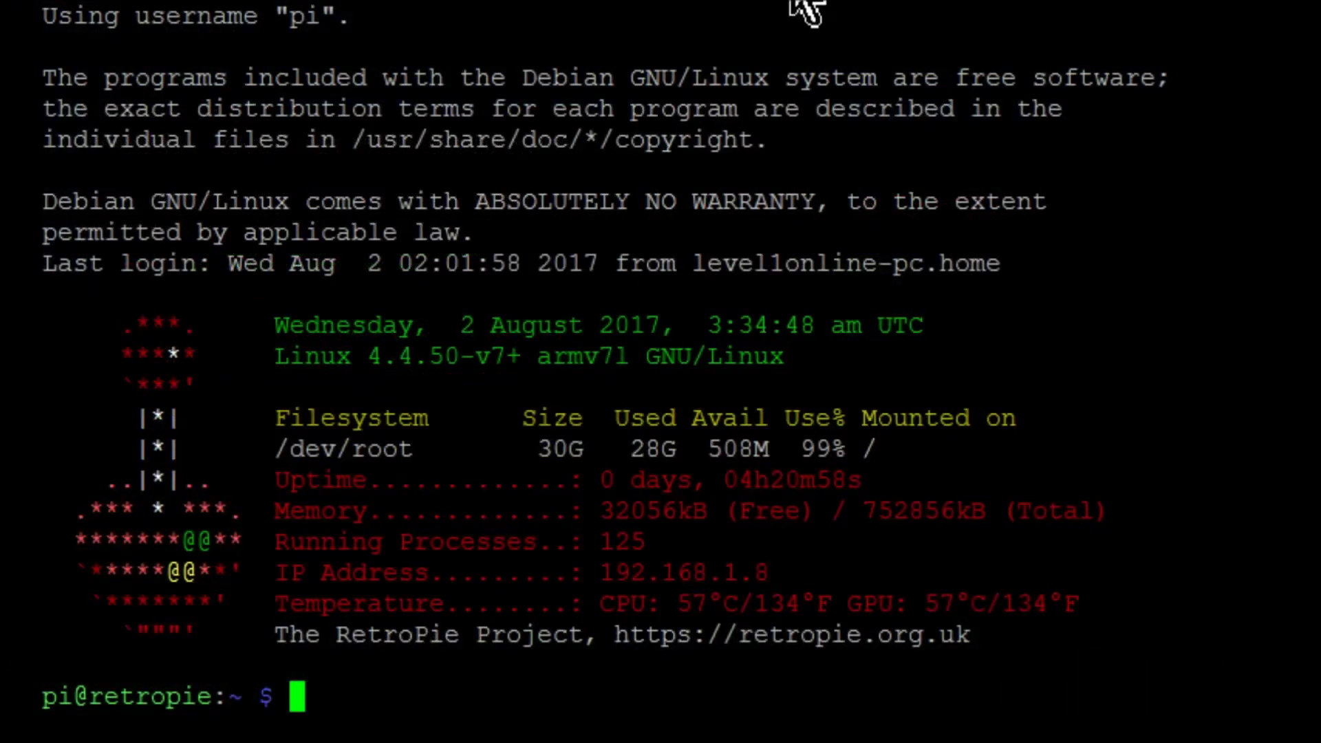
Put the command sudo ./RetroPie-Setup/retropie_setup.sh on the prompt, recalling it from the shell history.
right_click(426, 697)
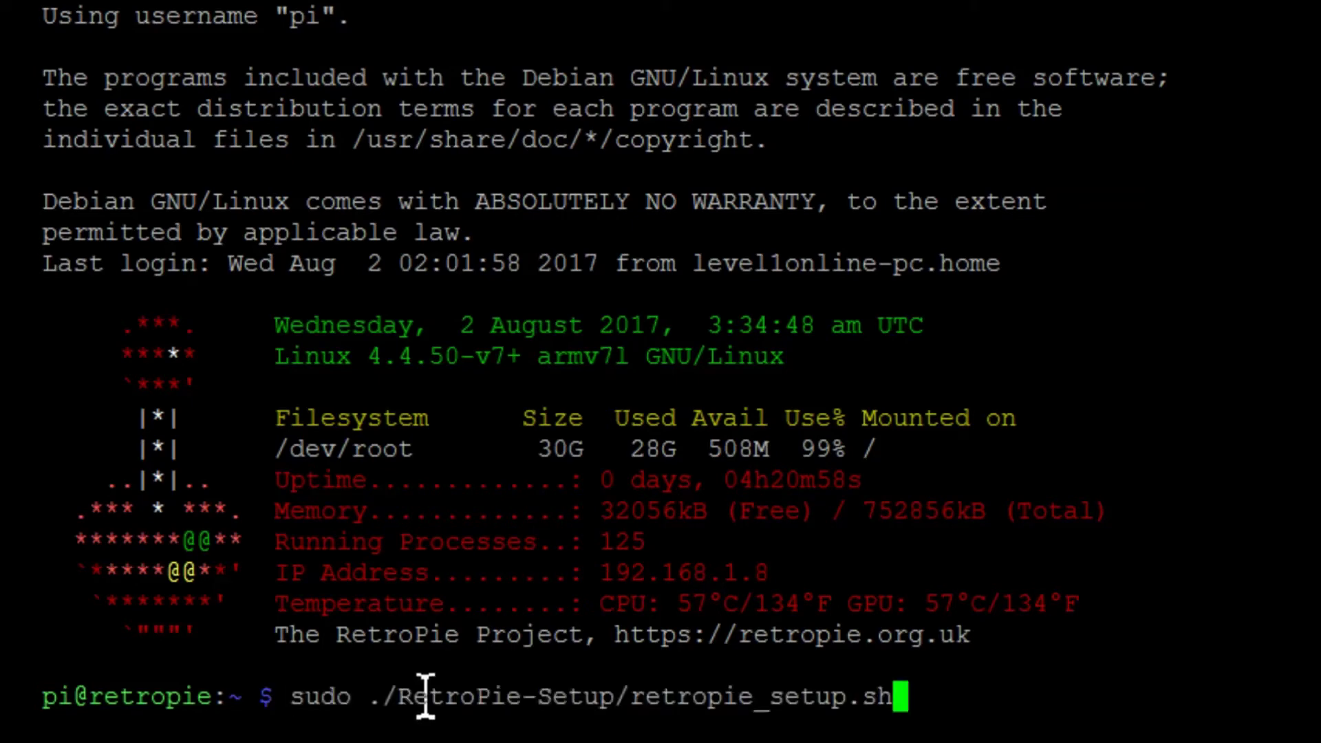
key("Up")
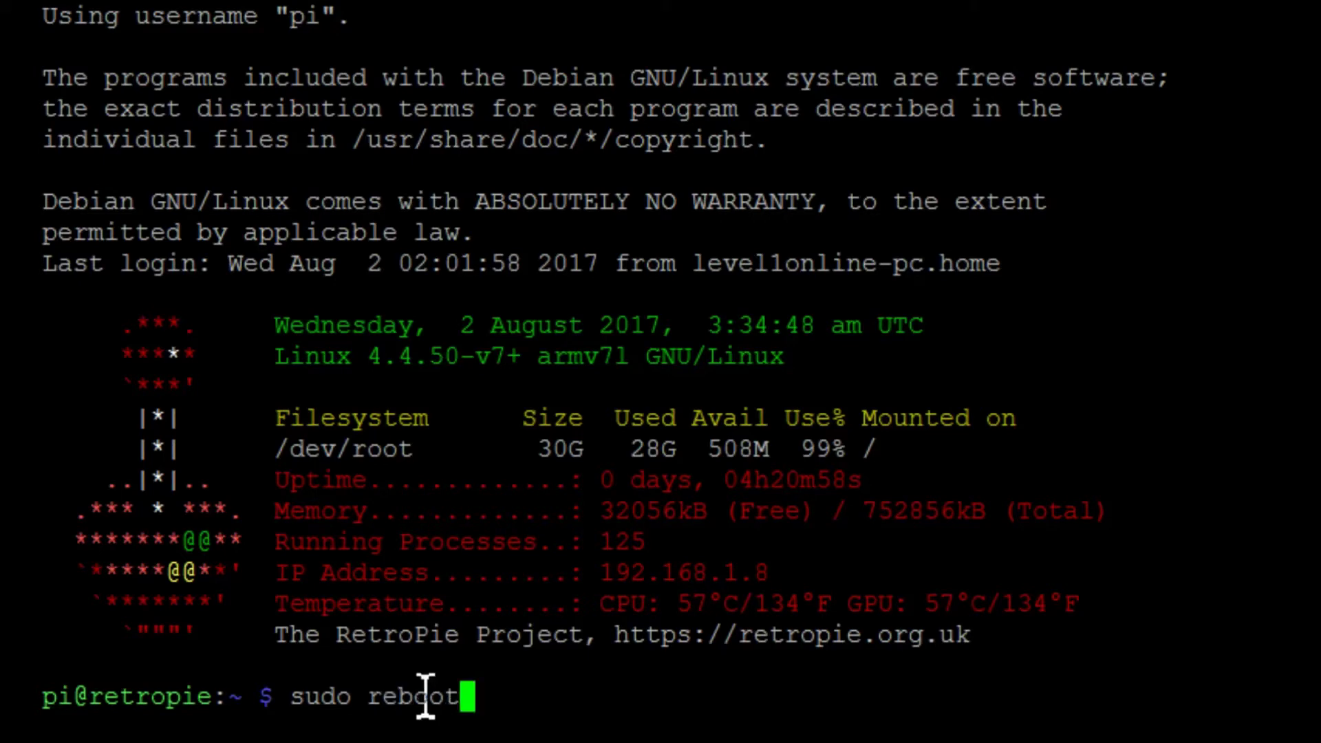
key("Up")
key("Up")
key("Up")
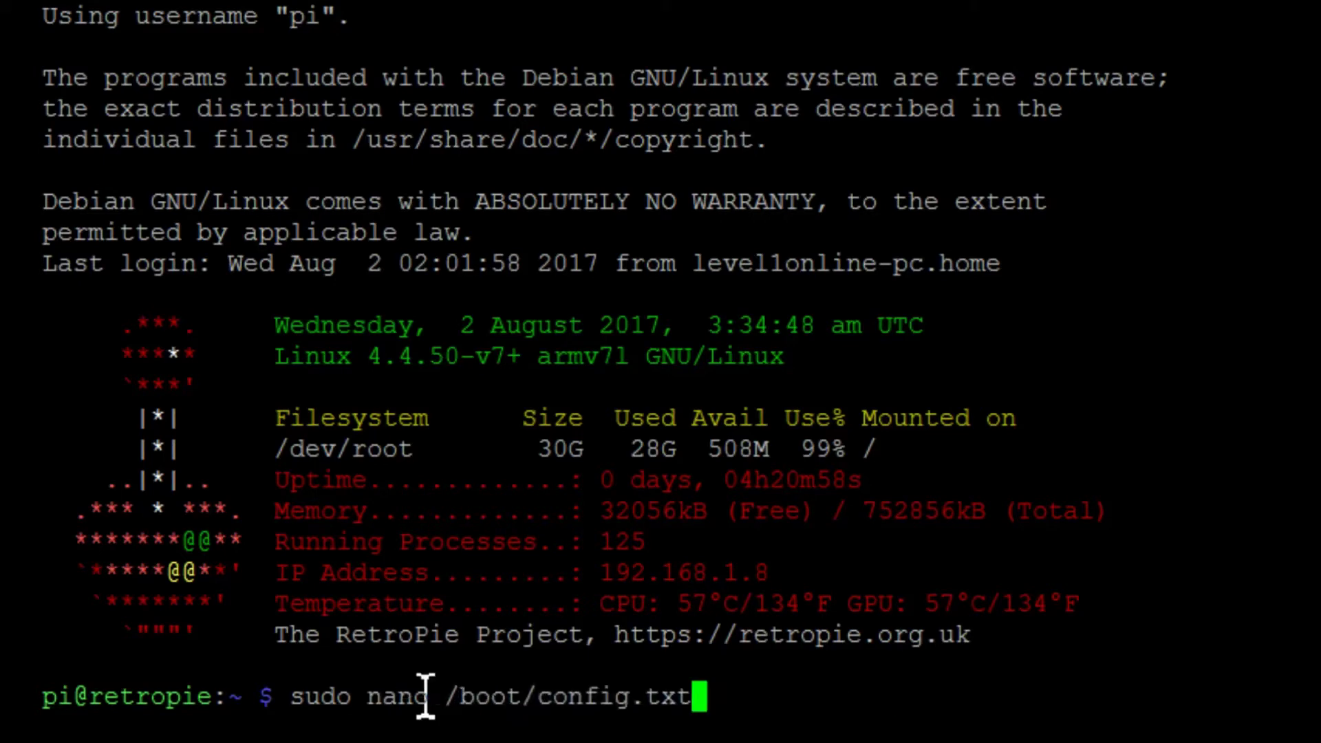
key("Down")
key("Down")
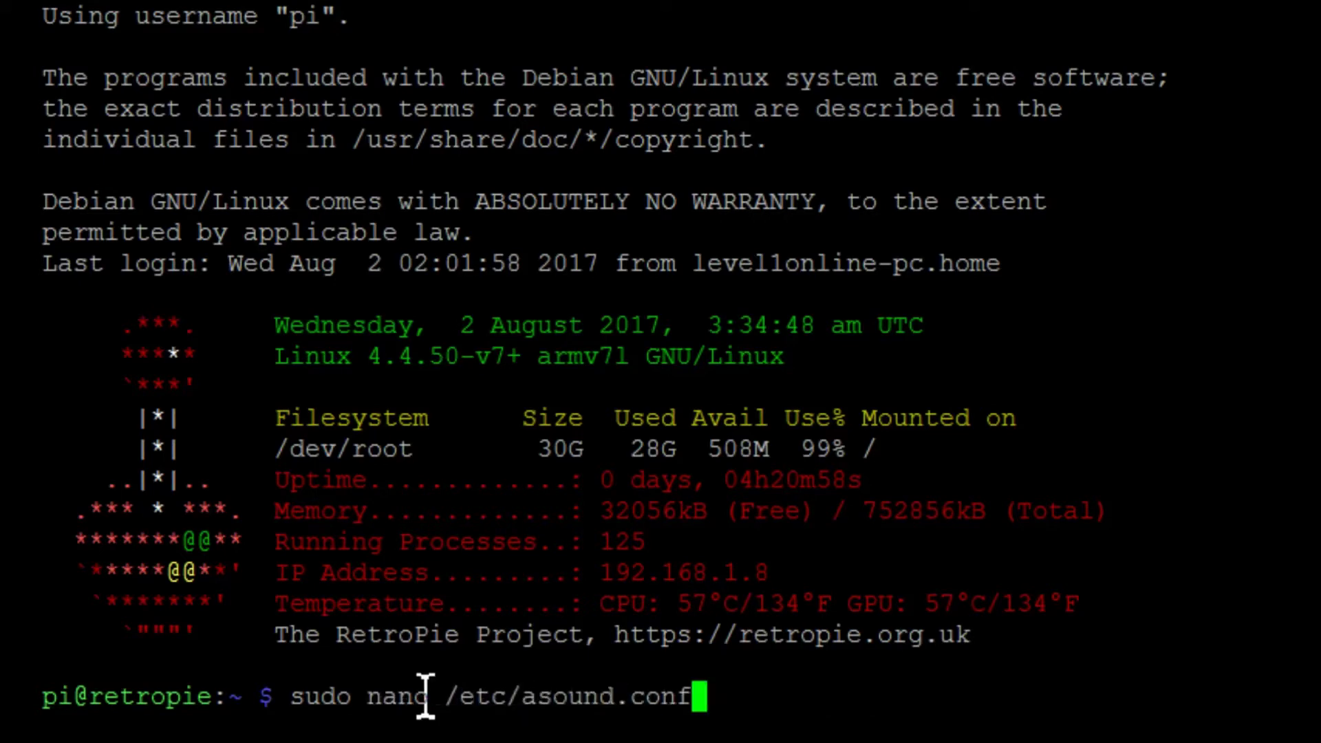
key("Down")
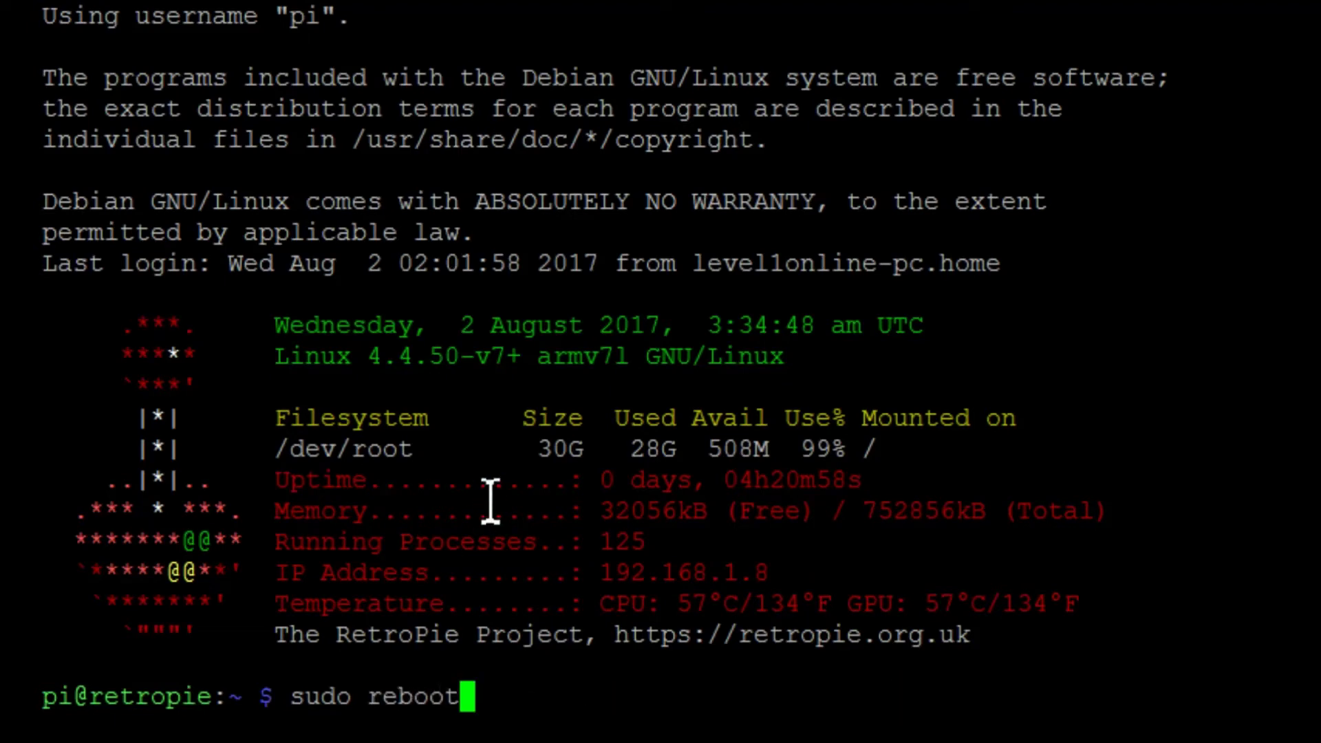
key("Up")
key("Up")
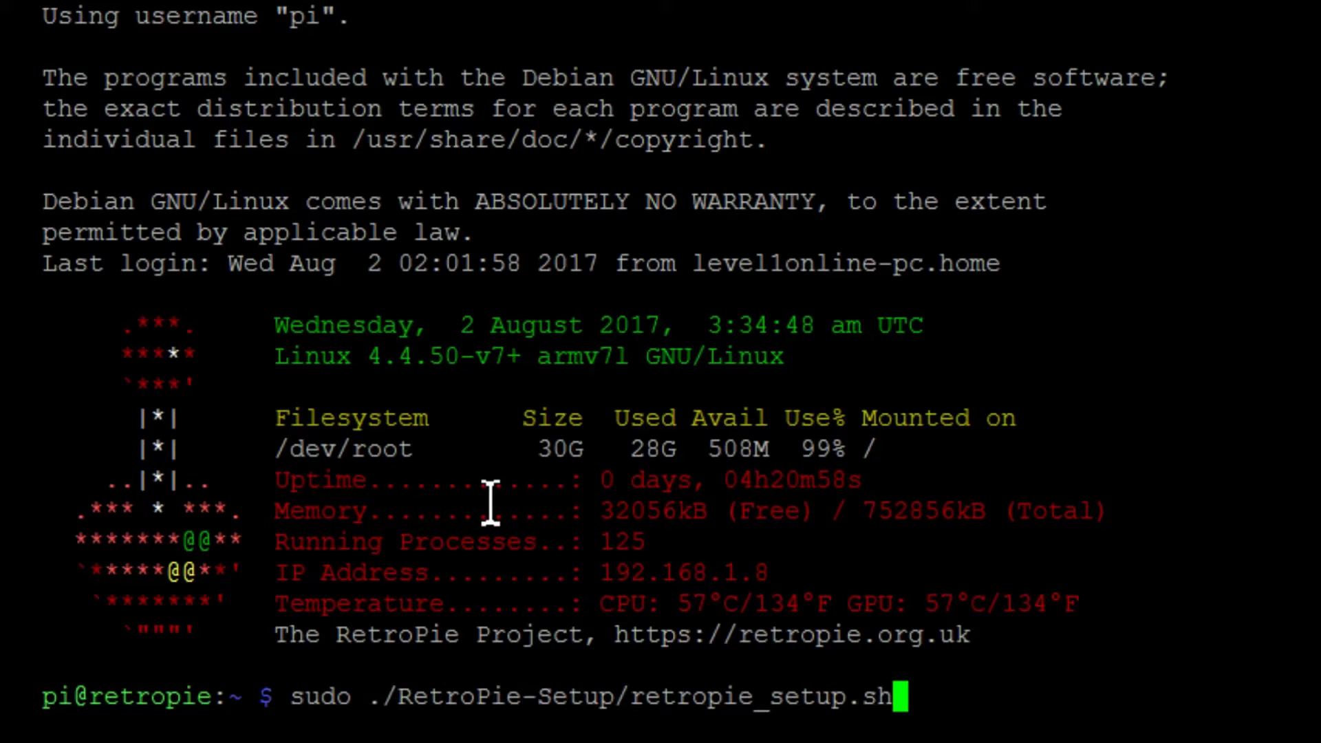
key("Down")
key("Up")
key("Down")
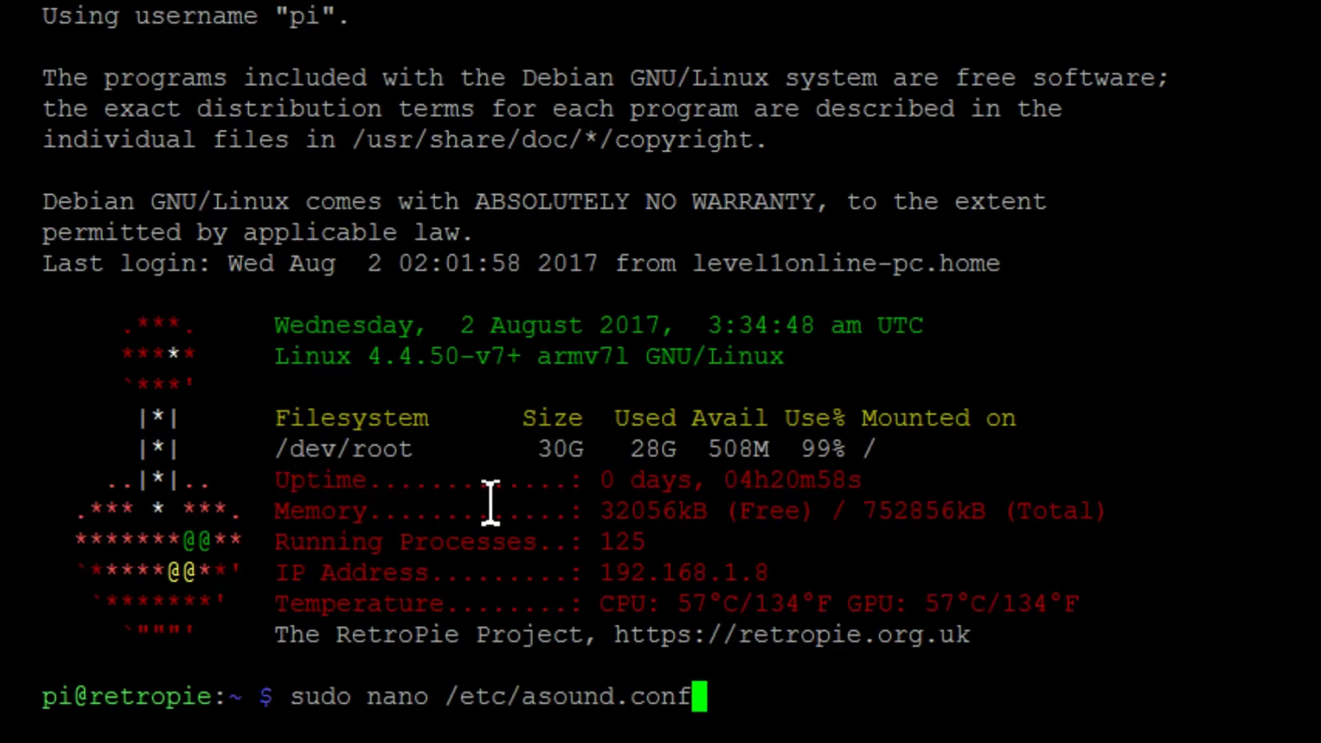
key("Up")
key("Down")
key("Down")
Examine the setup command on the prompt part by part, from sudo through to the end of the script name.
key("Left")
key("Left")
key("Left")
key("Left")
key("Left")
key("Left")
key("Left")
key("Left")
key("Left")
key("Left")
key("Left")
key("Left")
key("Left")
key("Left")
key("Left")
key("Left")
key("Left")
key("Left")
key("Left")
key("Left")
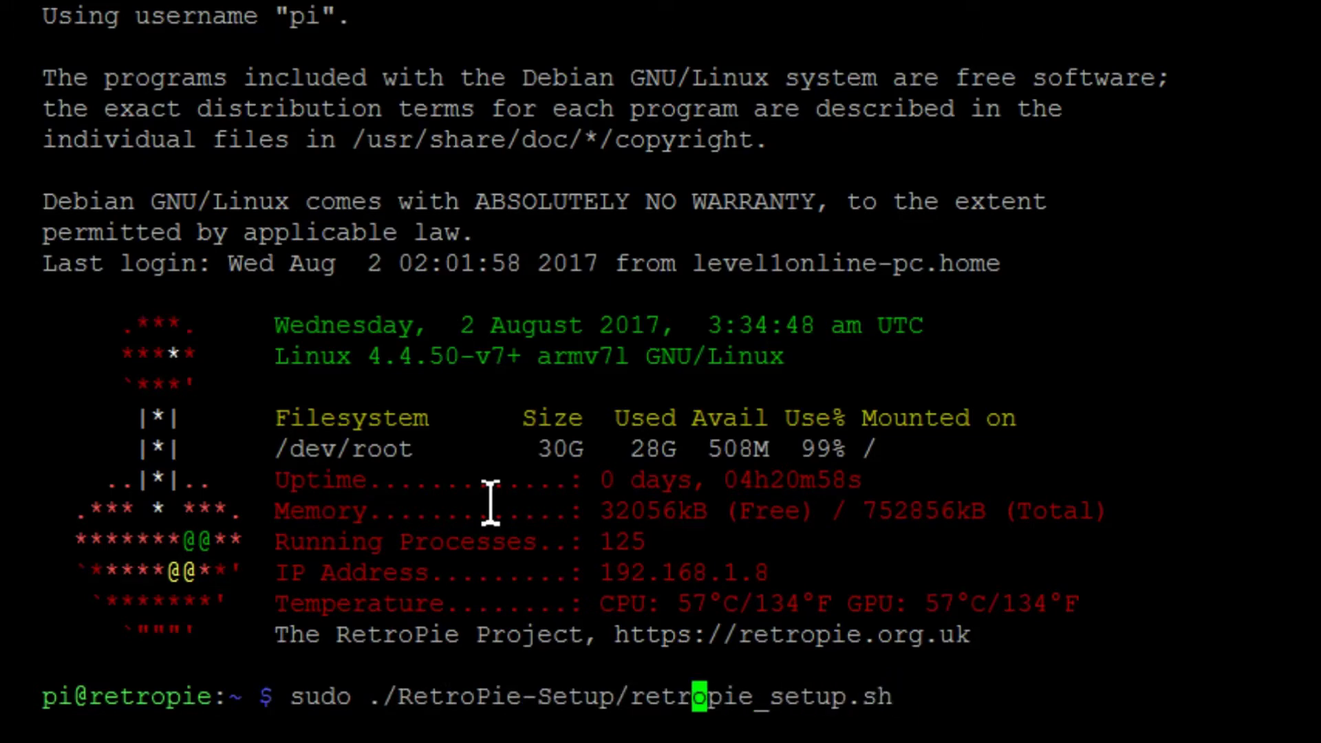
key("Right")
key("Right")
key("Right")
key("Right")
key("Right")
key("Right")
key("Right")
key("Right")
key("Right")
key("Right")
key("Right")
key("Right")
key("Right")
key("Right")
key("Right")
key("Right")
key("Right")
key("Right")
key("Right")
key("Right")
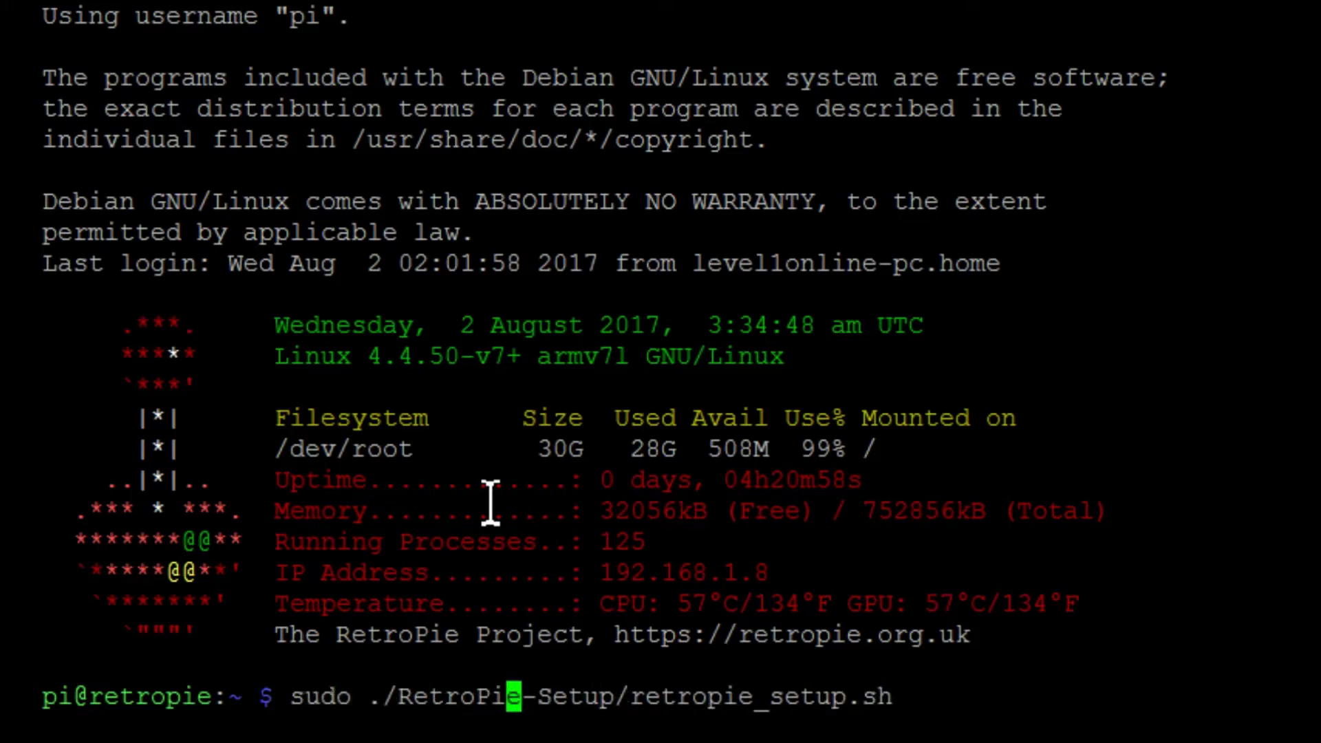
key("Left")
key("Left")
key("Left")
key("Left")
key("Left")
key("Left")
key("Left")
key("Left")
key("Left")
key("Left")
key("Left")
key("Left")
key("Left")
key("Left")
key("Left")
key("Left")
key("Left")
key("Left")
key("Left")
key("Left")
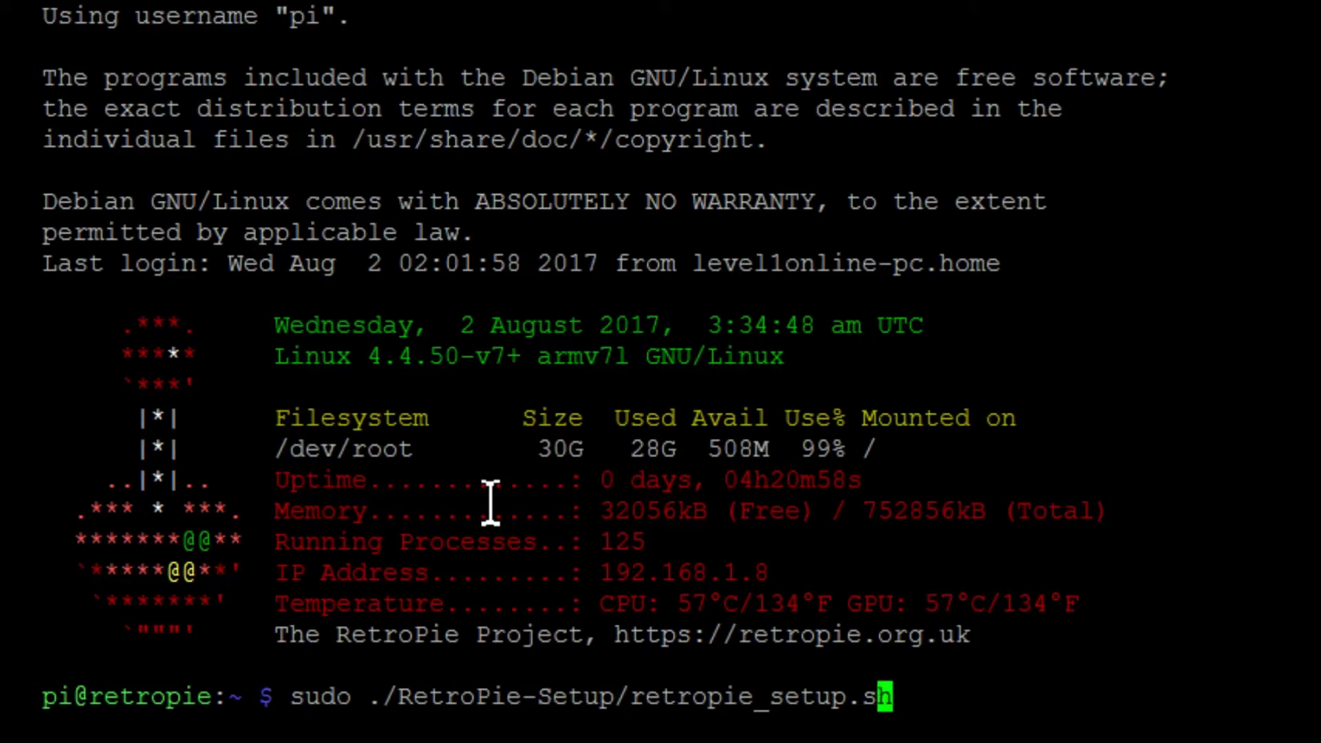
key("Left")
key("Left")
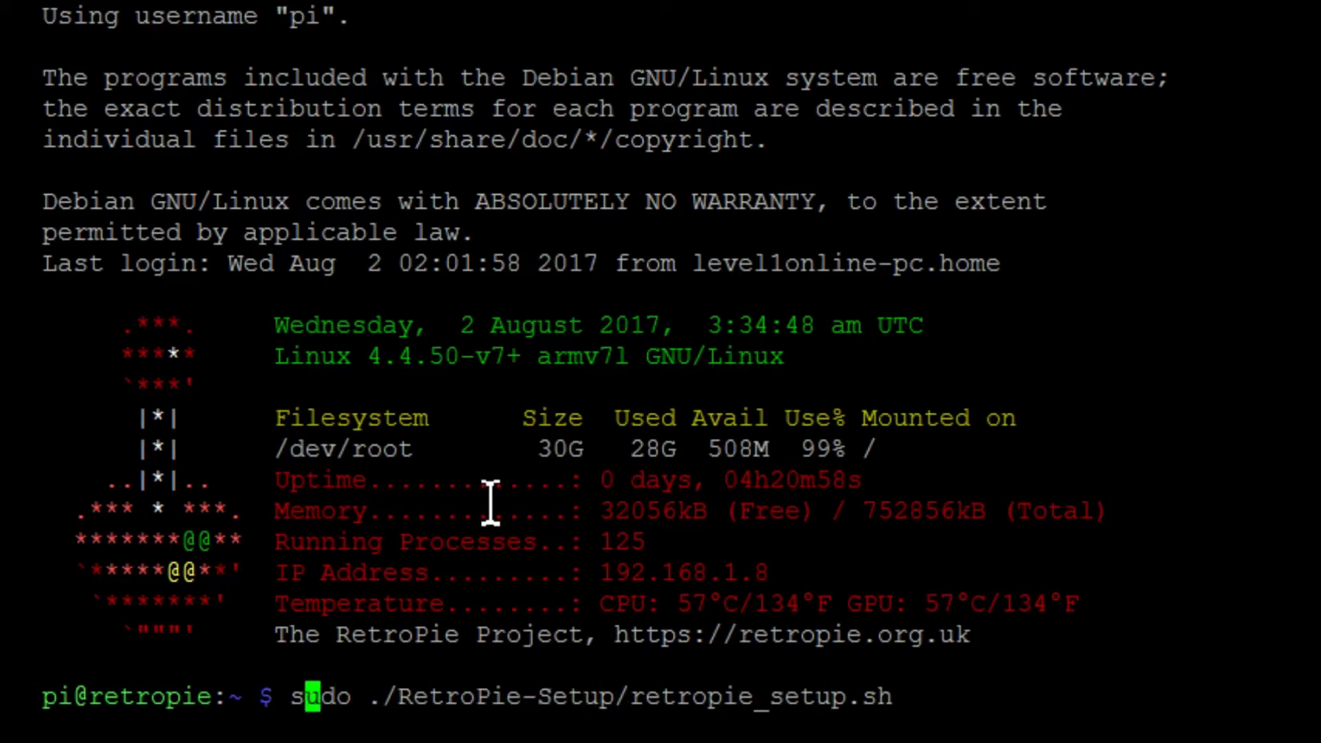
key("Right")
key("Right")
key("Right")
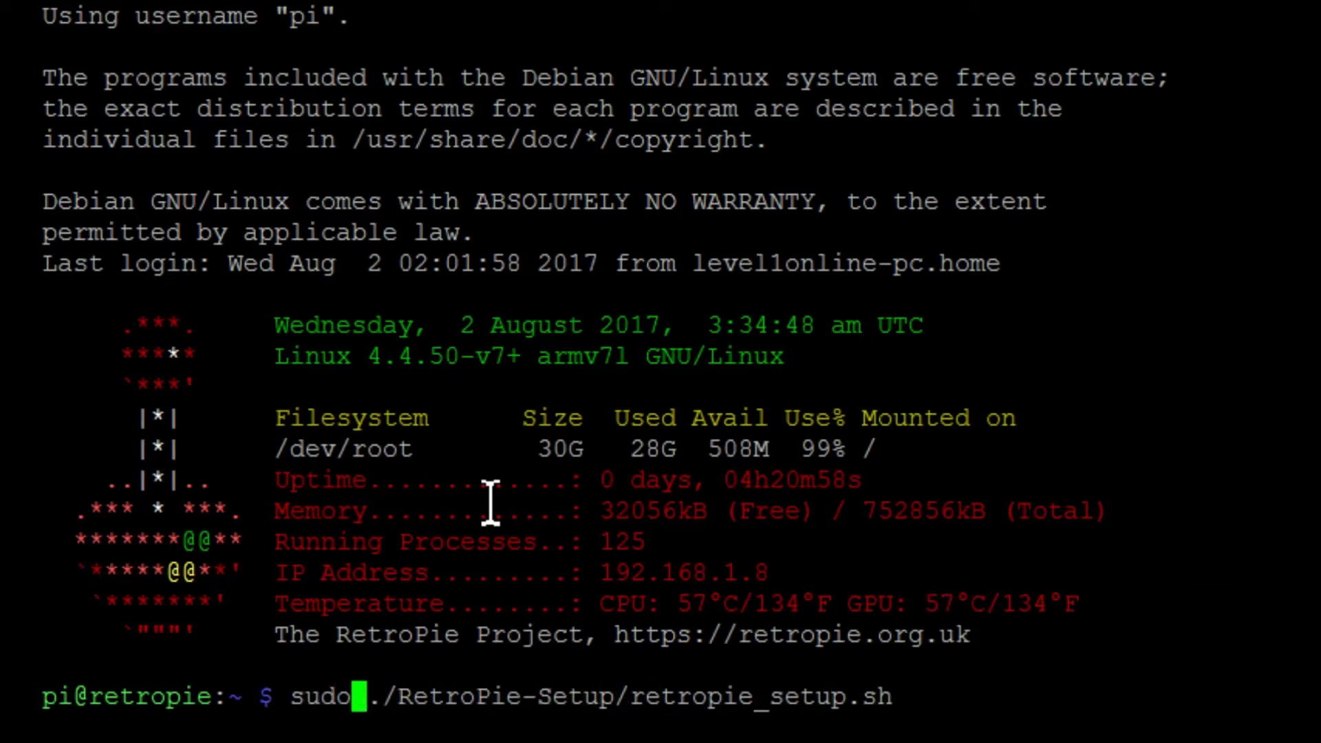
key("Left")
key("Right")
key("Right")
key("Right")
key("Right")
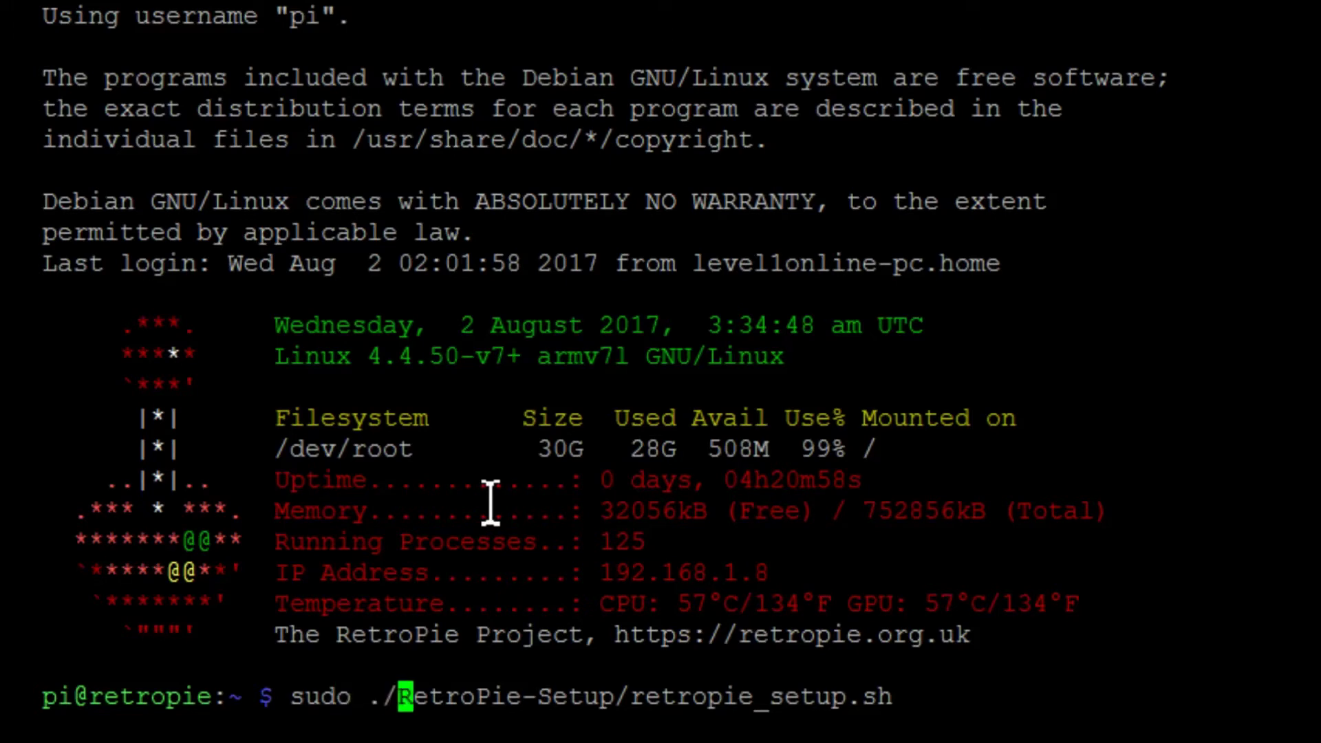
key("Right")
key("Right")
key("Right")
key("Right")
key("Right")
key("Right")
key("Right")
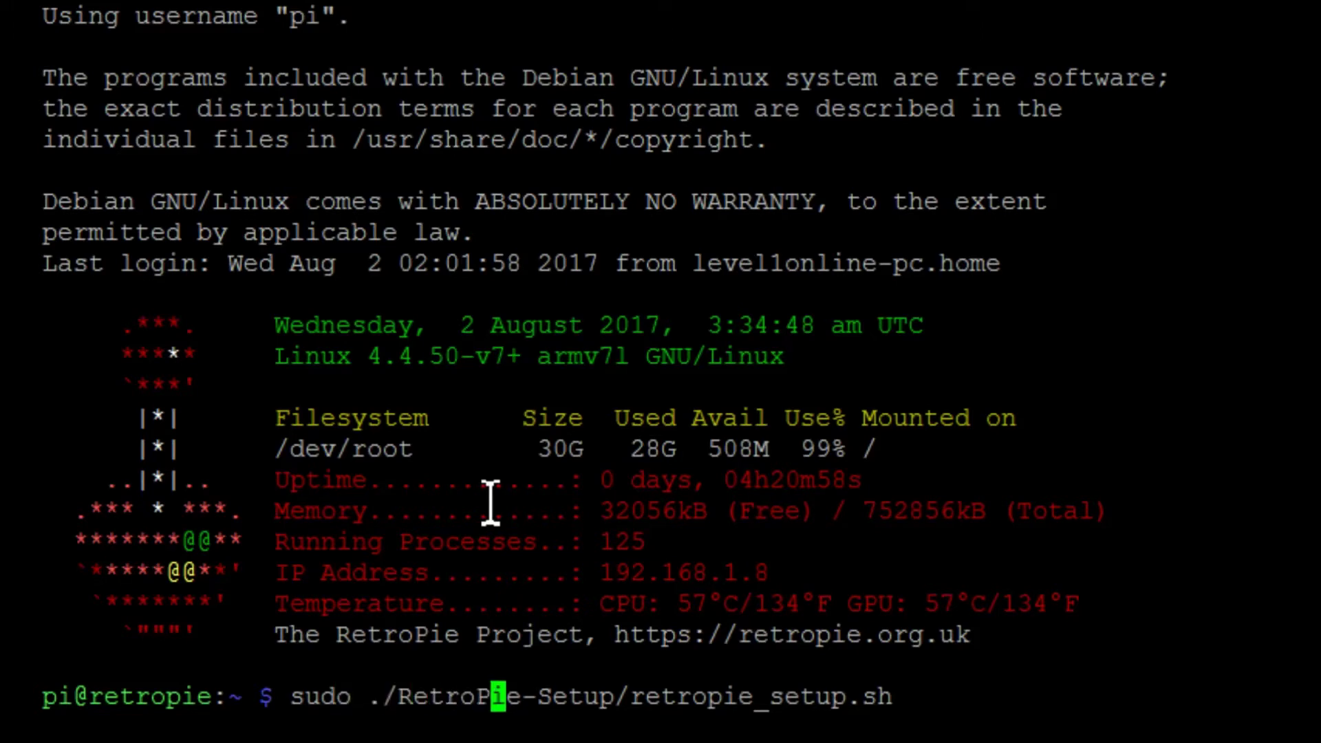
key("Right")
key("Right")
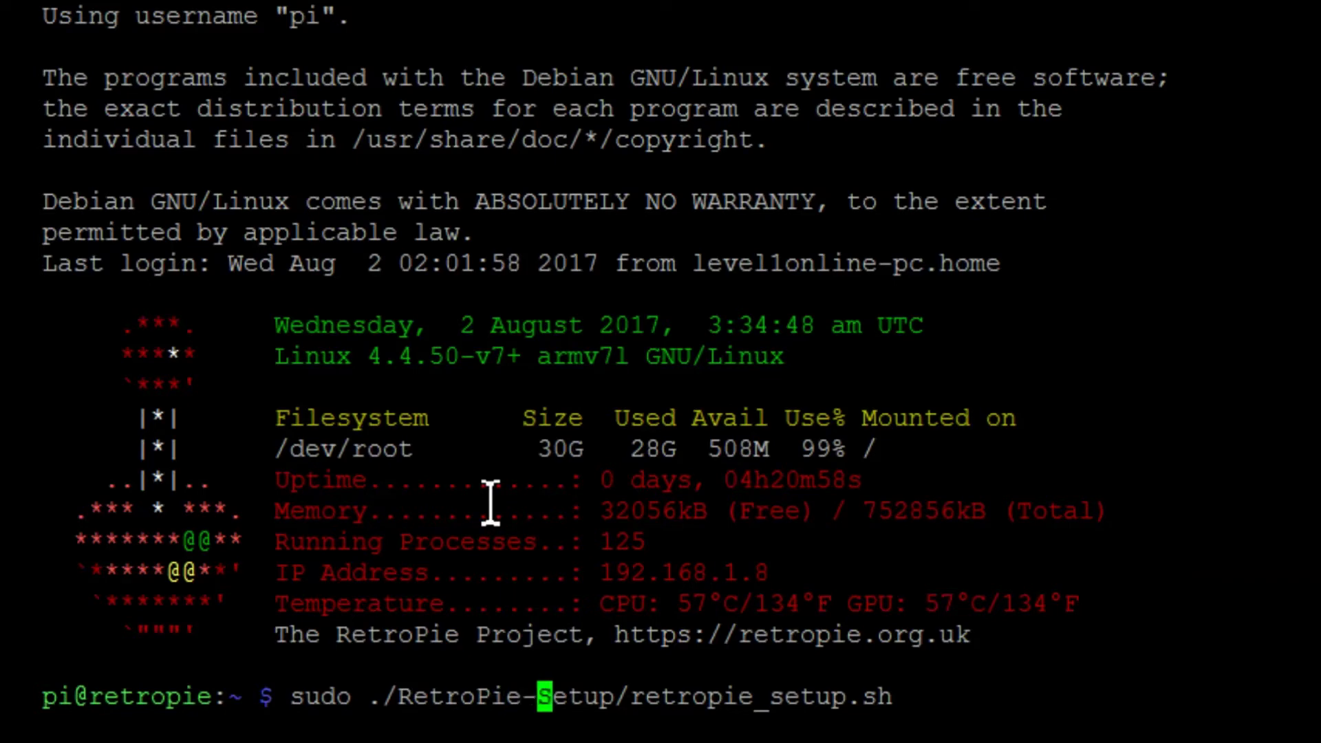
key("Right")
key("Right")
key("Right")
key("Right")
key("Right")
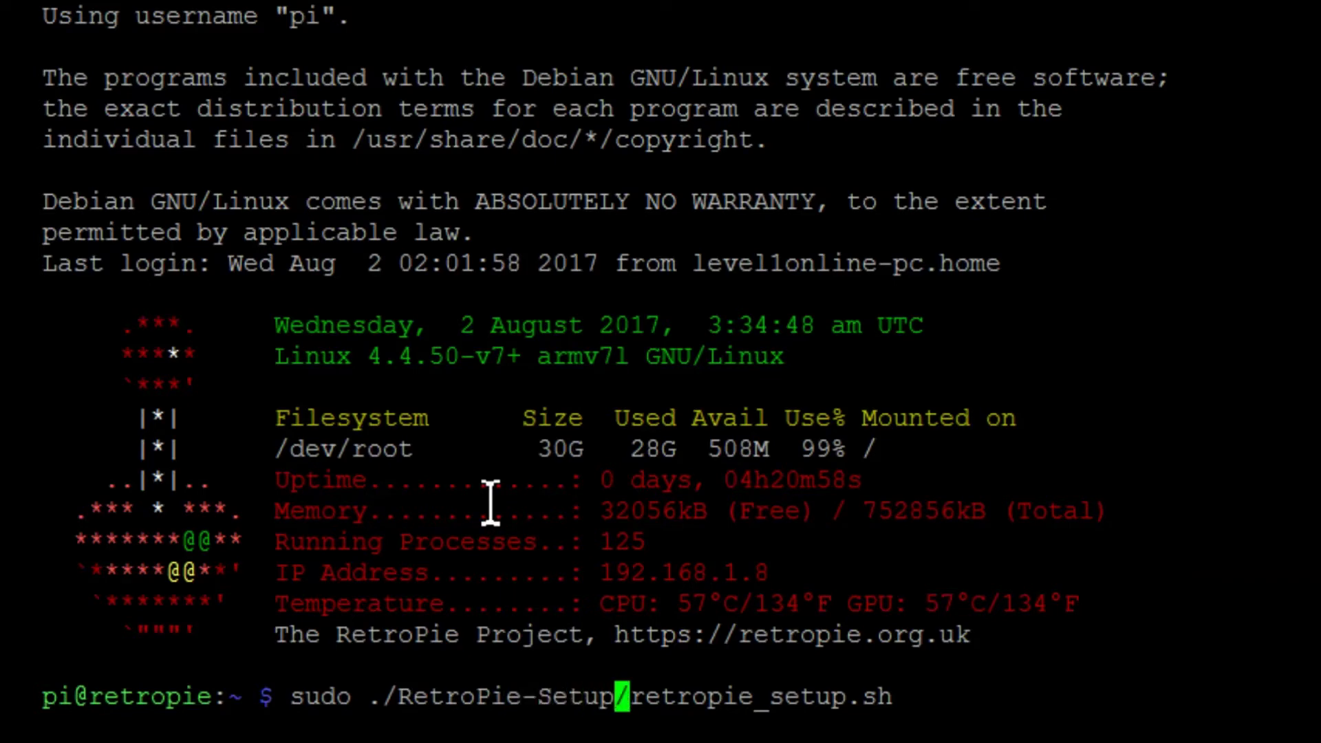
key("Right")
key("Right")
key("Right")
key("Right")
key("Right")
key("Right")
key("Right")
key("Right")
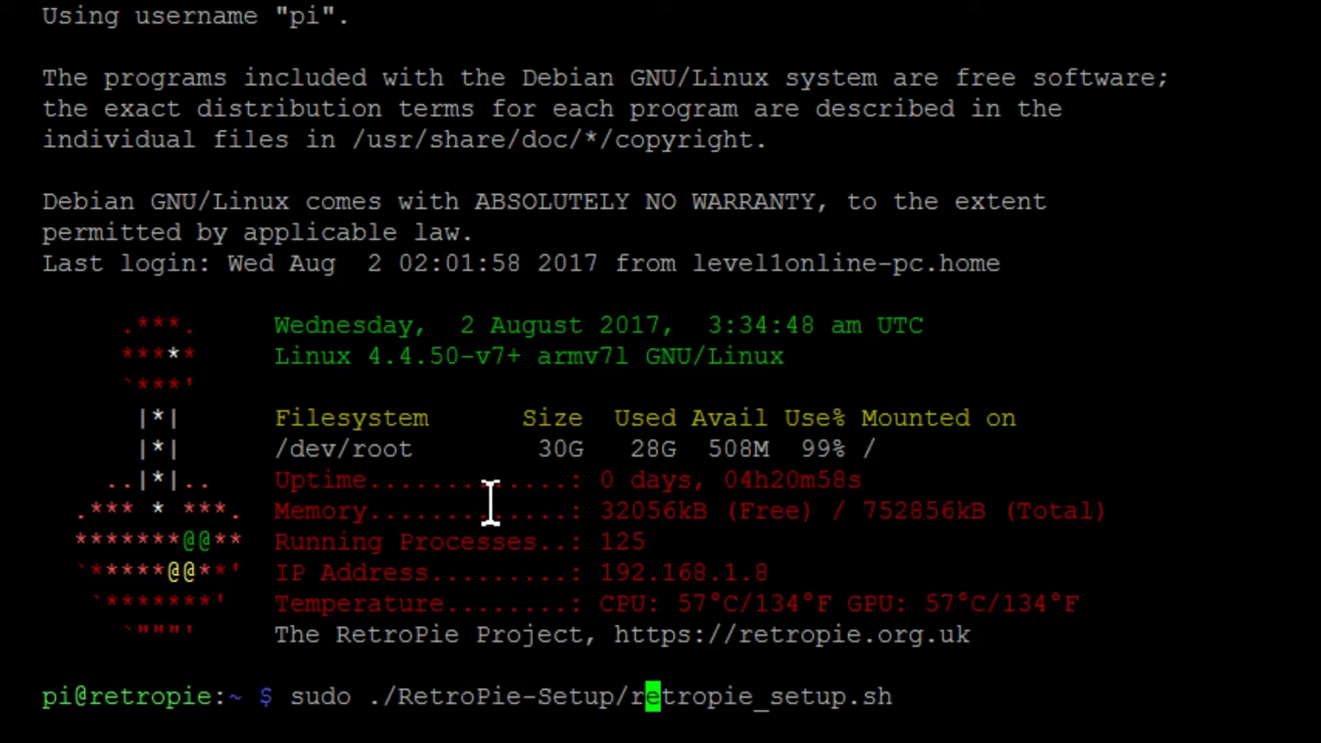
key("Right")
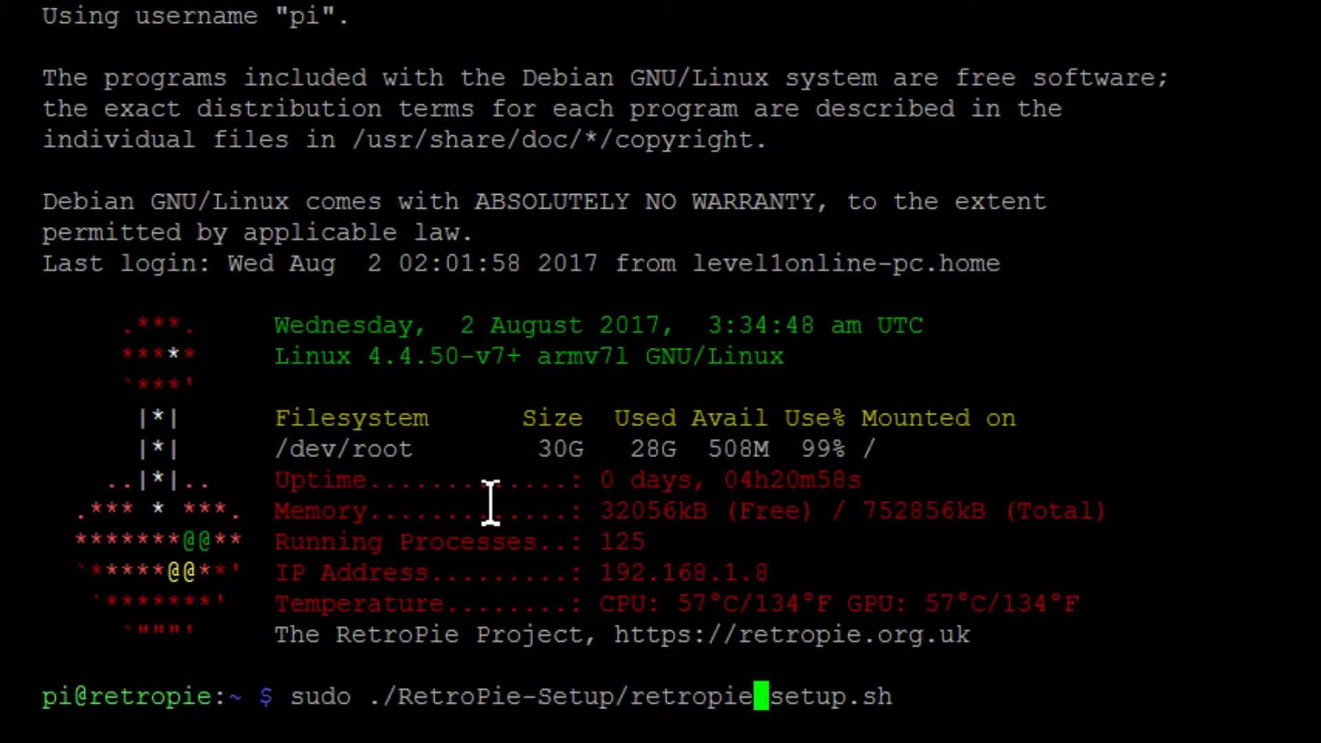
key("Right")
key("Right")
key("Right")
key("Right")
key("Right")
key("Right")
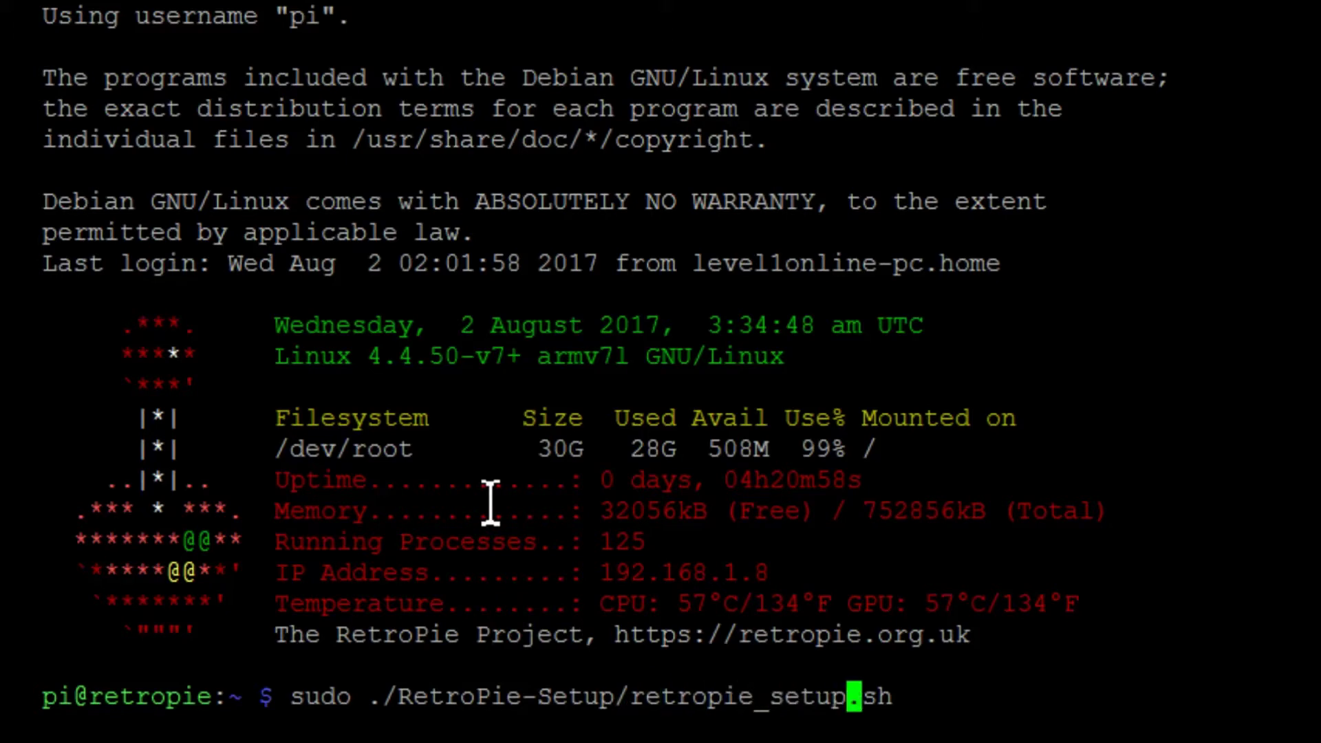
key("Right")
key("Right")
key("Right")
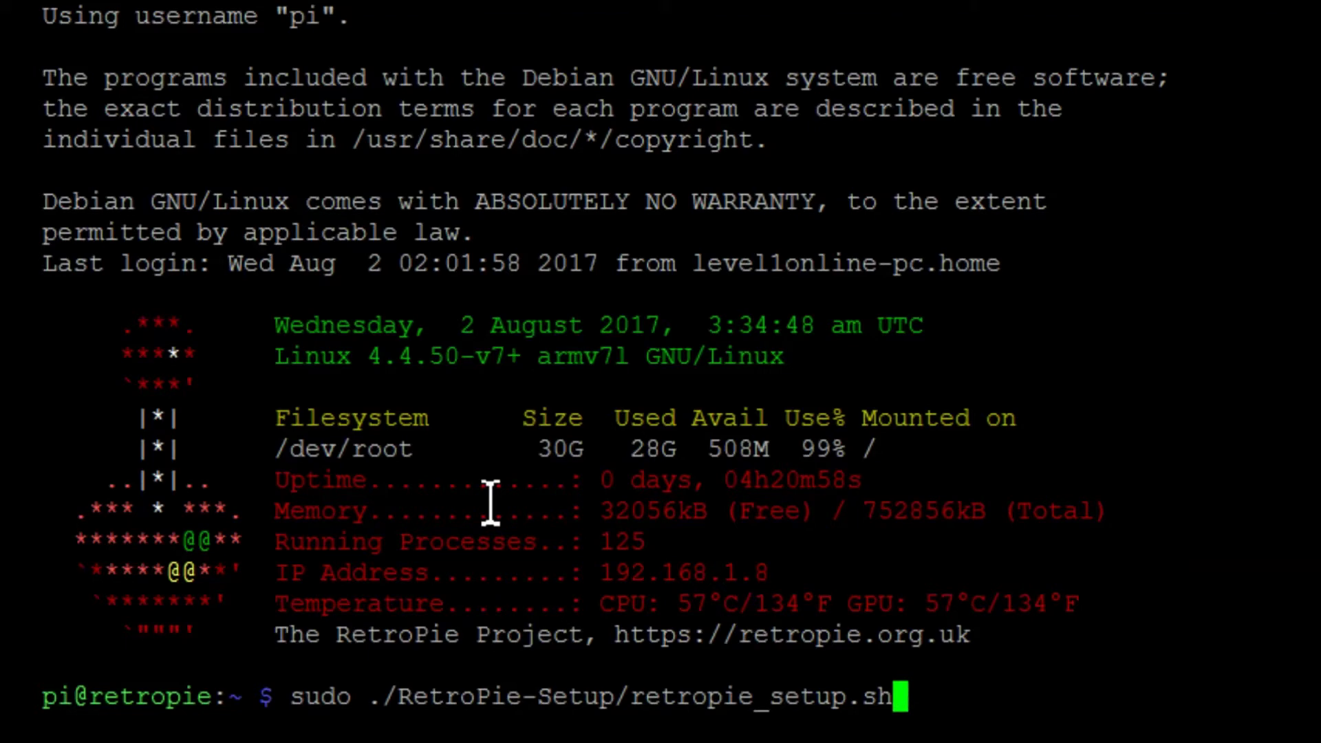
Run the RetroPie setup script and open its Configuration / tools section.
key("Return")
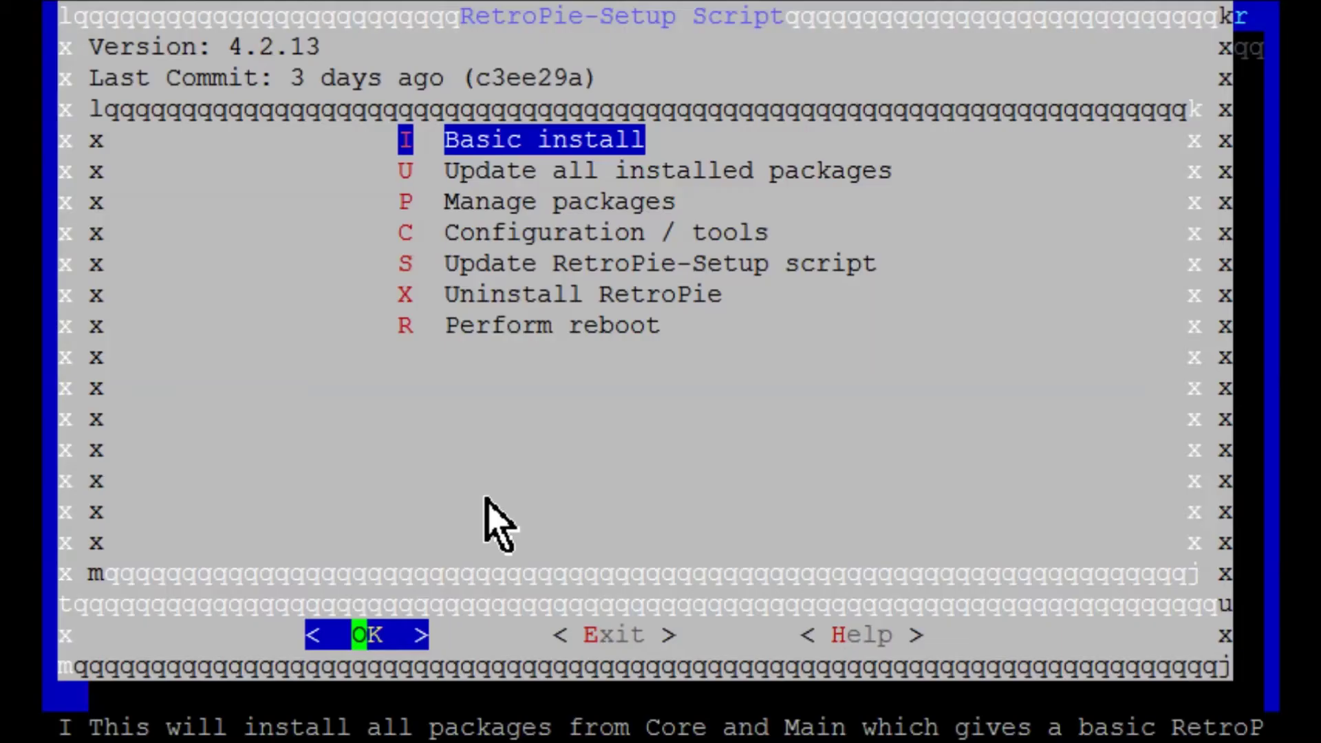
key("Down")
key("Down")
key("Down")
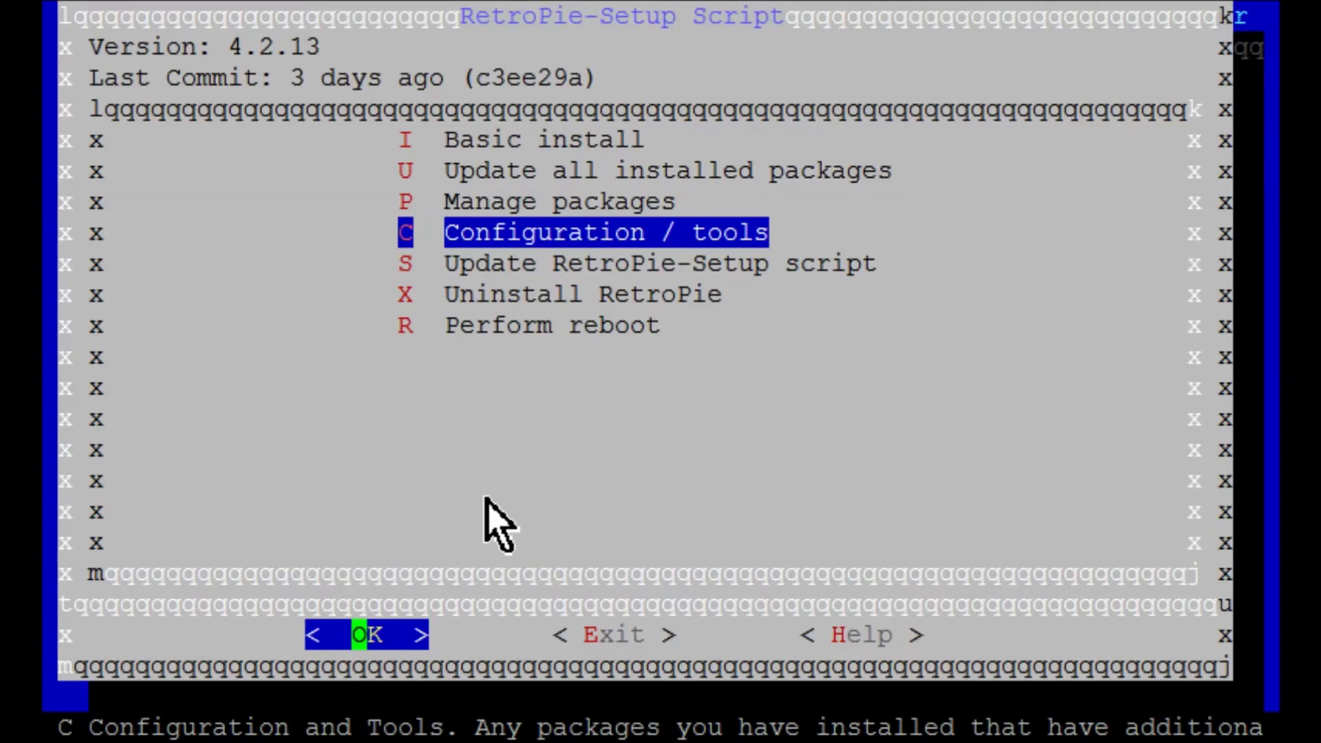
key("Up")
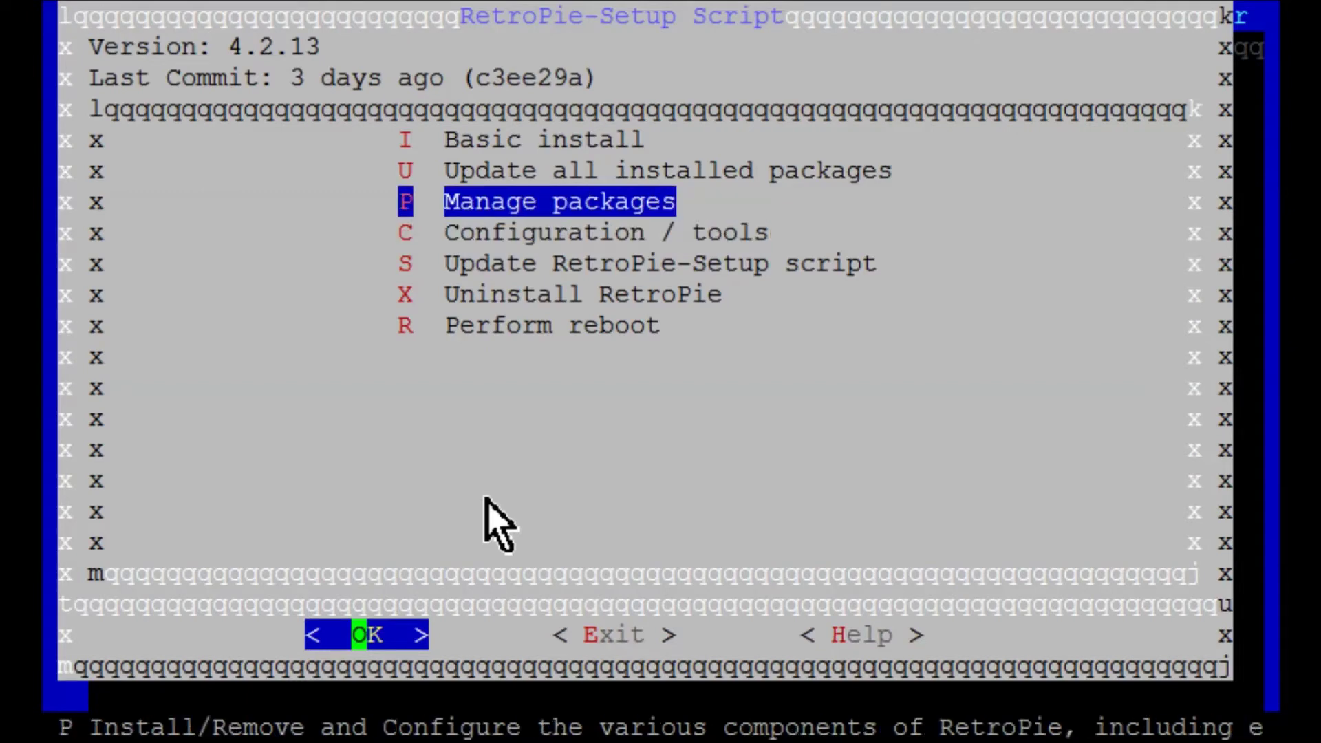
key("Down")
key("Up")
key("Down")
key("Up")
key("Down")
key("Up")
key("Down")
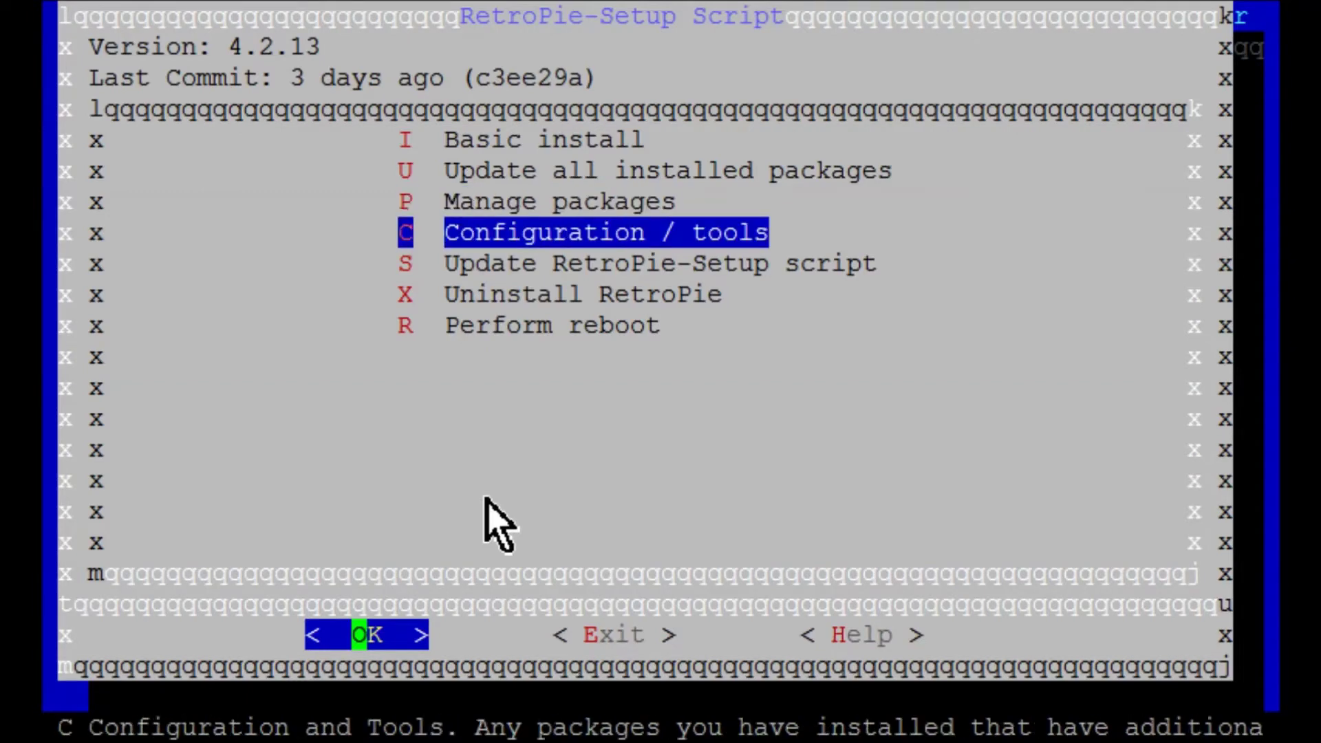
key("Up")
key("Down")
key("Up")
key("Down")
key("Up")
key("Down")
key("Return")
Open the configedit tool for editing RetroPie/RetroArch configurations.
key("Down")
key("Down")
key("Down")
key("Down")
key("Down")
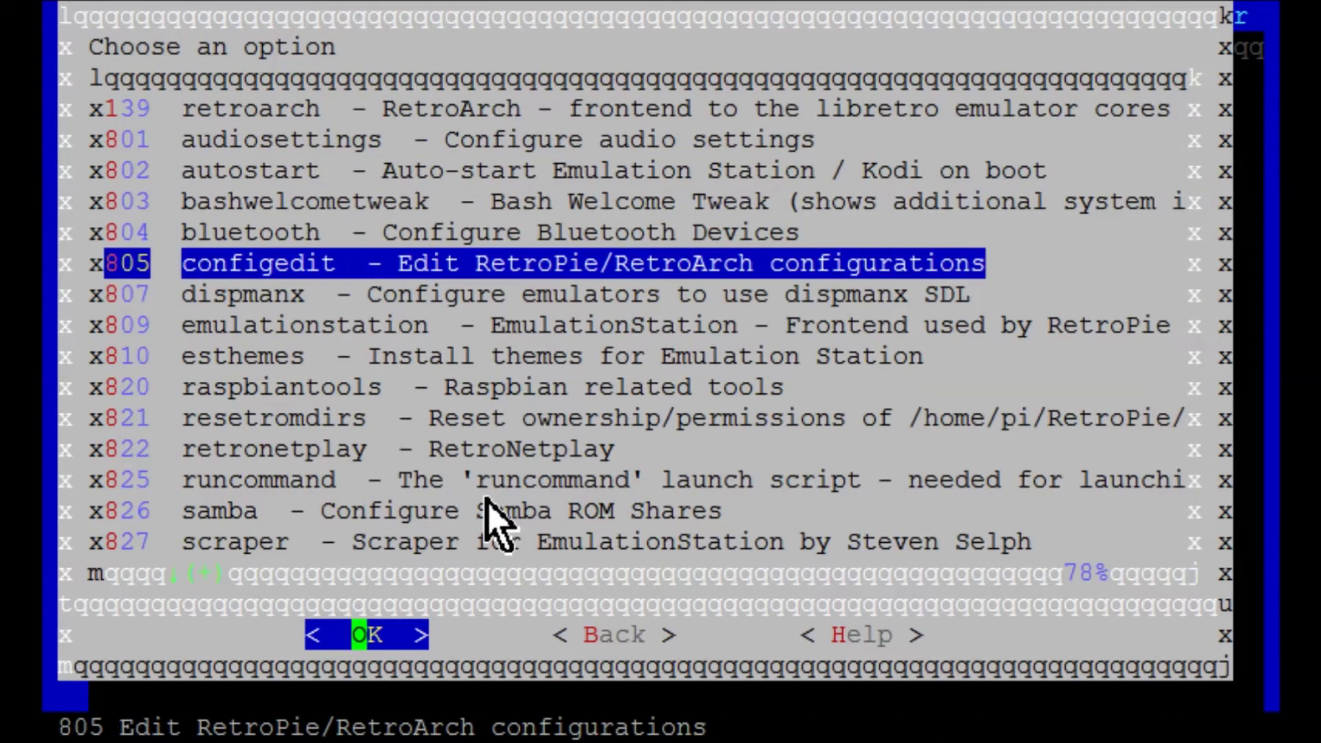
key("Return")
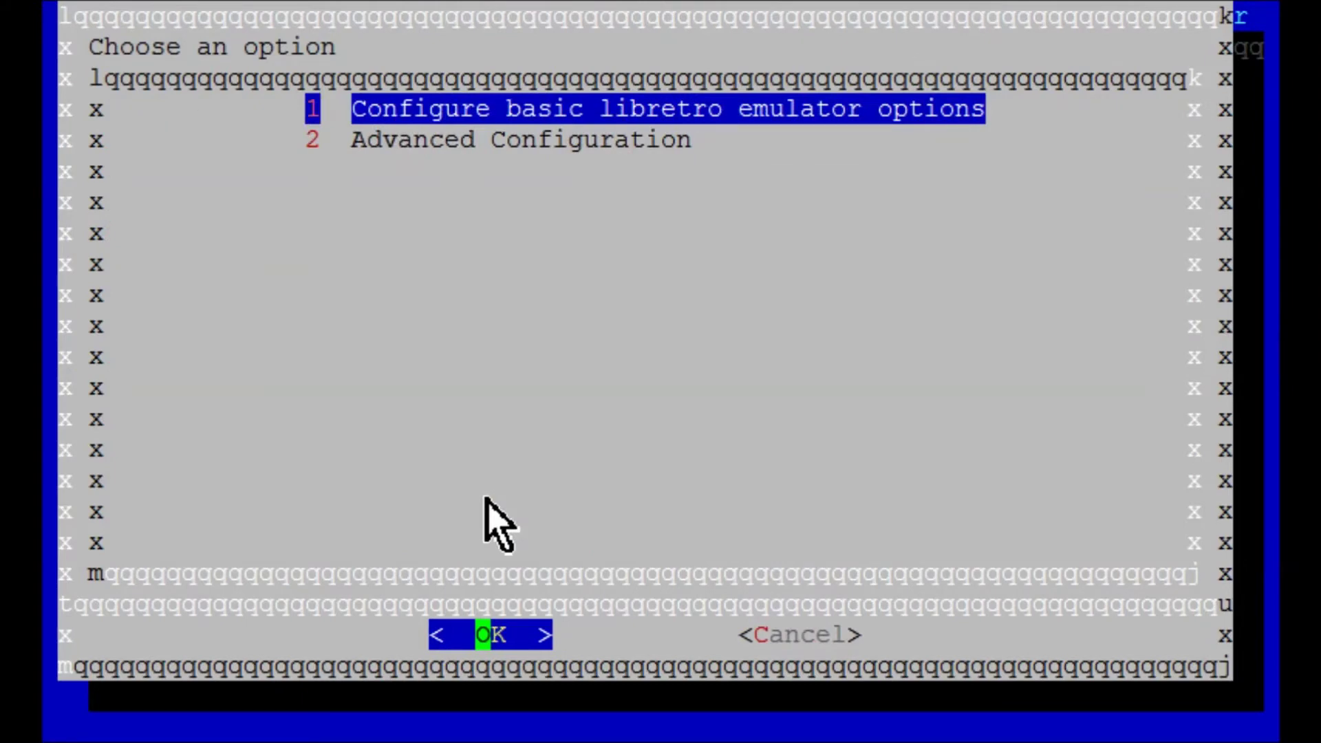
In the default options for all libretro emulators, set the render resolution to unset.
key("Return")
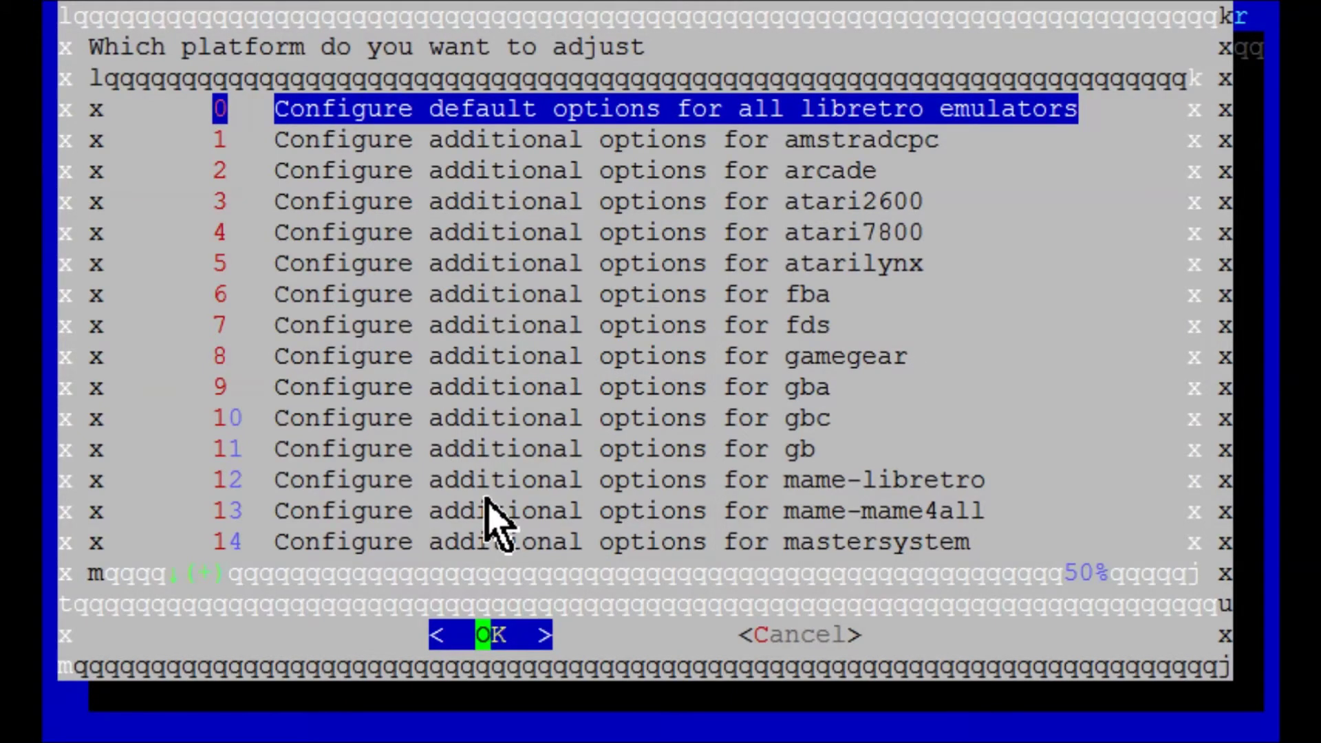
key("Return")
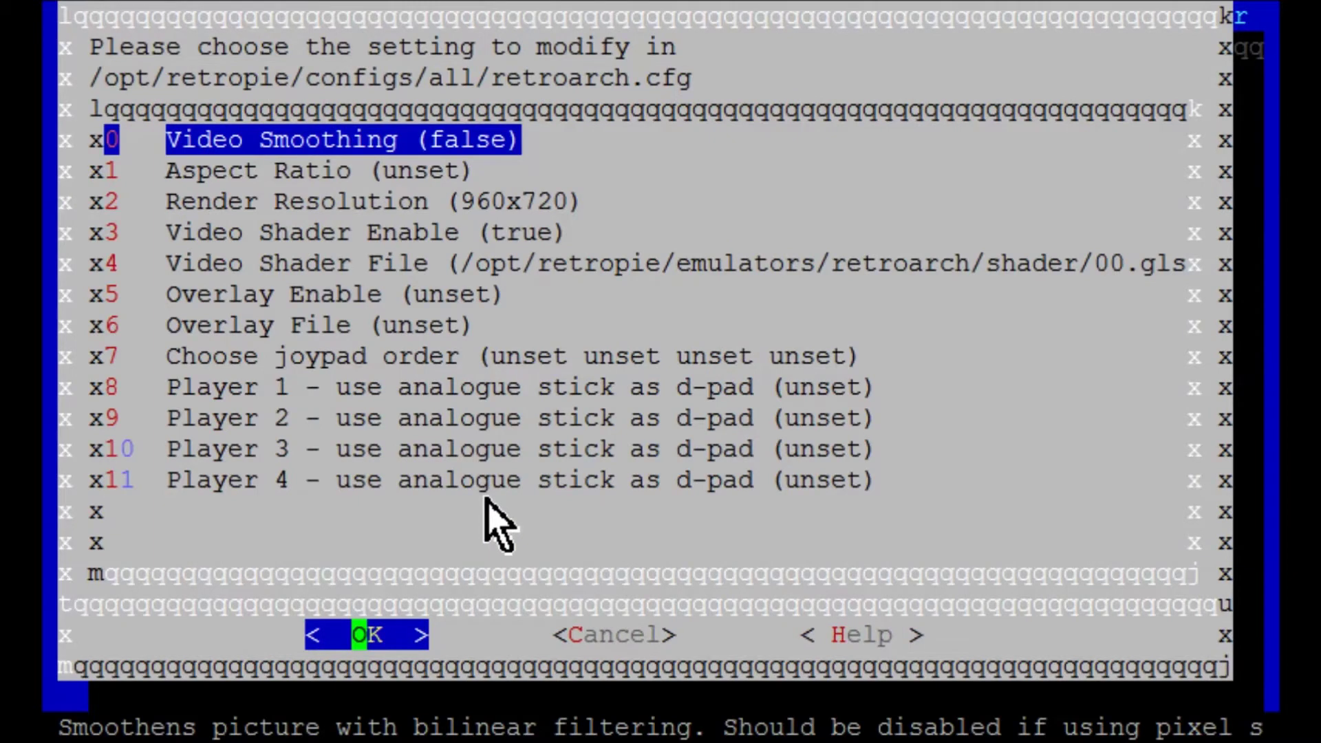
key("Down")
key("Down")
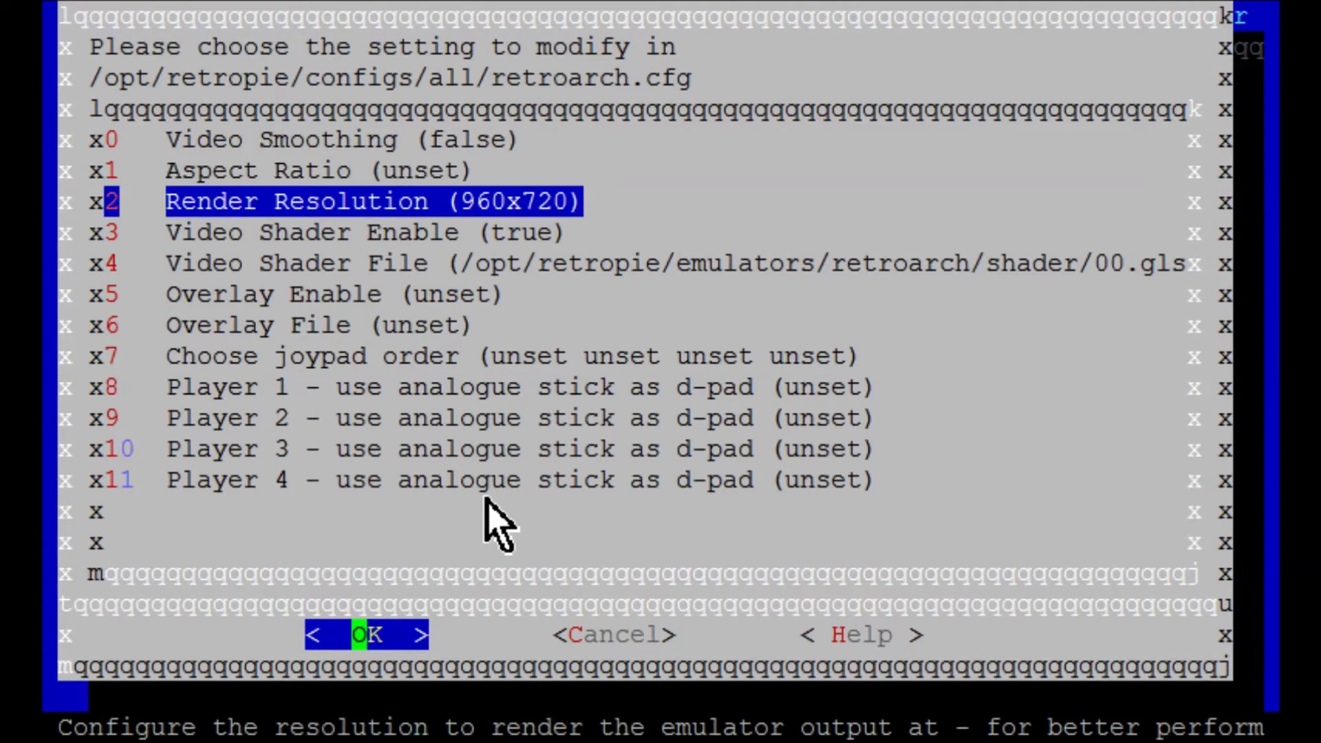
key("Return")
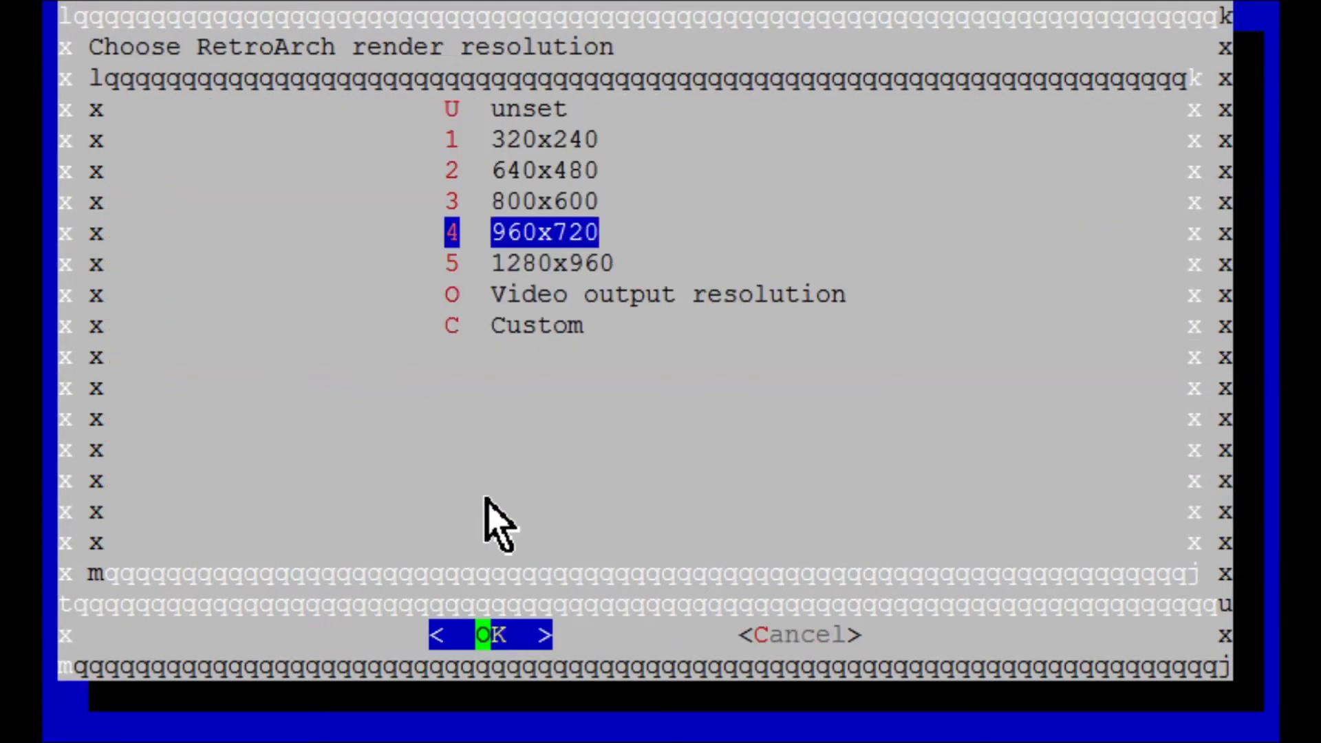
key("Up")
key("Up")
key("Up")
key("Up")
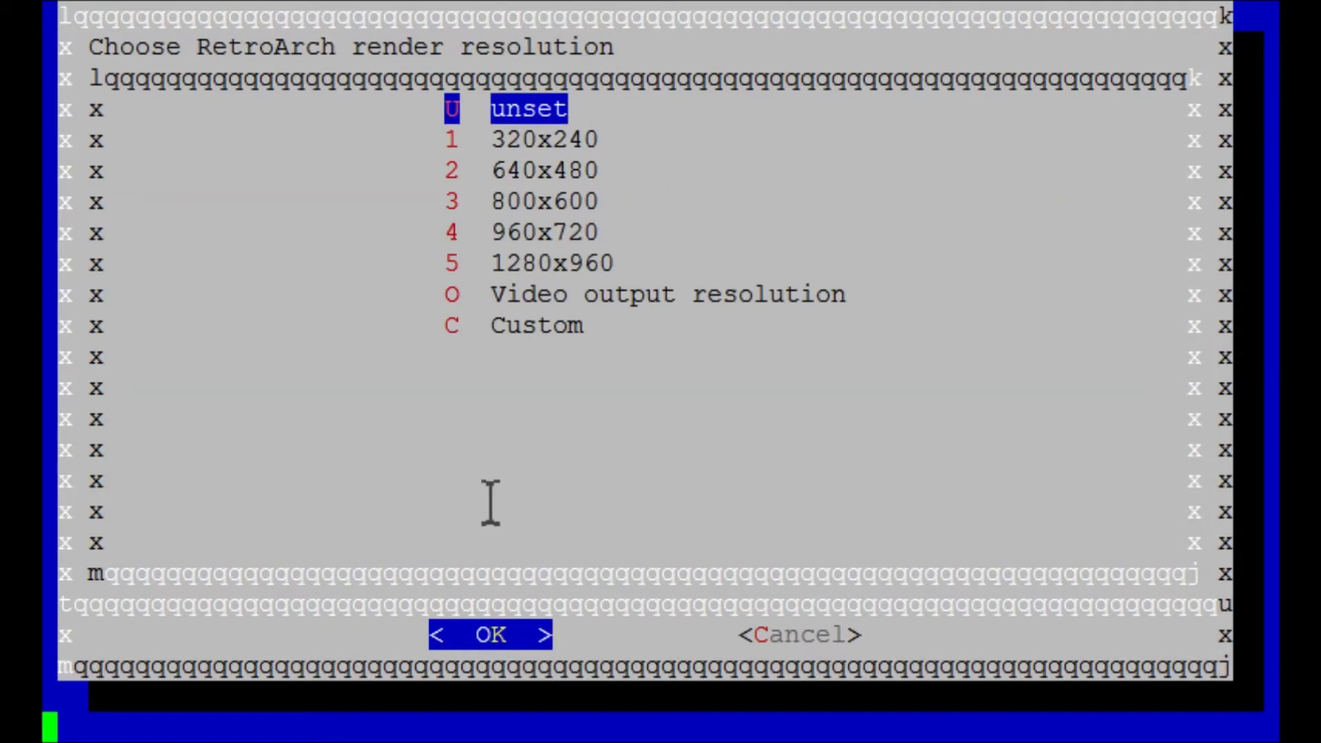
key("Return")
Set Video Shader Enable to unset in the default options for all libretro emulators.
key("Down")
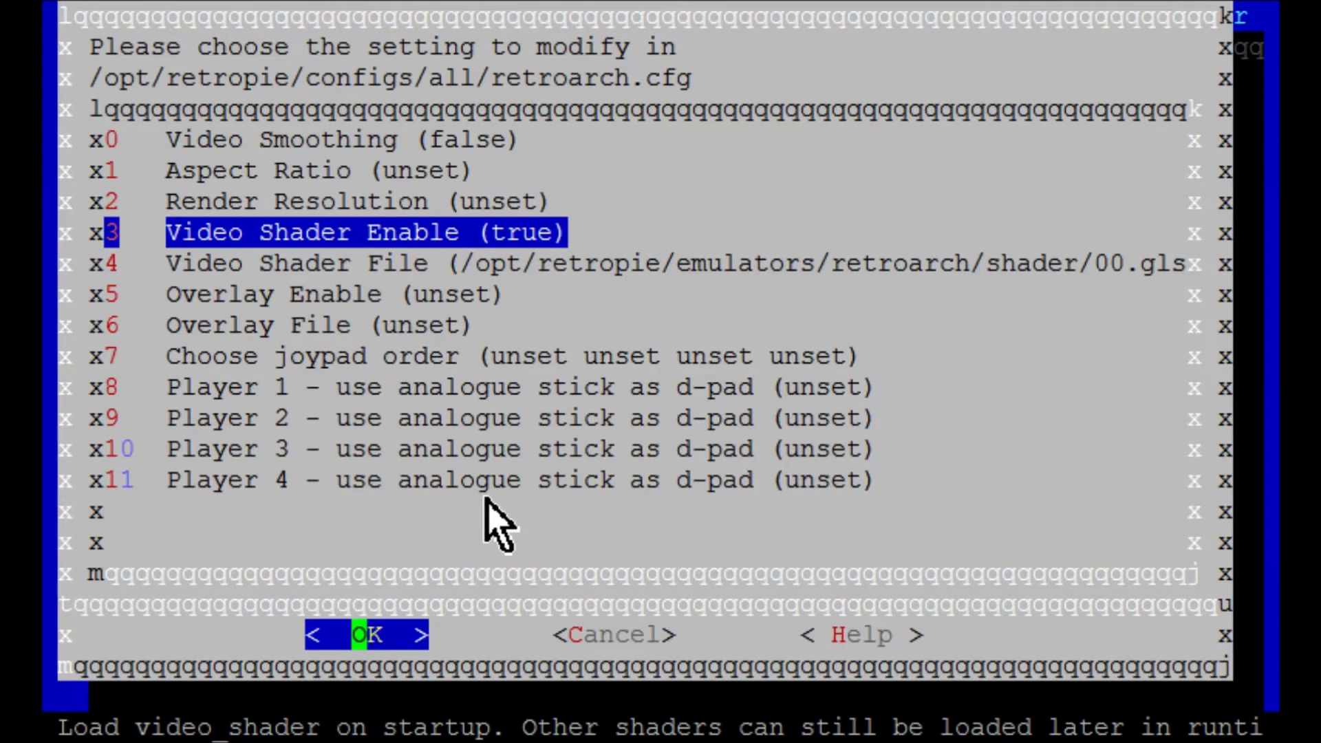
key("Down")
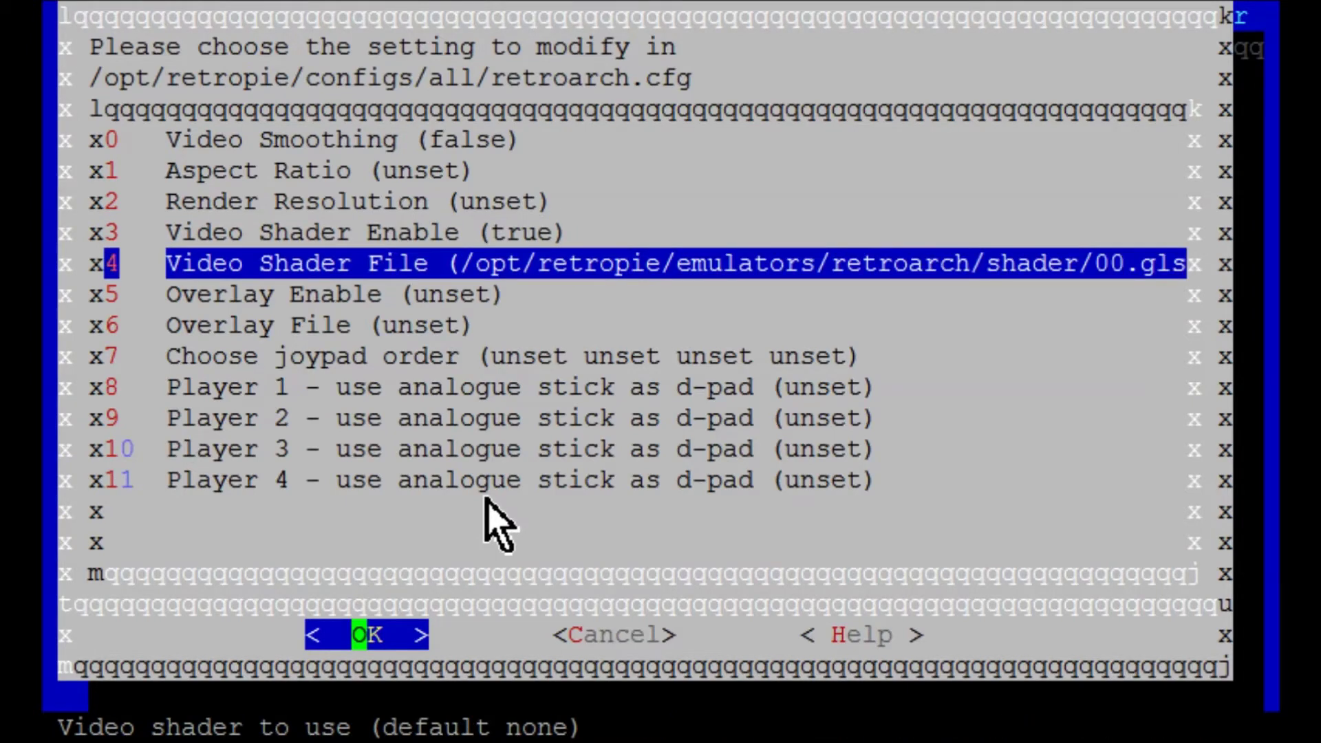
key("Up")
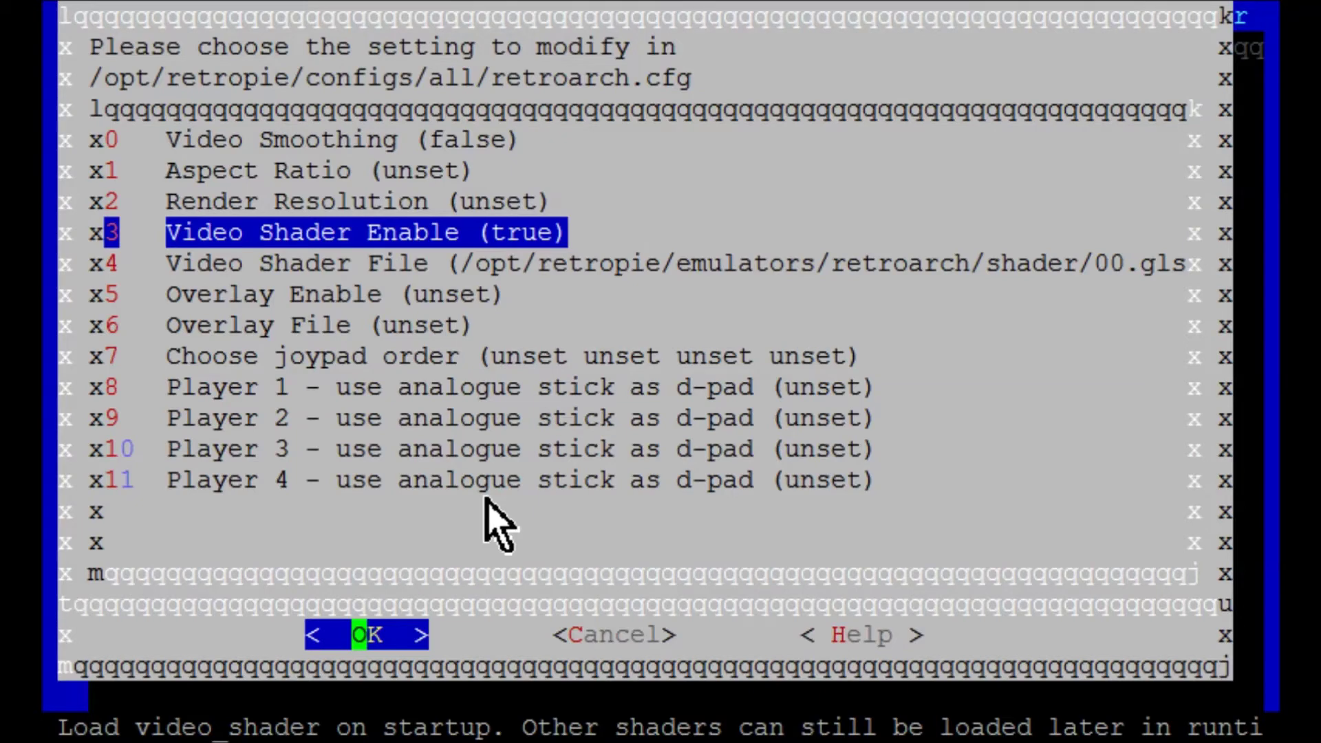
key("Return")
key("Up")
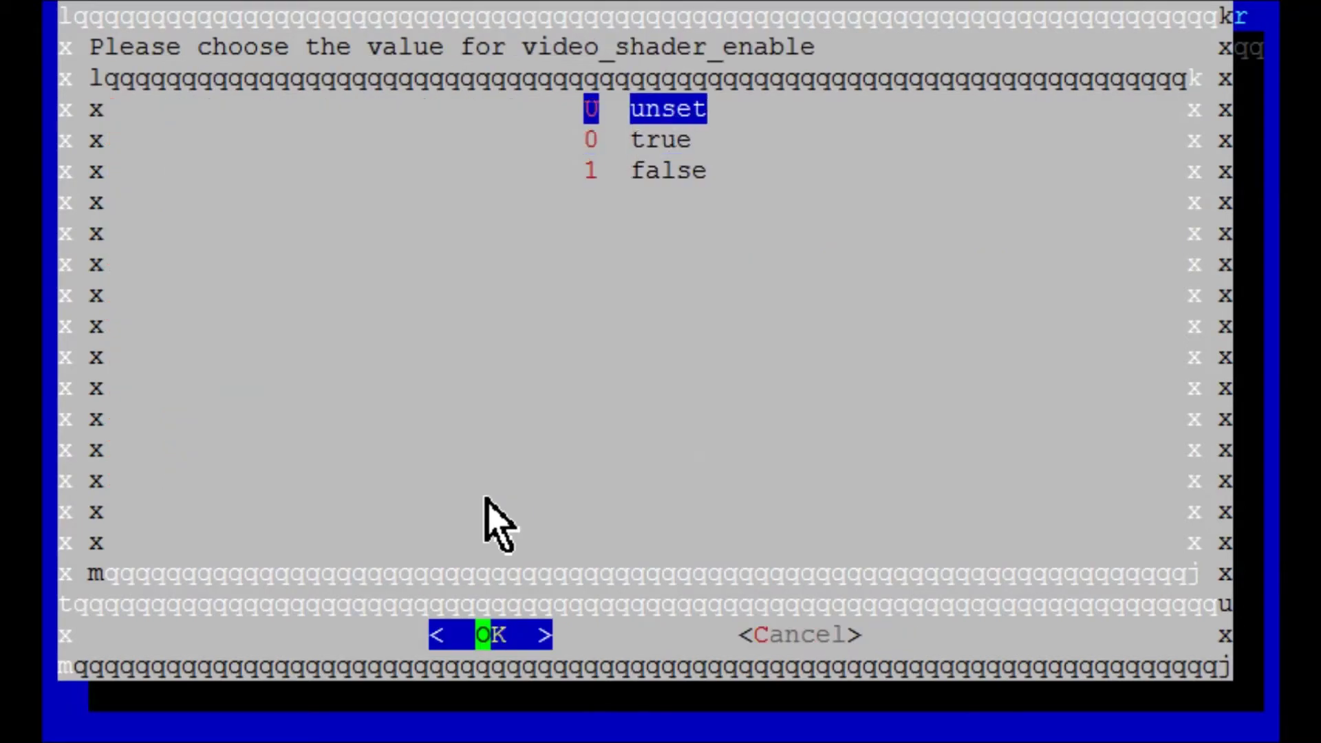
key("Return")
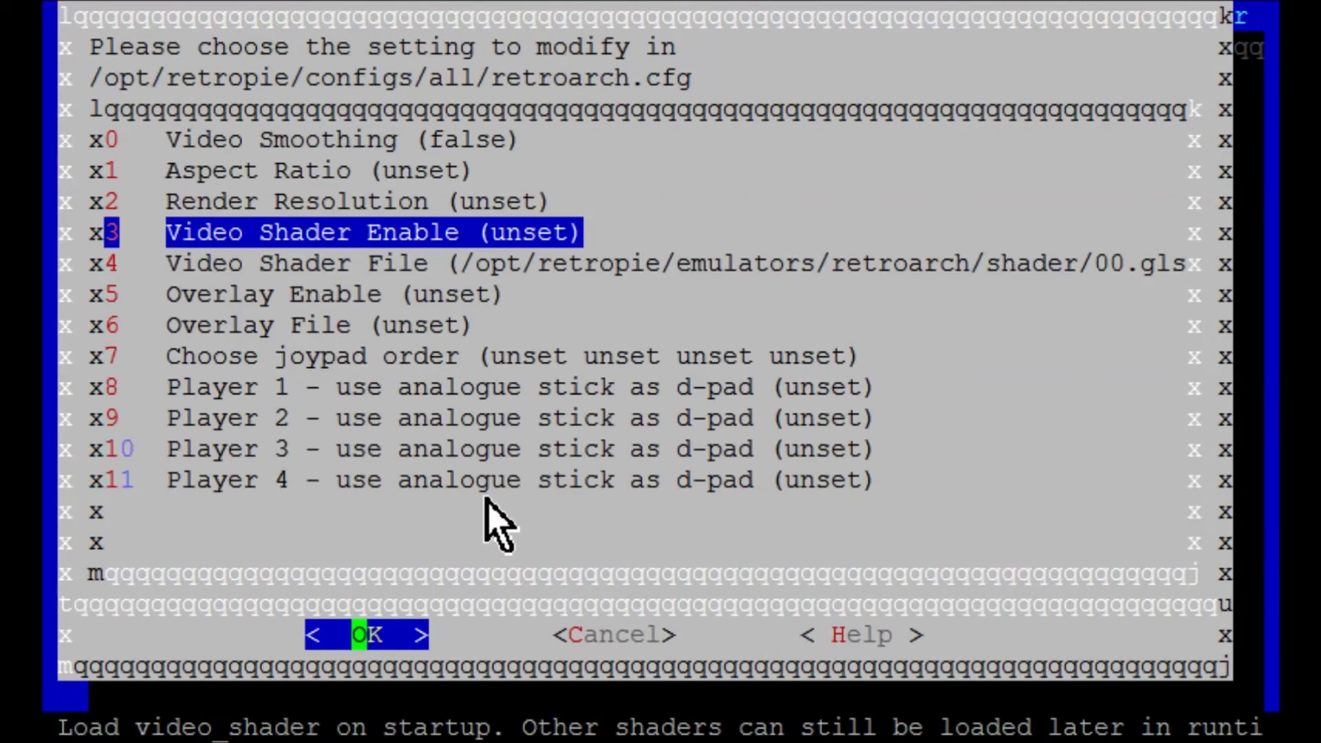
Open the choices for the default video shader file and examine the presets between 00.glslp and crt-pi.glslp.
key("Down")
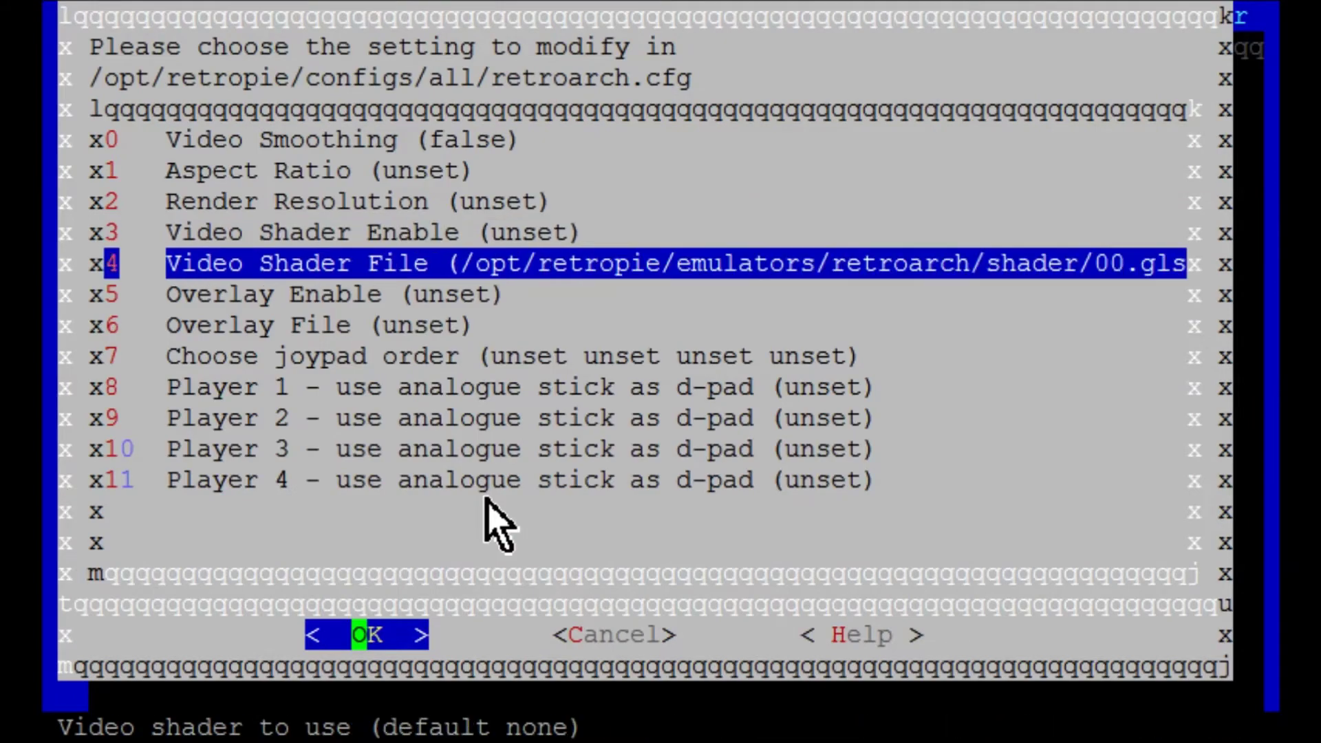
key("Return")
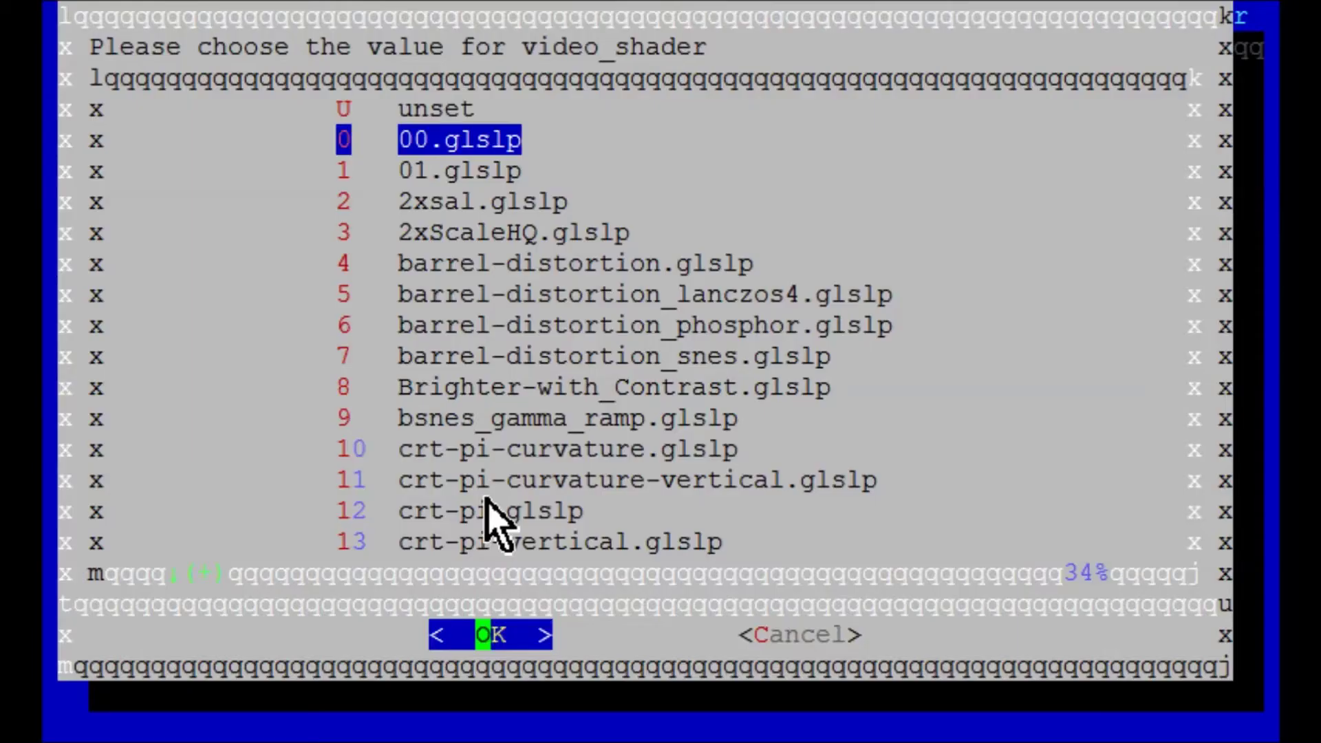
key("Down")
key("Up")
key("Down")
key("Down")
key("Down")
key("Down")
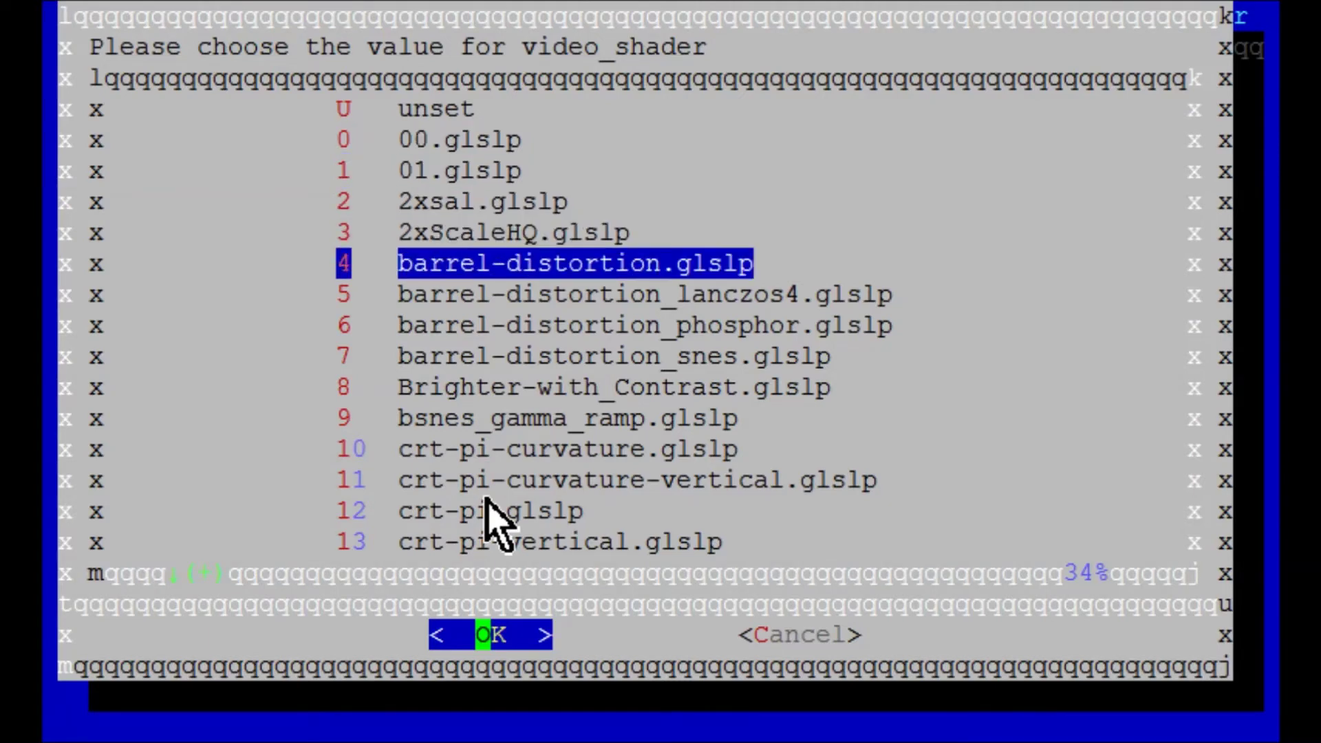
key("Down")
key("Down")
key("Down")
key("Down")
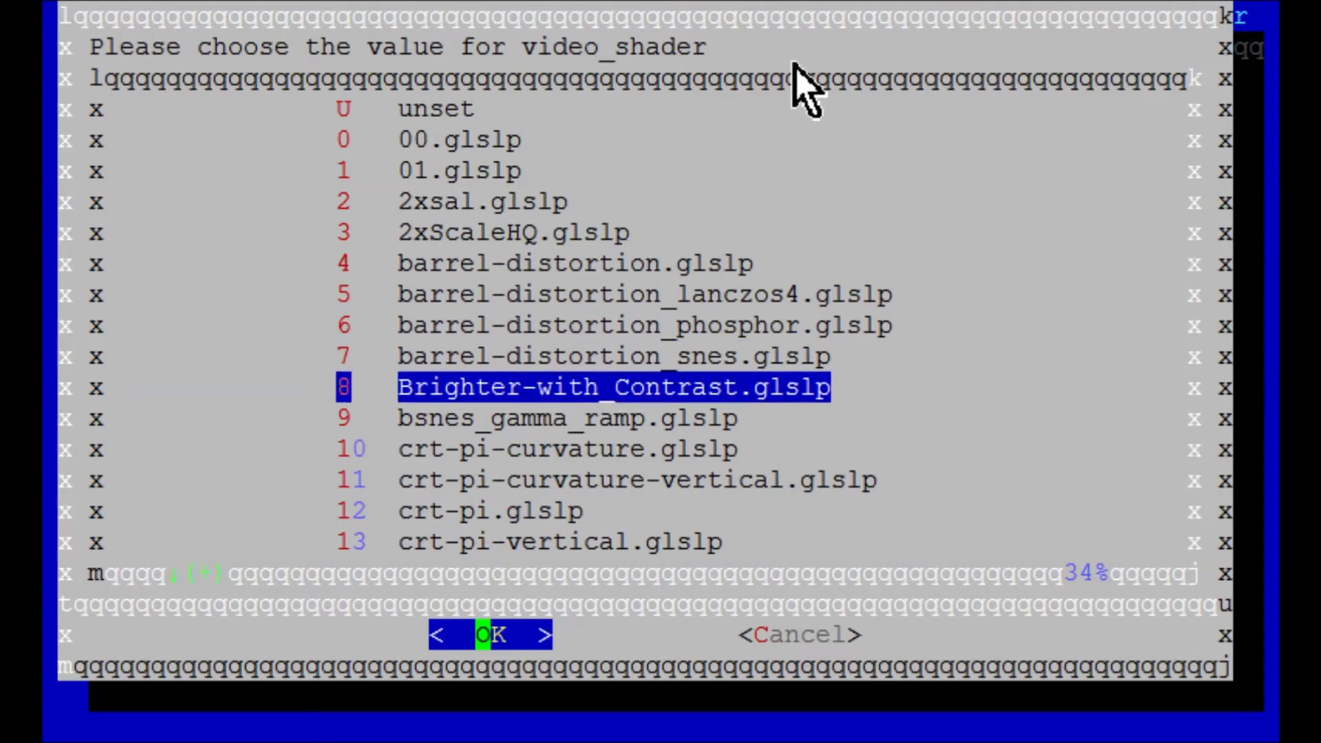
key("Down")
key("Down")
key("Down")
key("Down")
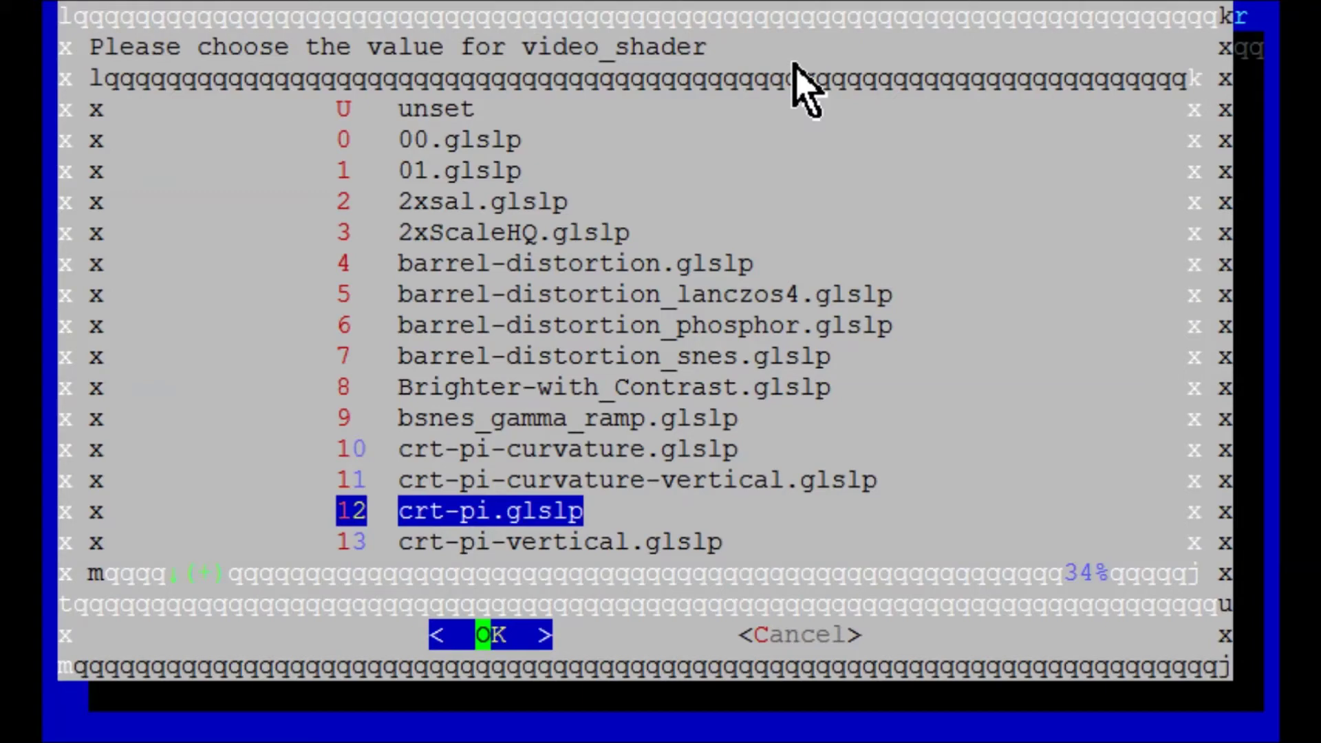
key("Up")
key("Up")
key("Up")
key("Up")
key("Up")
key("Up")
key("Up")
key("Up")
key("Up")
key("Up")
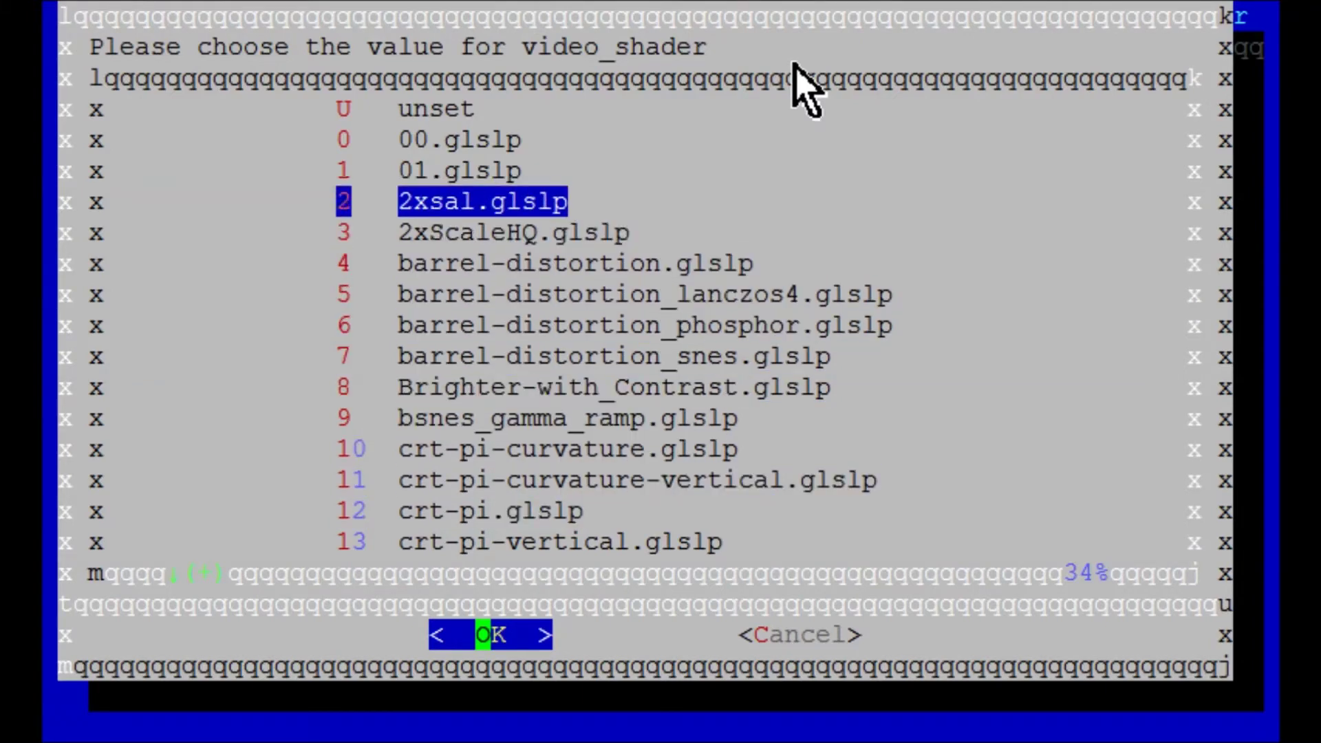
key("Up")
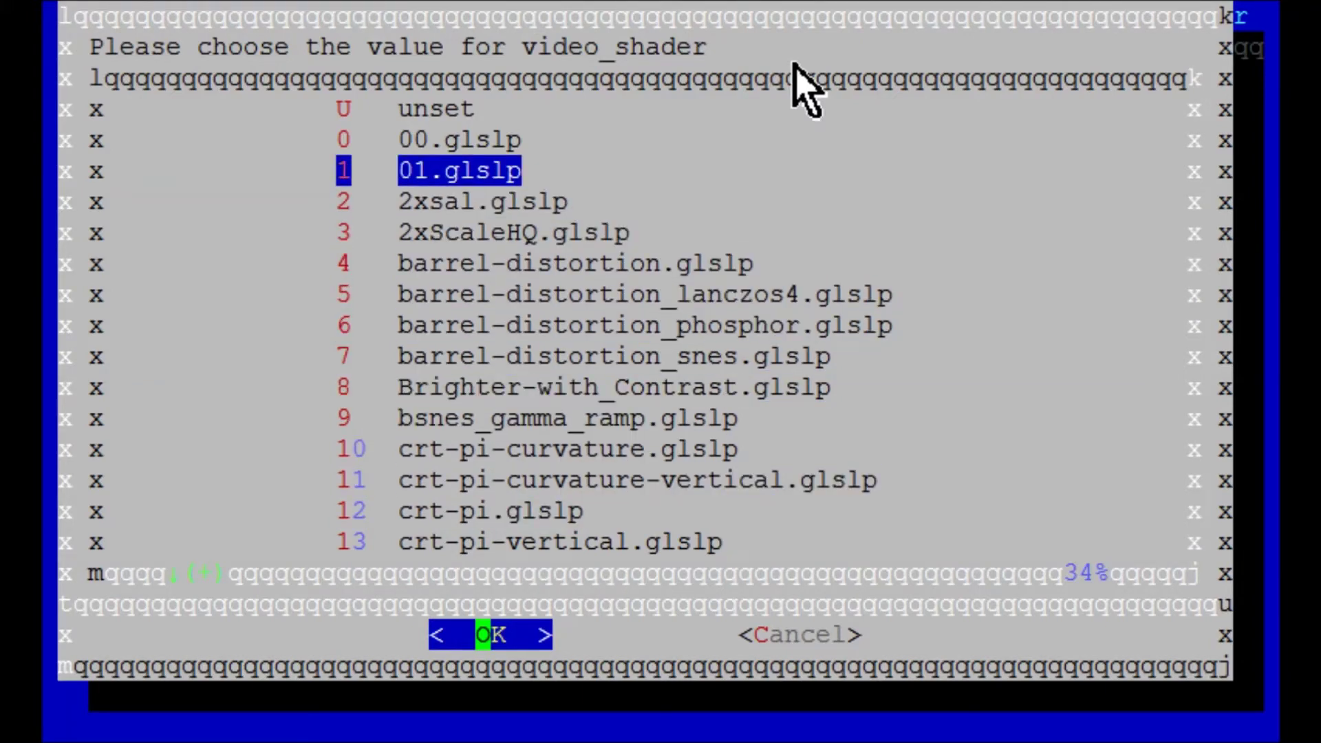
key("Down")
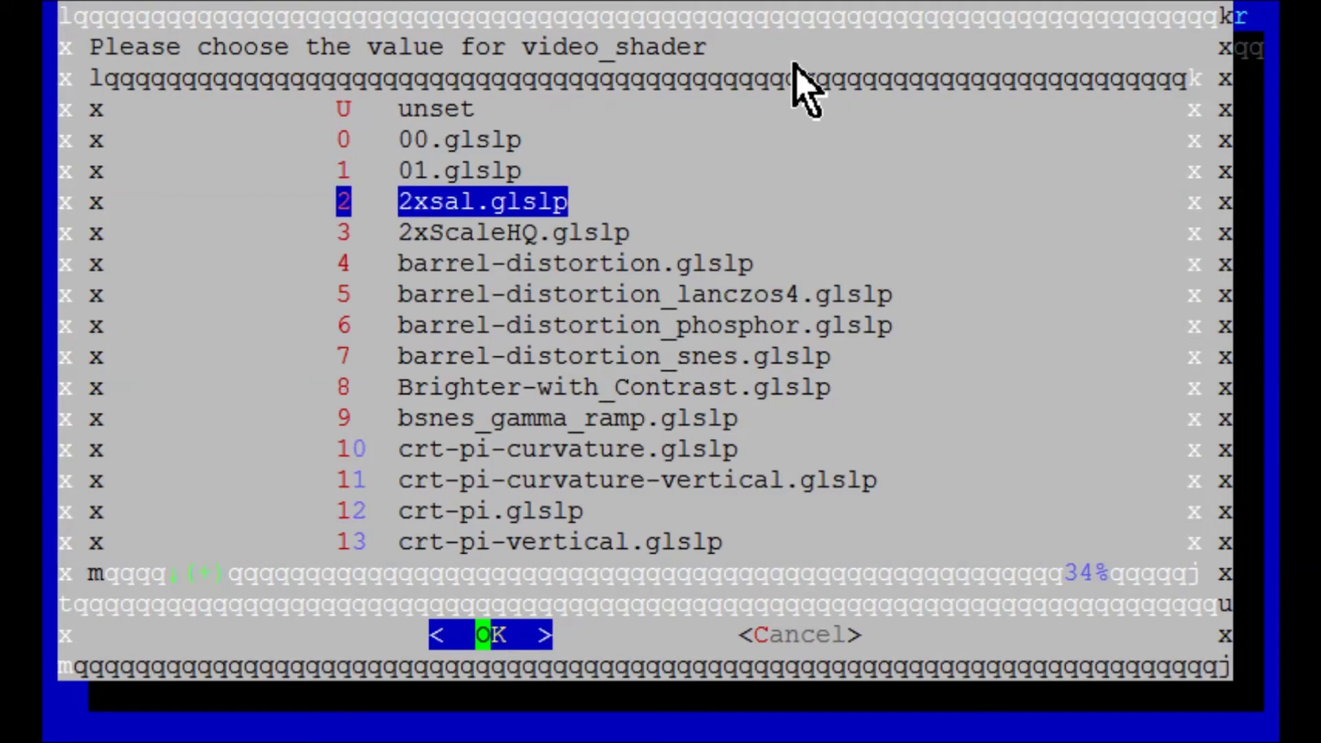
key("Up")
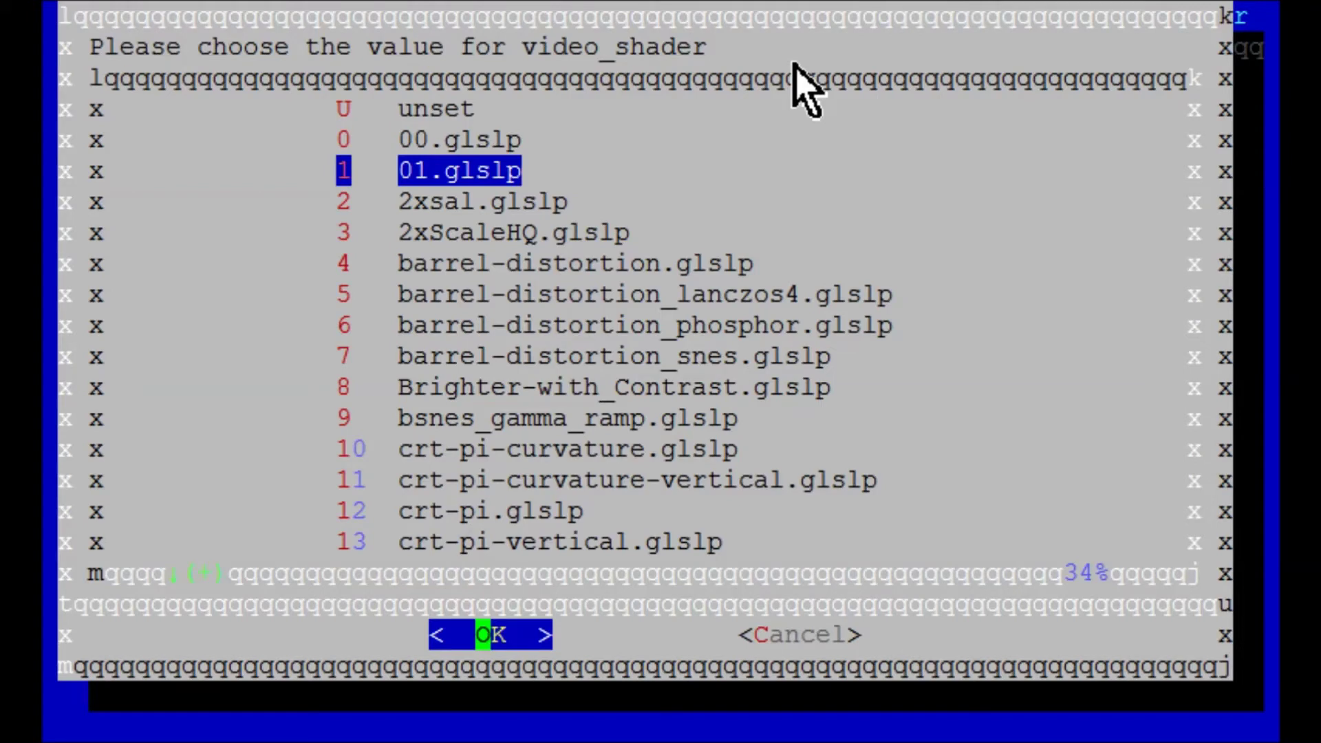
Look further through the shader presets, past crt-pi.glslp to the gameboy and hq2x entries and back to the start.
key("Down")
key("Down")
key("Down")
key("Down")
key("Down")
key("Down")
key("Down")
key("Down")
key("Down")
key("Down")
key("Down")
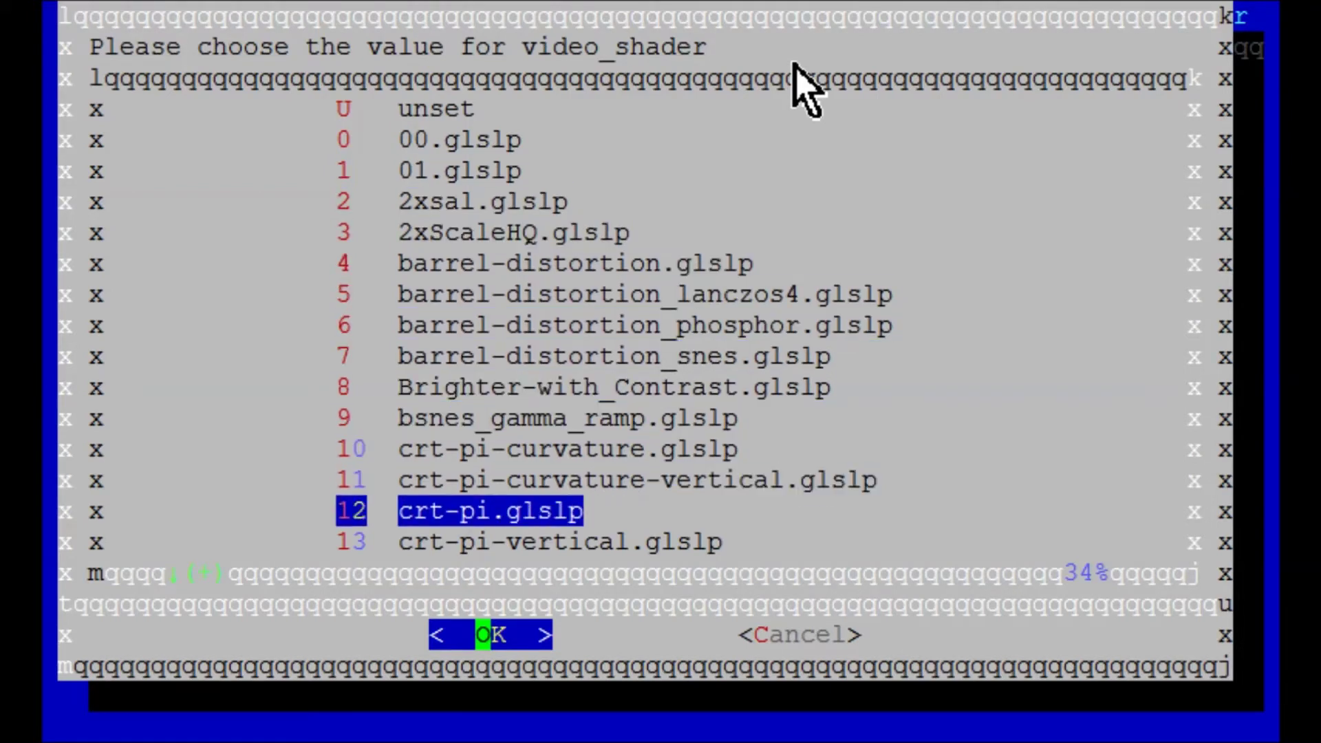
key("Down")
key("Down")
key("Down")
key("Down")
key("Down")
key("Down")
key("Down")
key("Down")
key("Down")
key("Down")
key("Down")
key("Down")
key("Up")
key("Up")
key("Up")
key("Up")
key("Up")
key("Up")
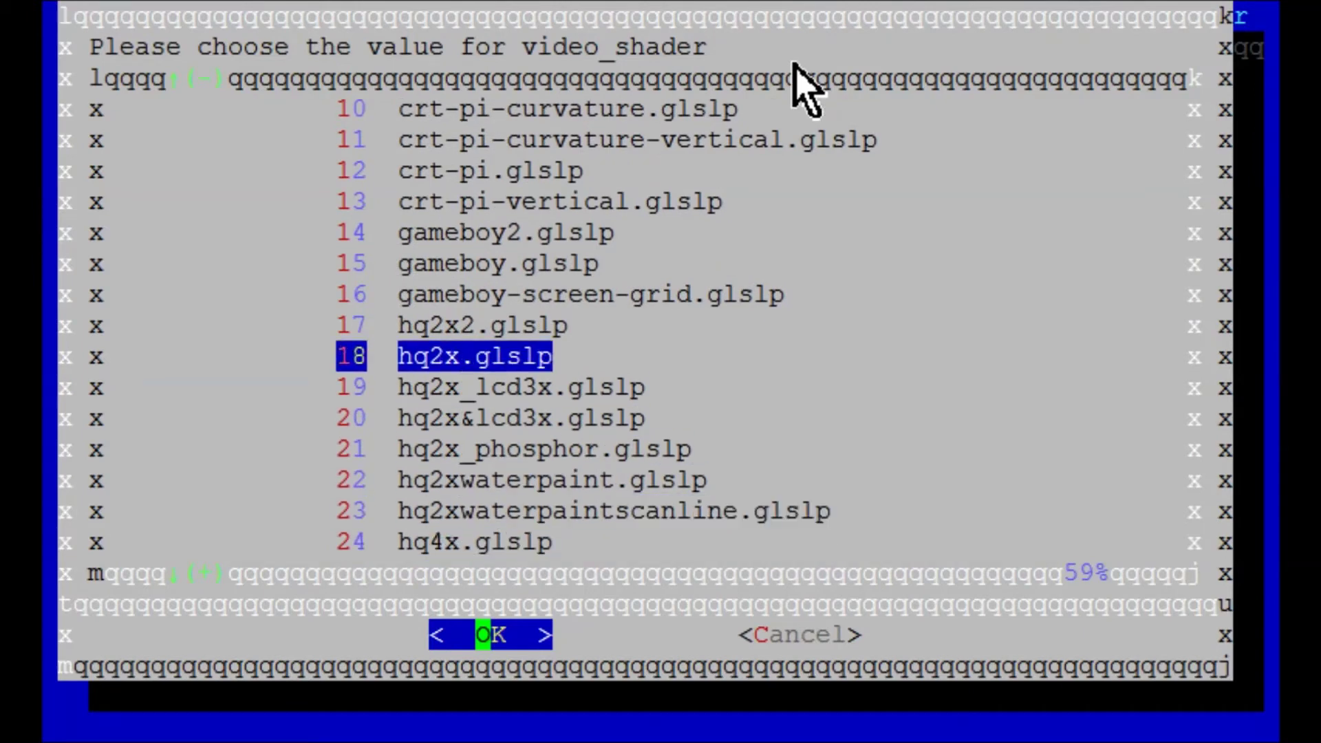
key("Up")
key("Up")
key("Up")
key("Up")
key("Up")
key("Up")
key("Up")
key("Up")
key("Up")
key("Up")
key("Up")
key("Up")
key("Up")
key("Up")
key("Up")
key("Up")
key("Up")
key("Down")
key("Down")
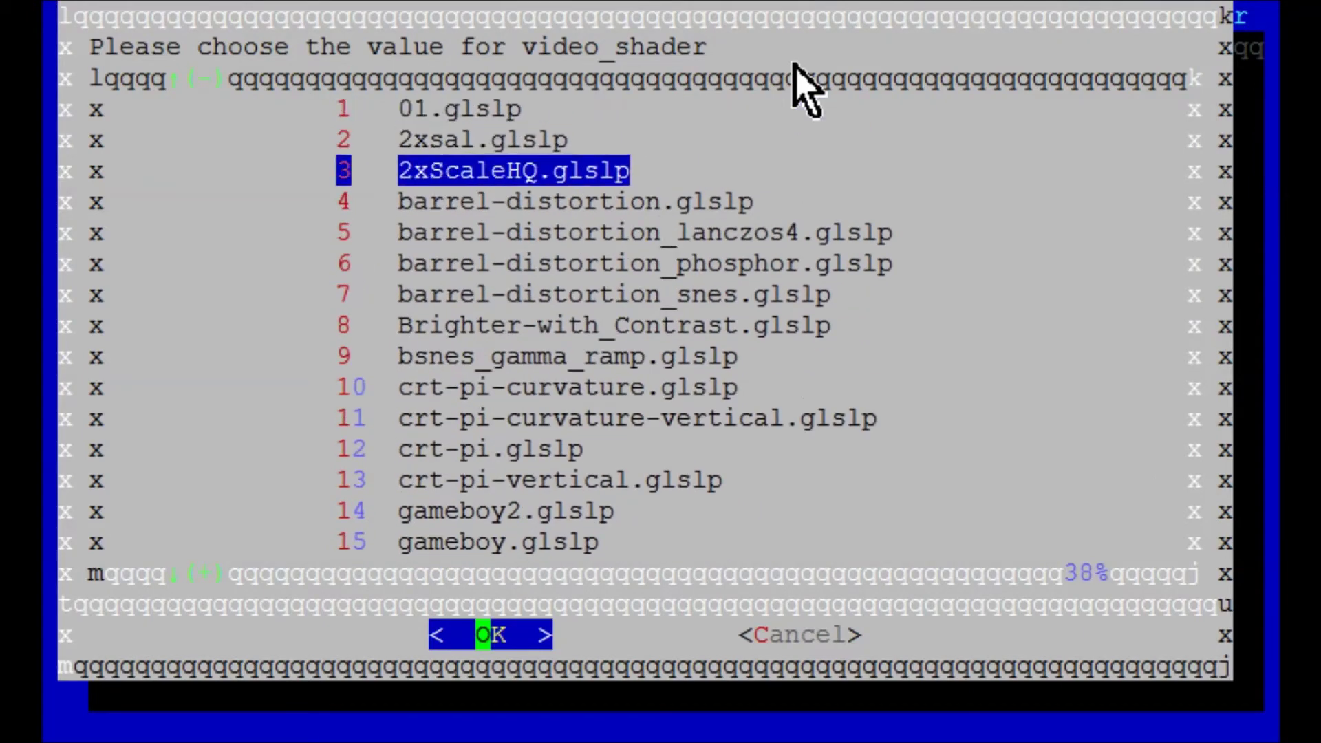
key("Down")
key("Down")
key("Down")
key("Down")
key("Down")
key("Down")
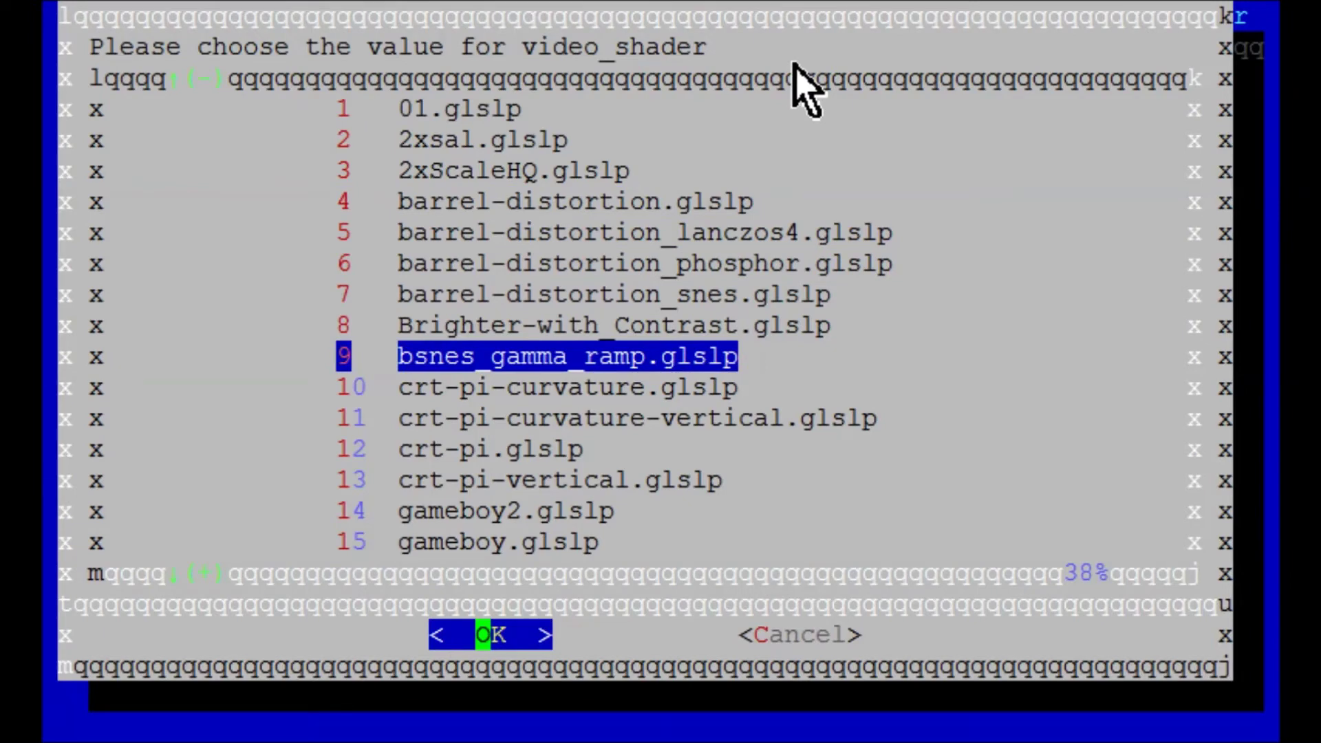
Set the default Video Shader File to unset and return to the choice of platforms.
key("Tab")
key("Tab")
key("Up")
key("Up")
key("Up")
key("Up")
key("Up")
key("Up")
key("Up")
key("Up")
key("Up")
key("Up")
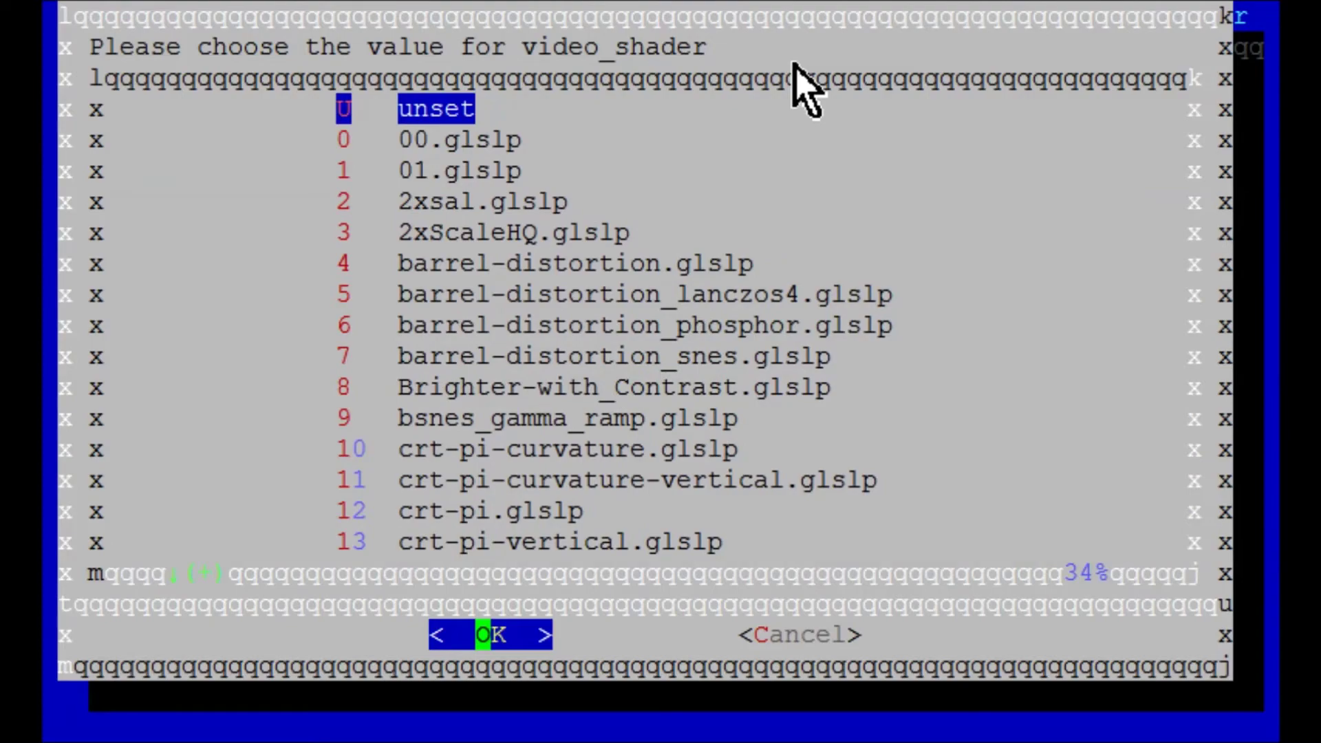
key("Return")
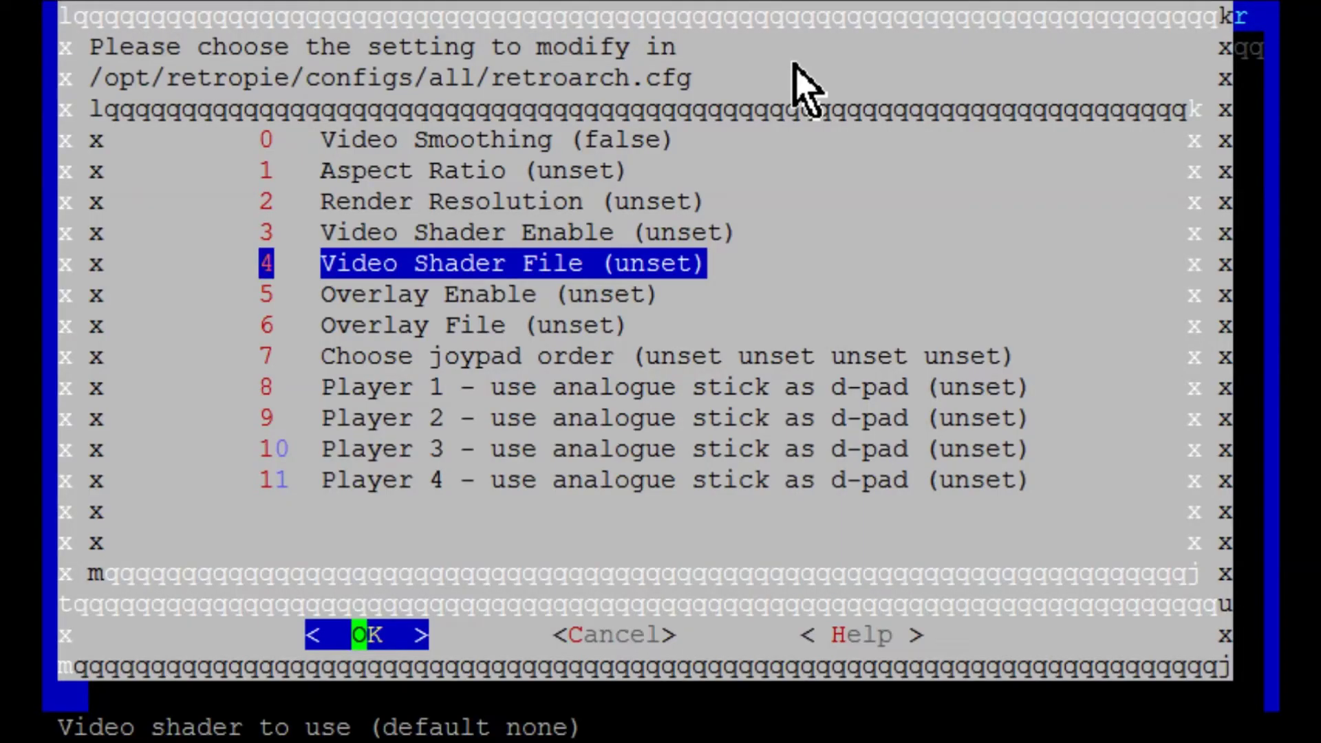
key("Tab")
key("Return")
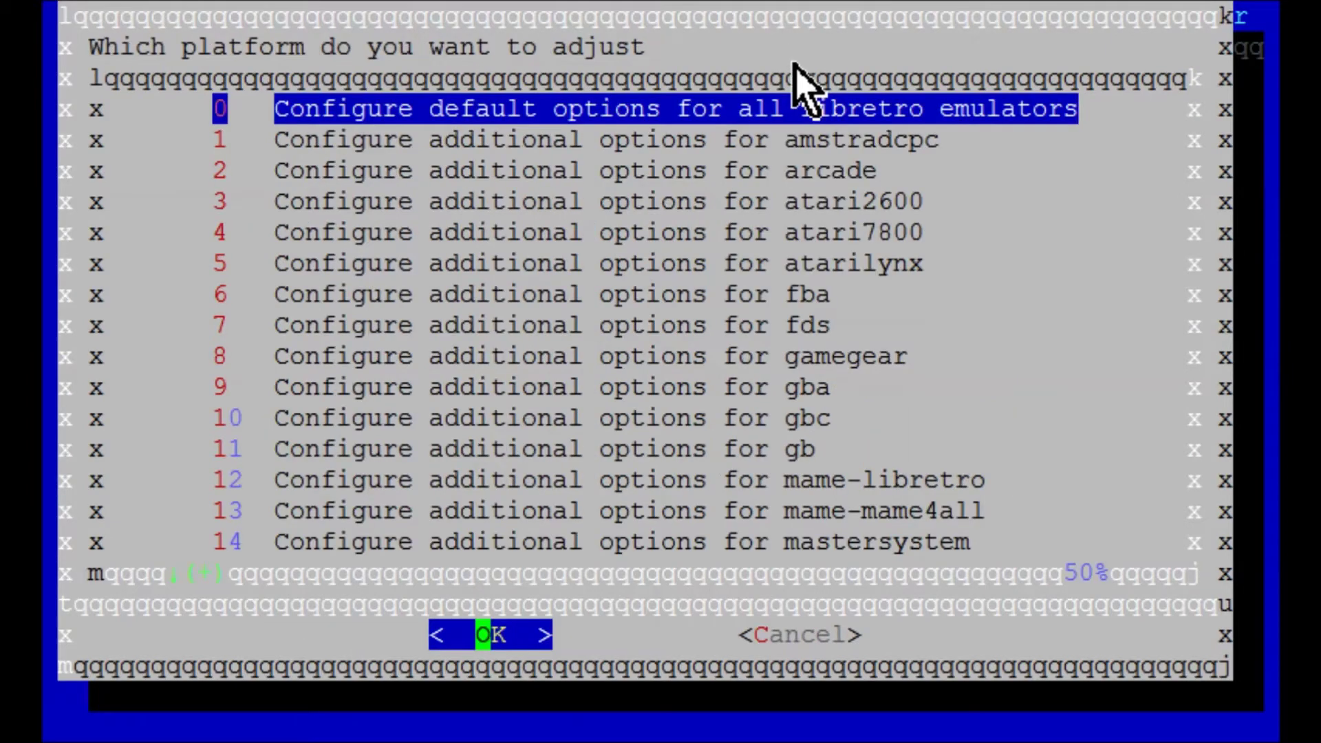
Go back to the configedit option choice and reopen the basic libretro emulator options.
key("Tab")
key("Return")
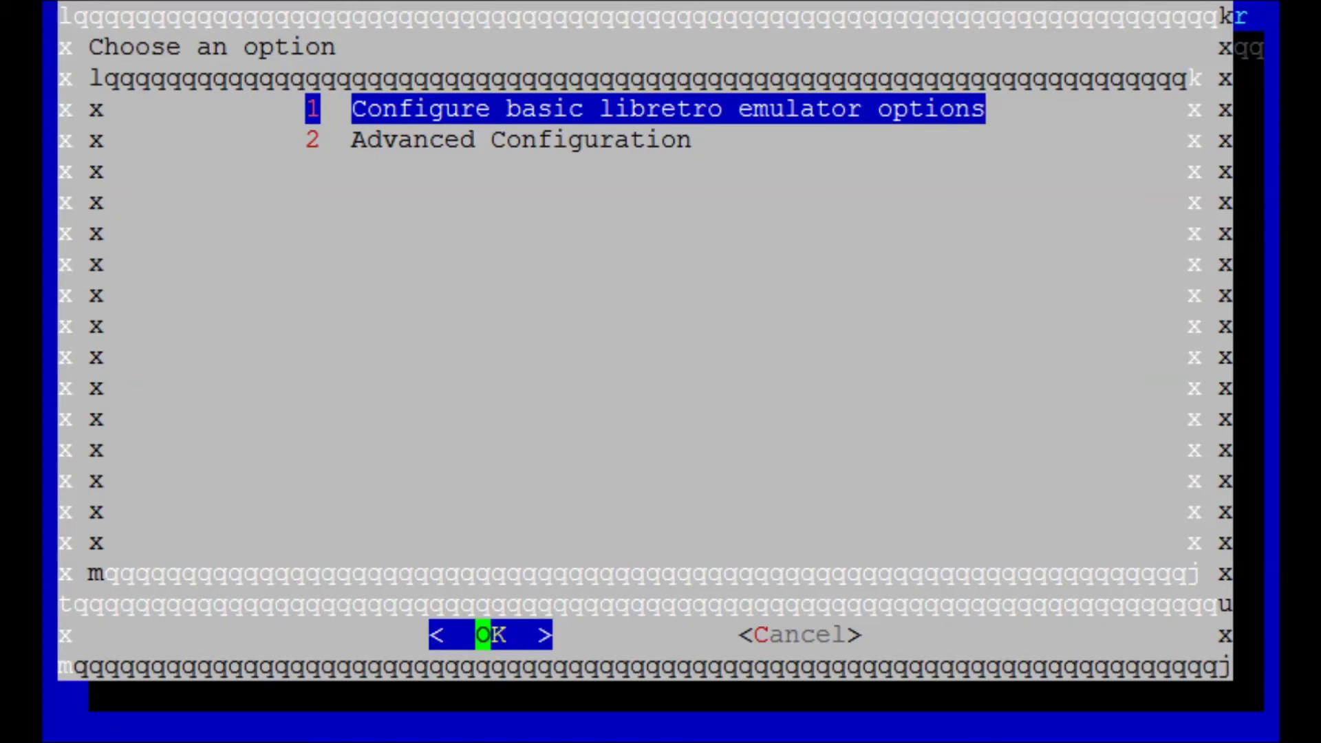
key("Down")
key("Up")
key("Return")
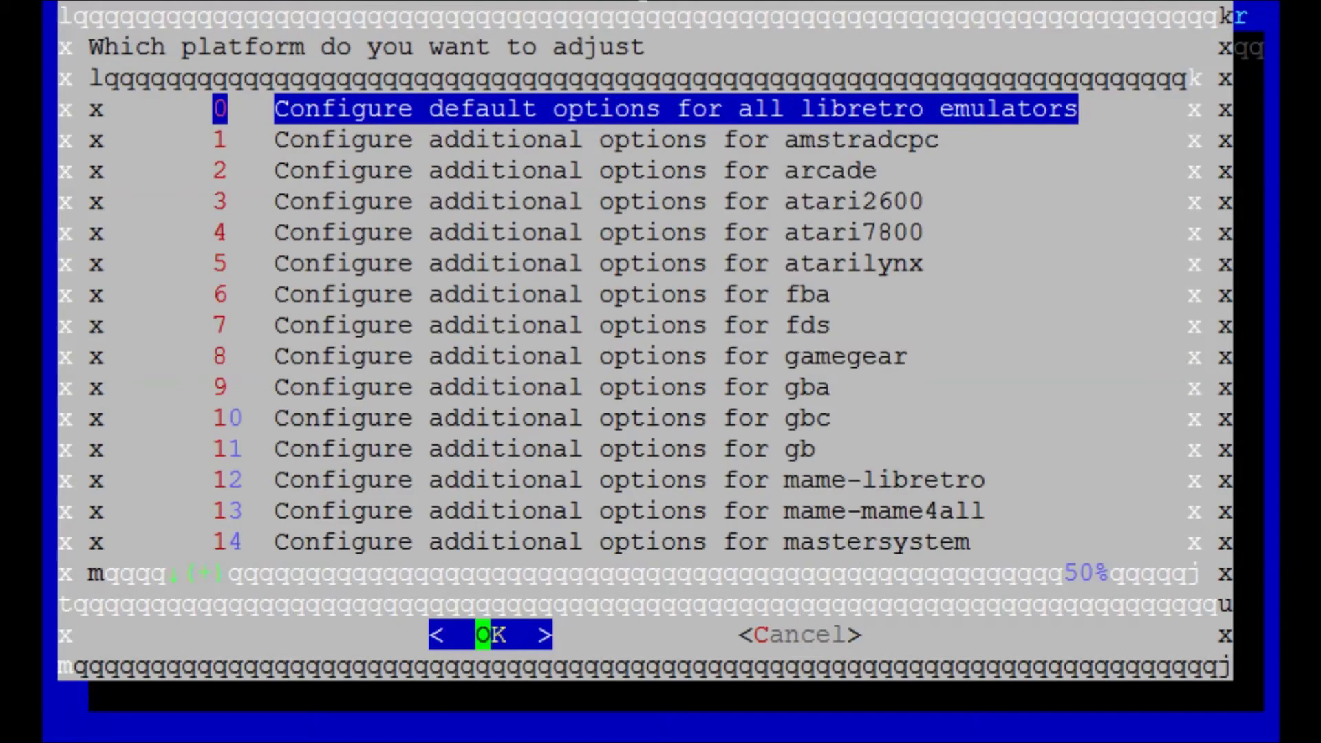
Look through the platforms that offer additional libretro options, from amstradcpc down past mastersystem.
key("Down")
key("Down")
key("Down")
key("Down")
key("Down")
key("Down")
key("Down")
key("Down")
key("Down")
key("Down")
key("Down")
key("Down")
key("Down")
key("Down")
key("Down")
key("Down")
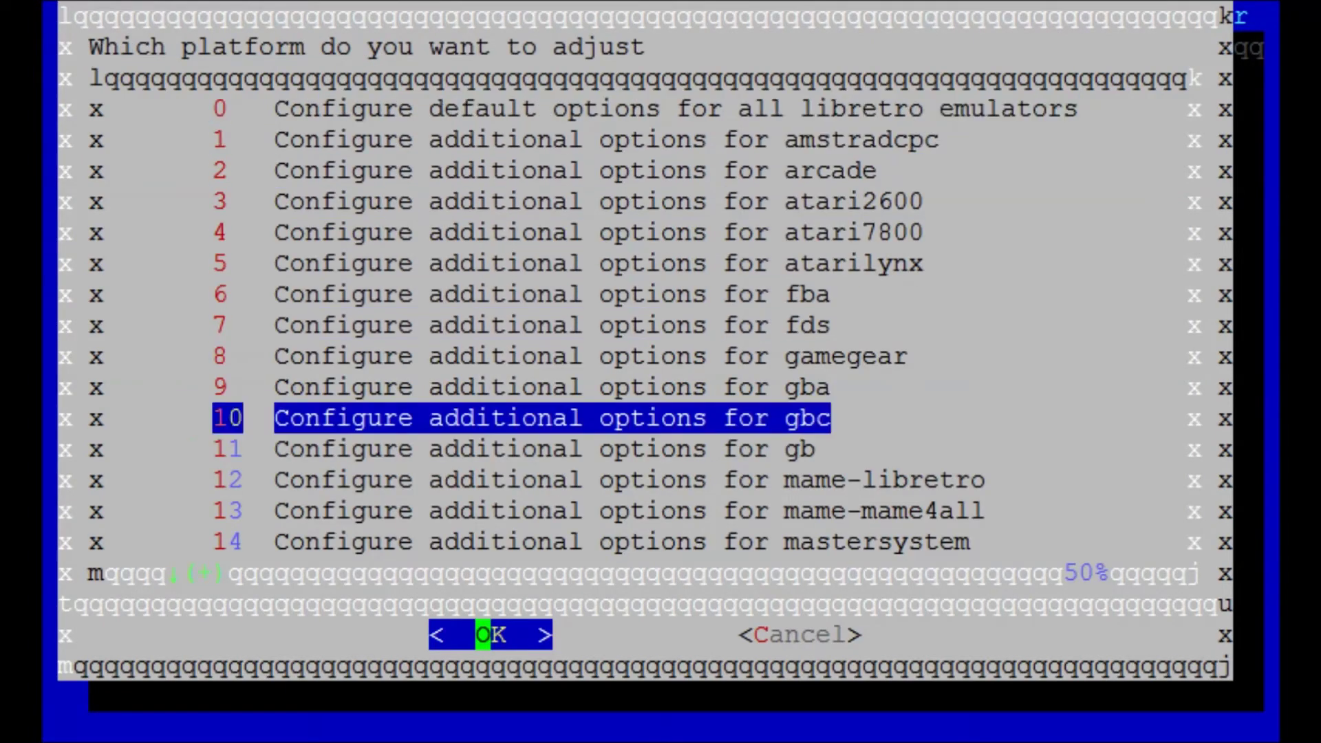
Open the additional libretro options for the gba platform.
key("Up")
key("Up")
key("Up")
key("Up")
key("Up")
key("Up")
key("Up")
key("Up")
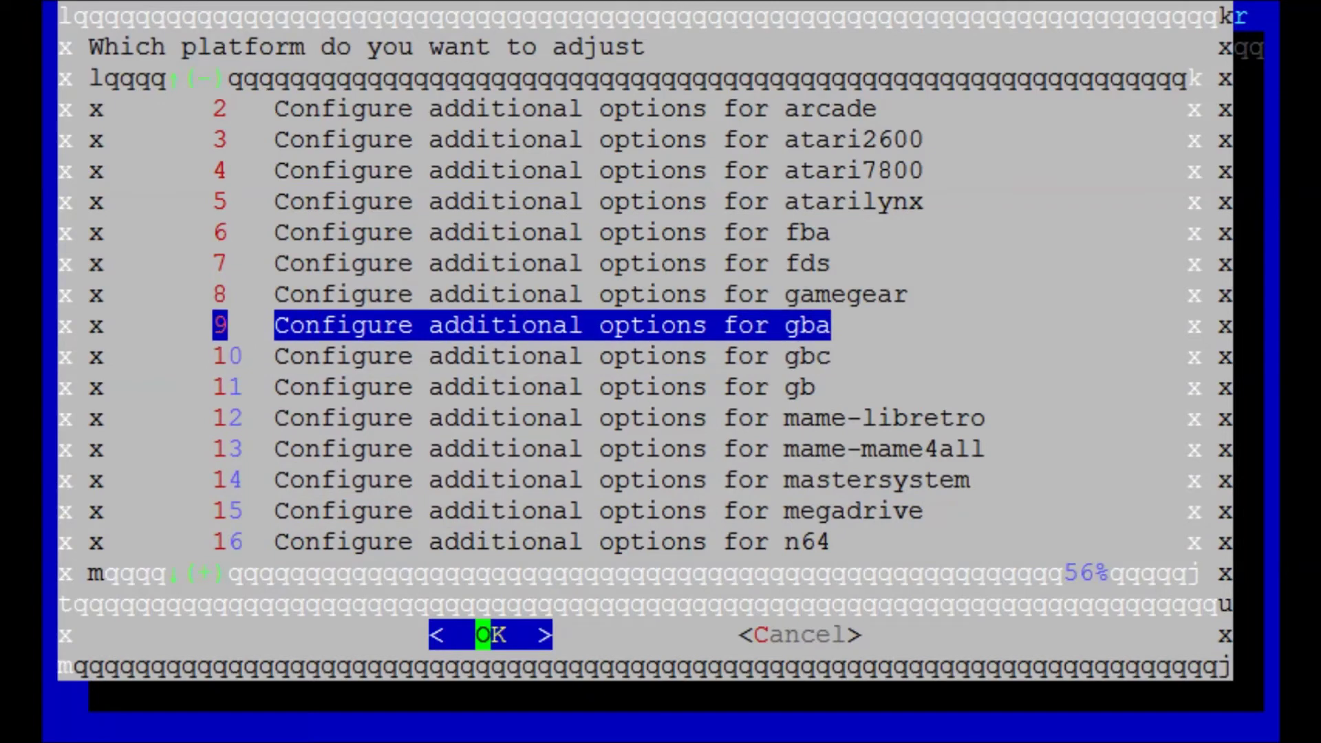
key("Down")
key("Return")
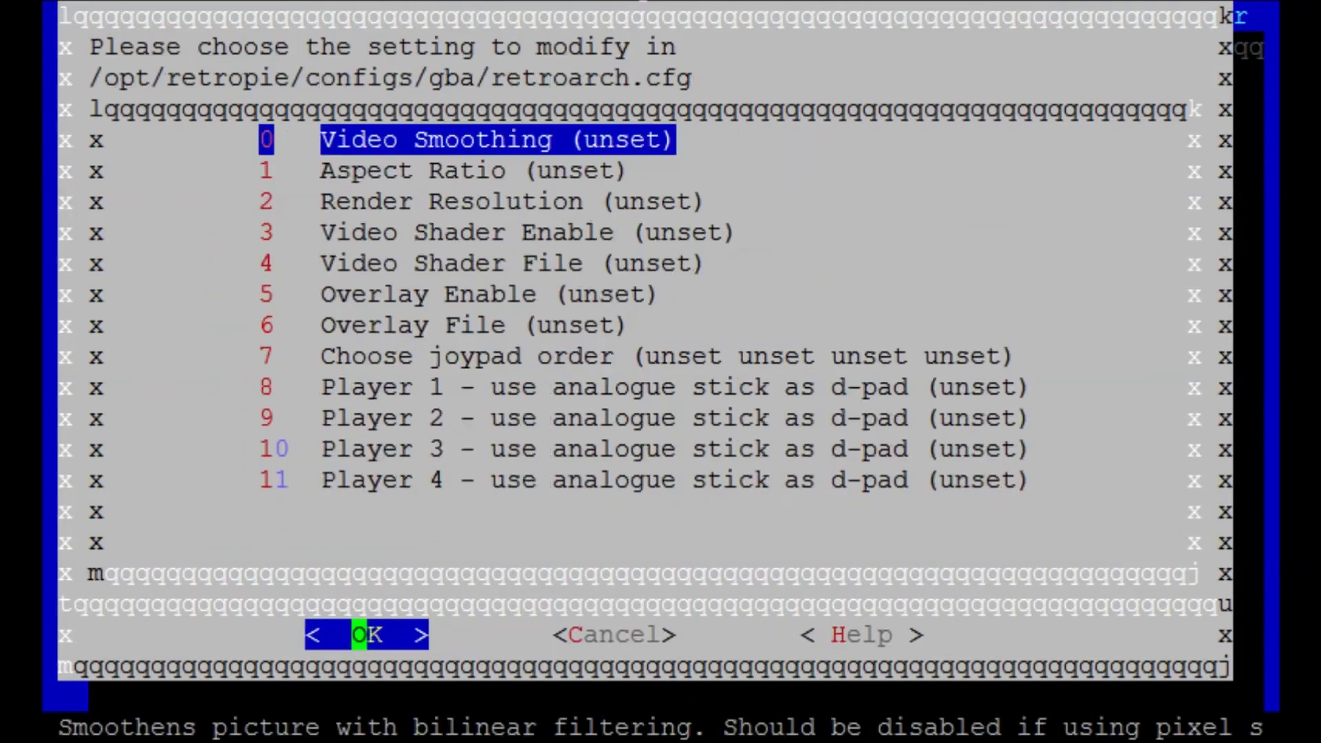
Set Video Shader Enable to true for the gba platform.
key("Down")
key("Down")
key("Down")
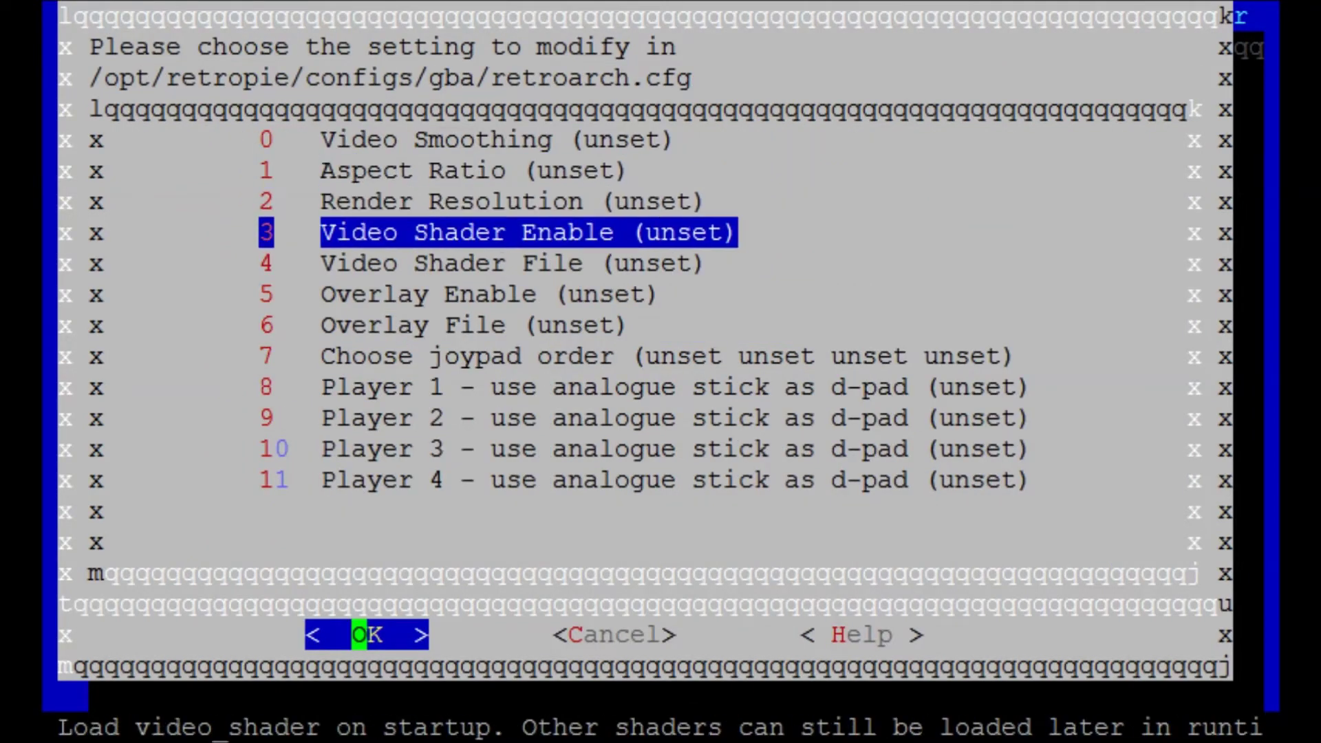
key("Return")
key("Down")
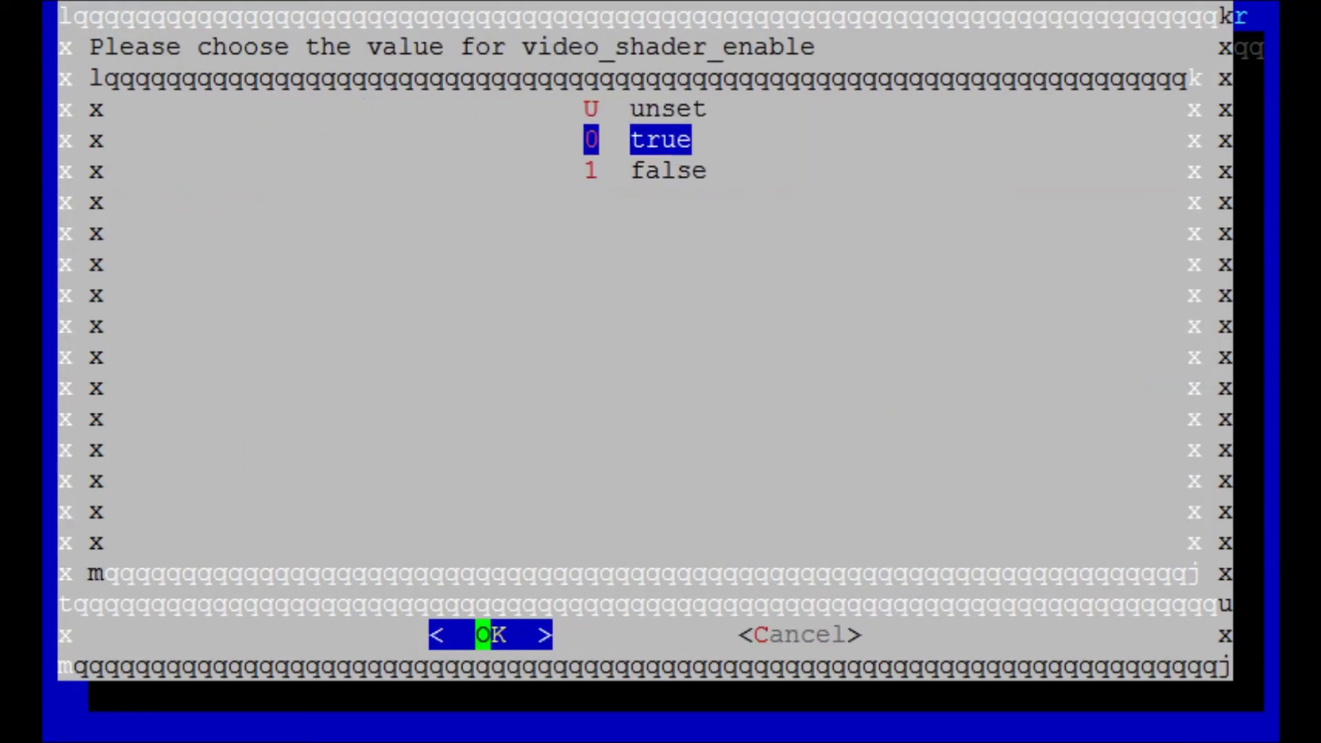
key("Return")
Set the Video Shader File for the gba platform to bsnes_gamma_ramp.glslp.
key("Down")
key("Return")
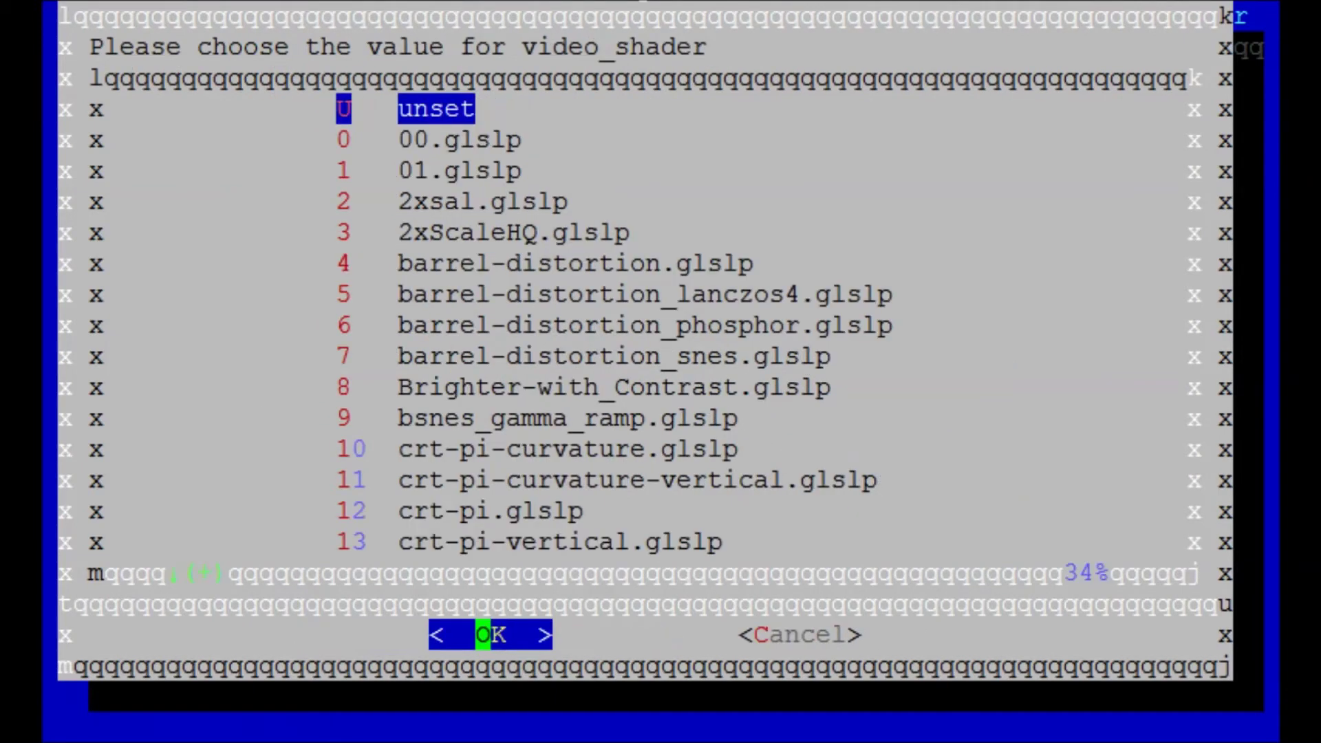
key("Down")
key("Down")
key("Down")
key("Down")
key("Down")
key("Down")
key("Down")
key("Down")
key("Down")
key("Down")
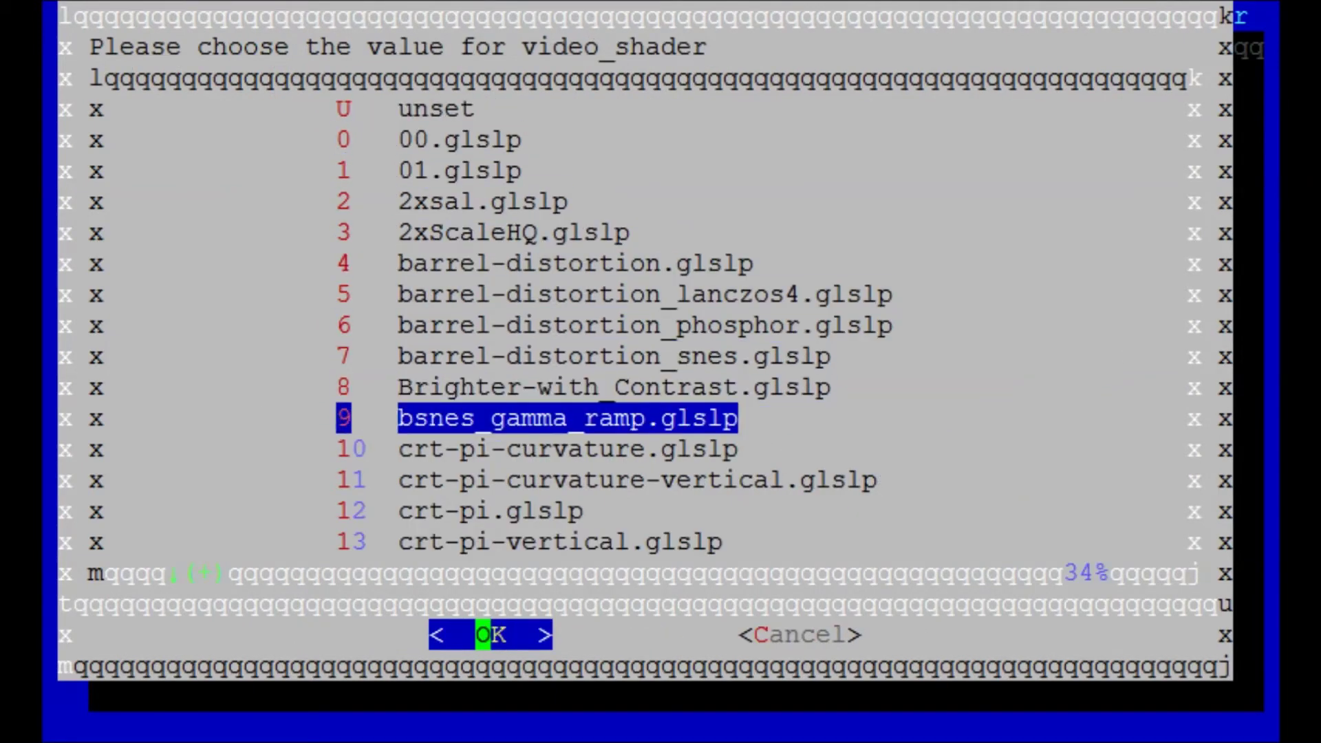
key("Return")
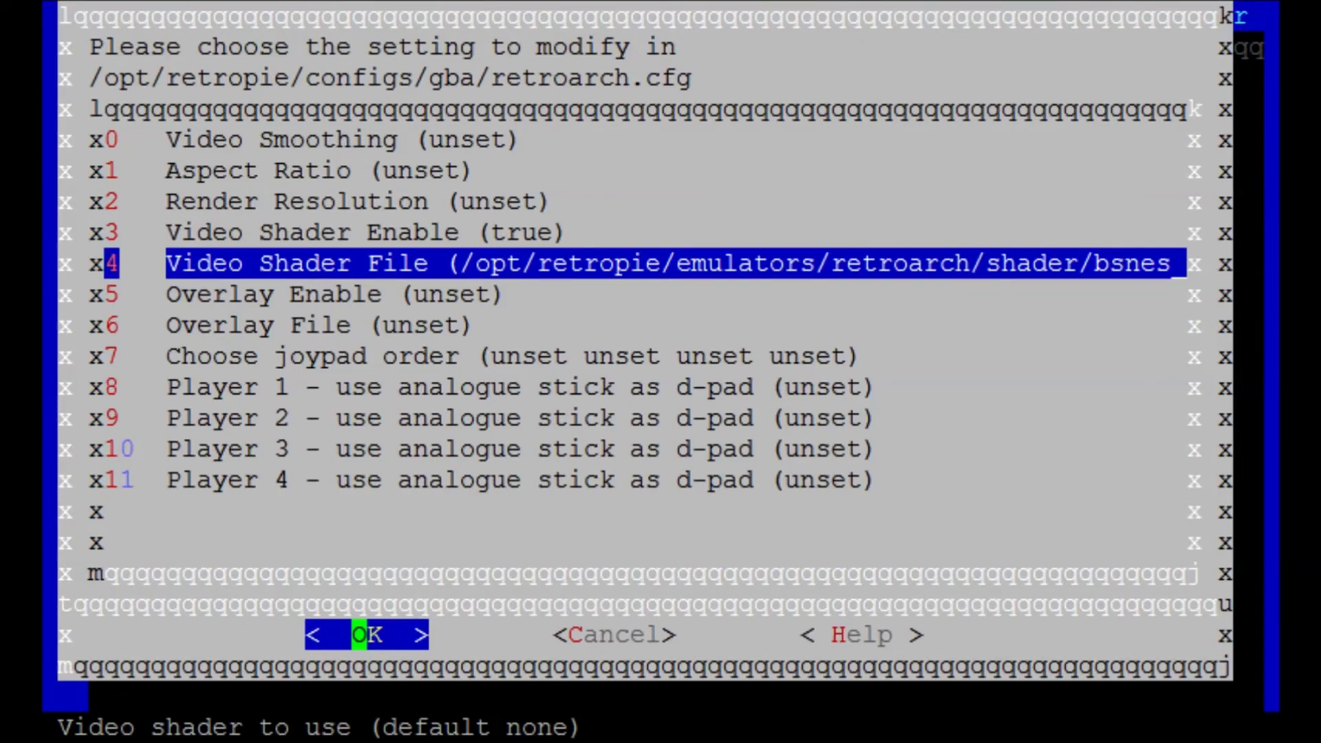
Examine the Overlay Enable and Overlay File settings of the gba platform, and back out of the overlay choice without setting one.
key("Down")
key("Down")
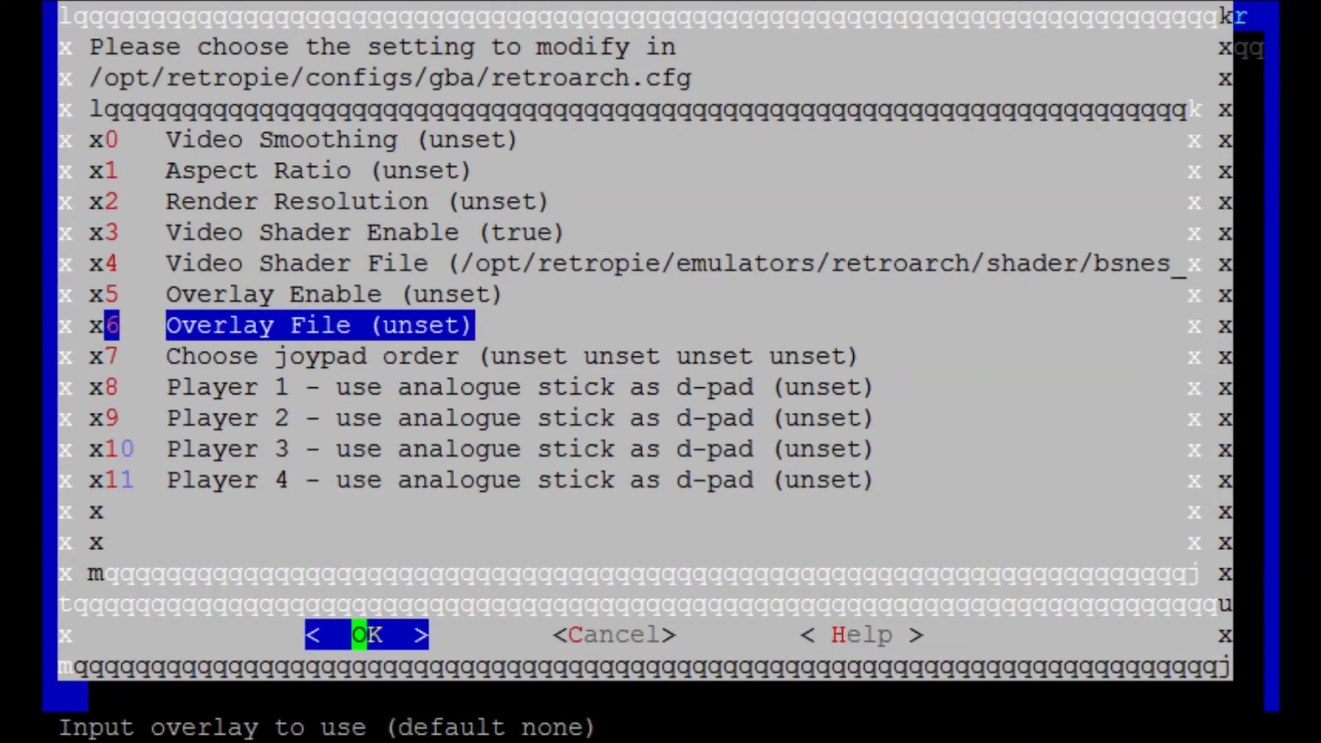
key("Up")
key("Down")
key("Up")
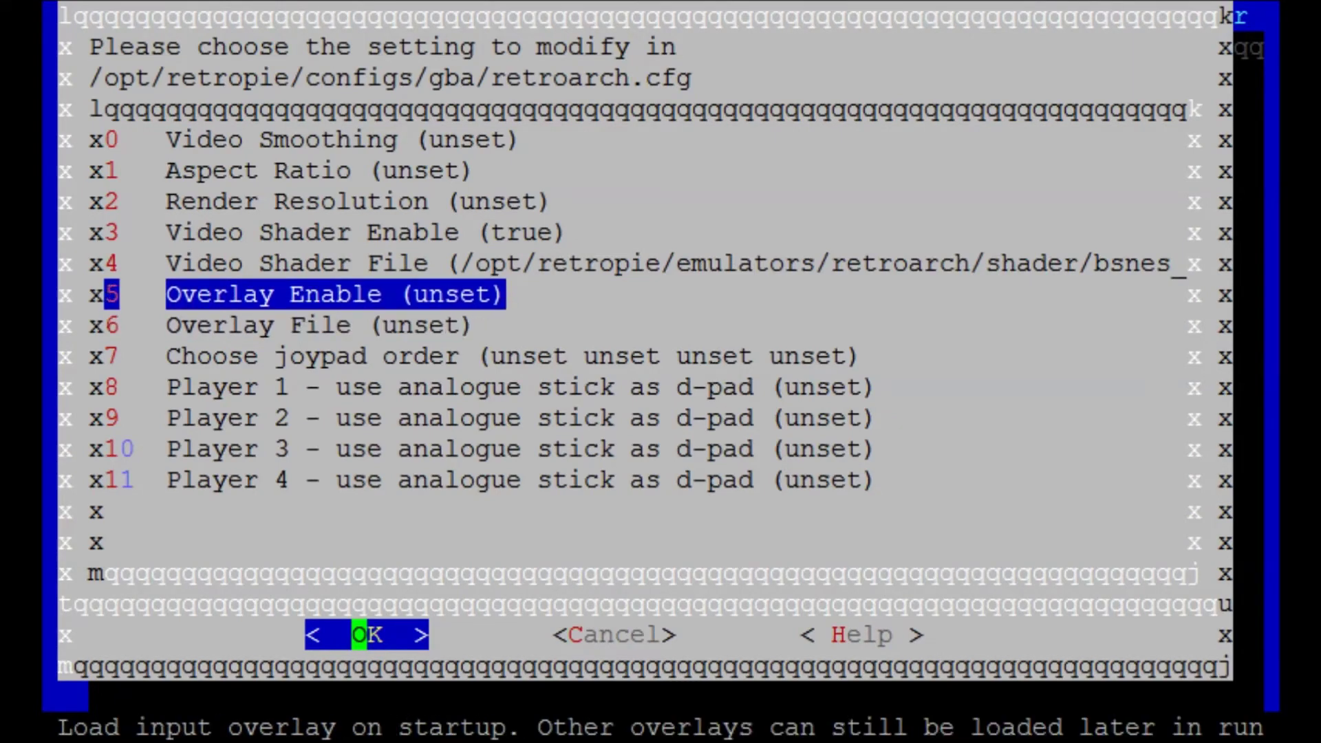
key("Down")
key("Up")
key("Down")
key("Return")
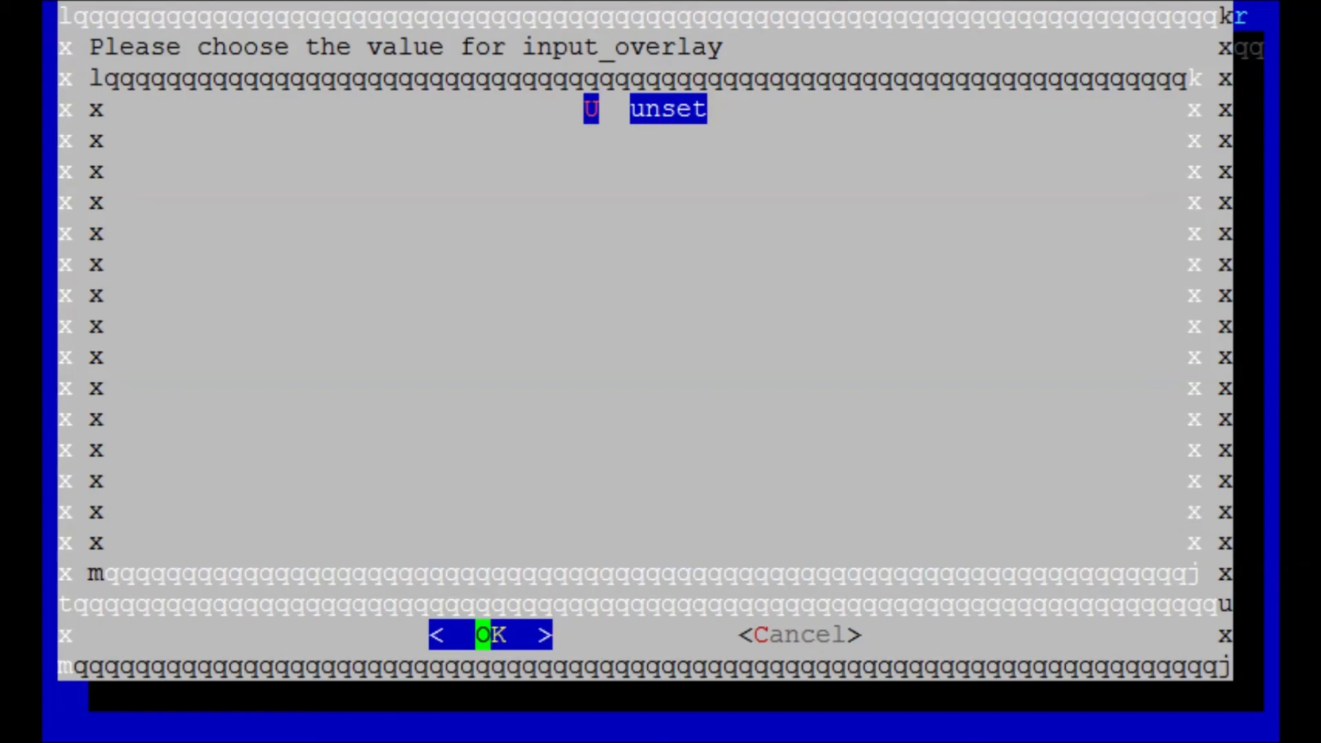
key("Tab")
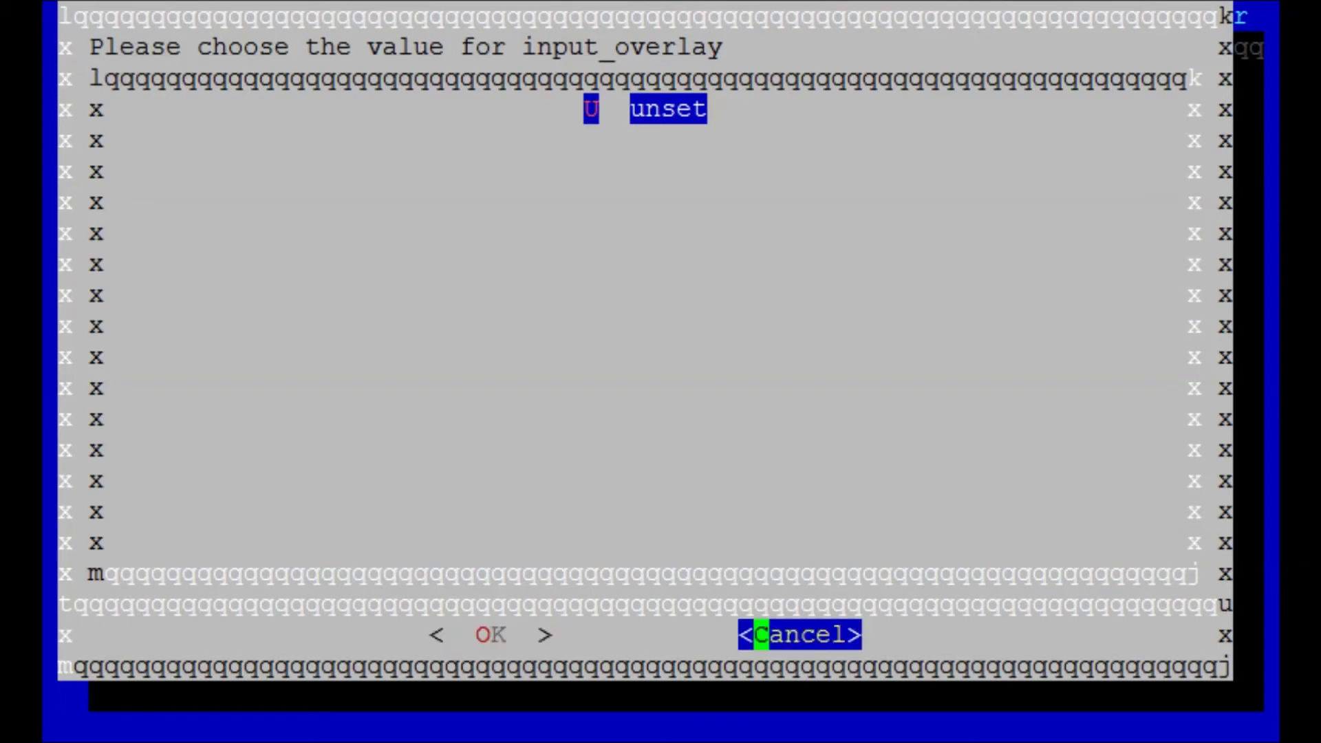
key("Return")
Leave the gba settings and the configedit tool, and open Manage packages from the main setup screen.
key("Right")
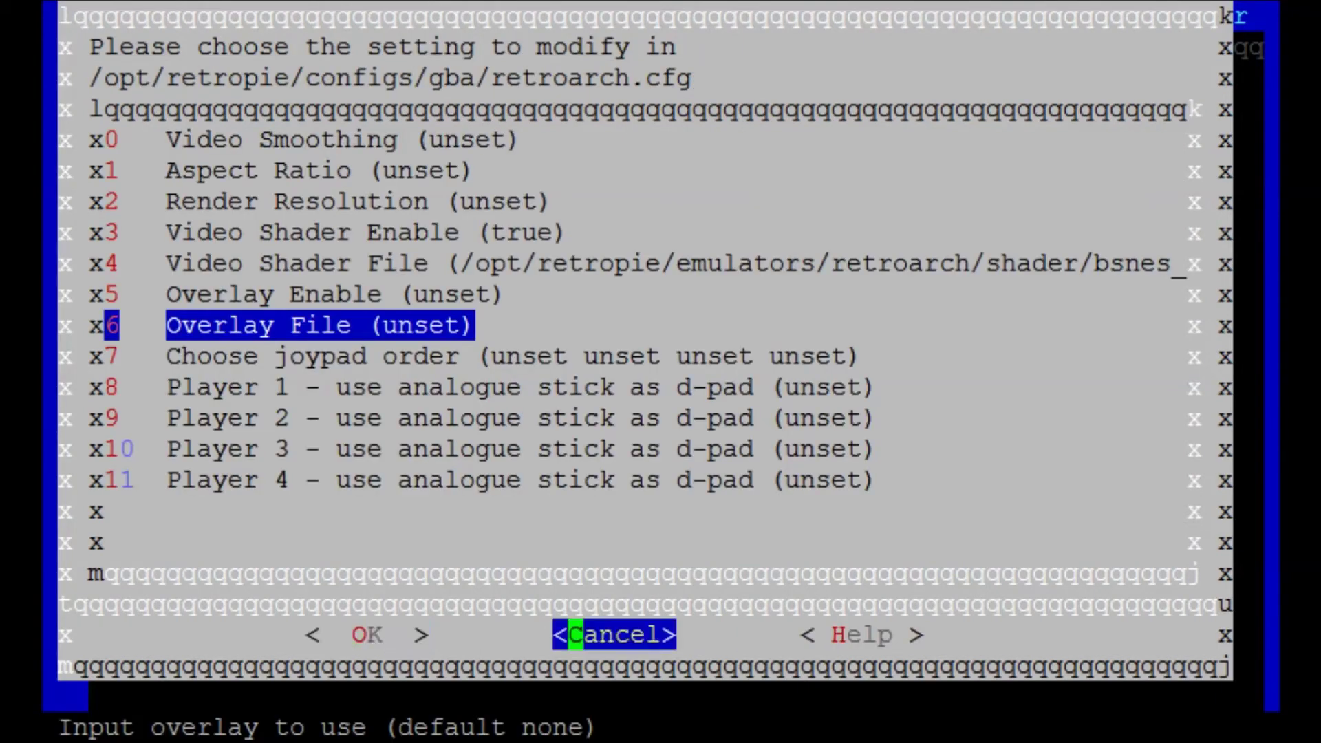
key("Return")
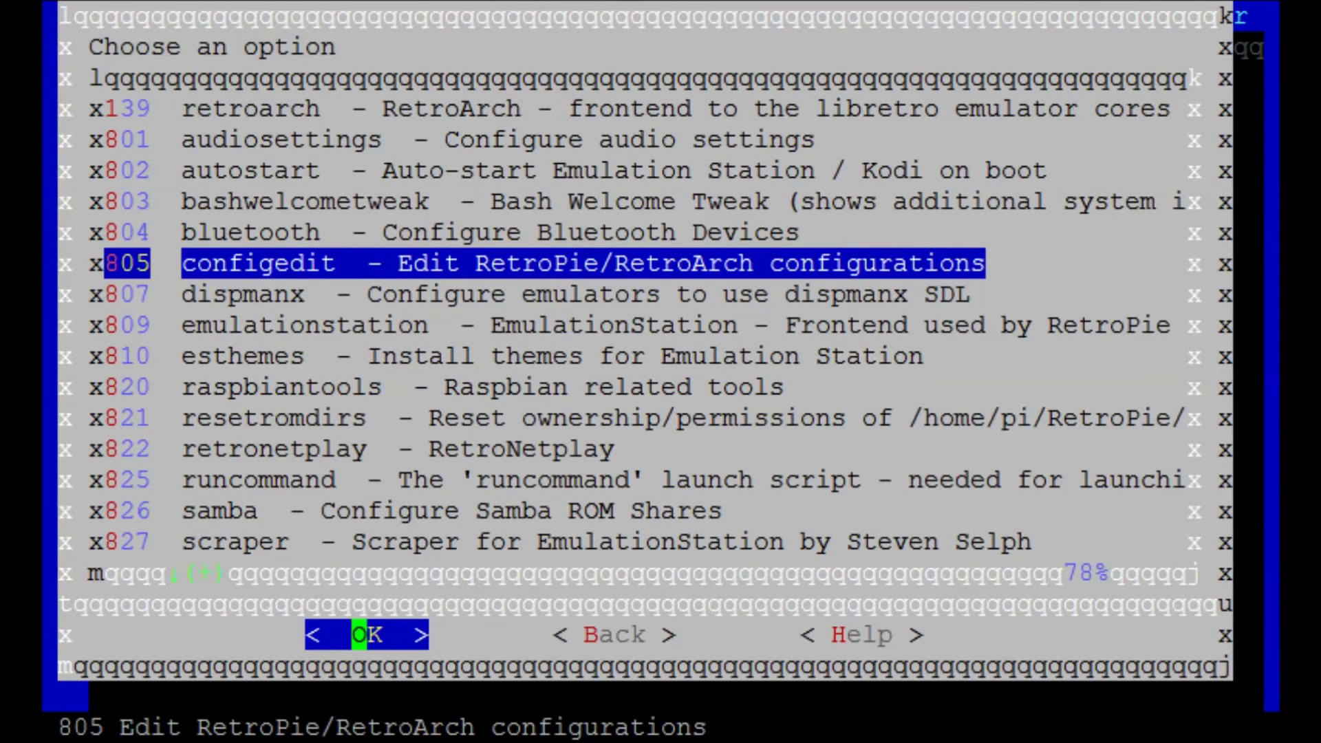
key("Right")
key("Return")
key("Up")
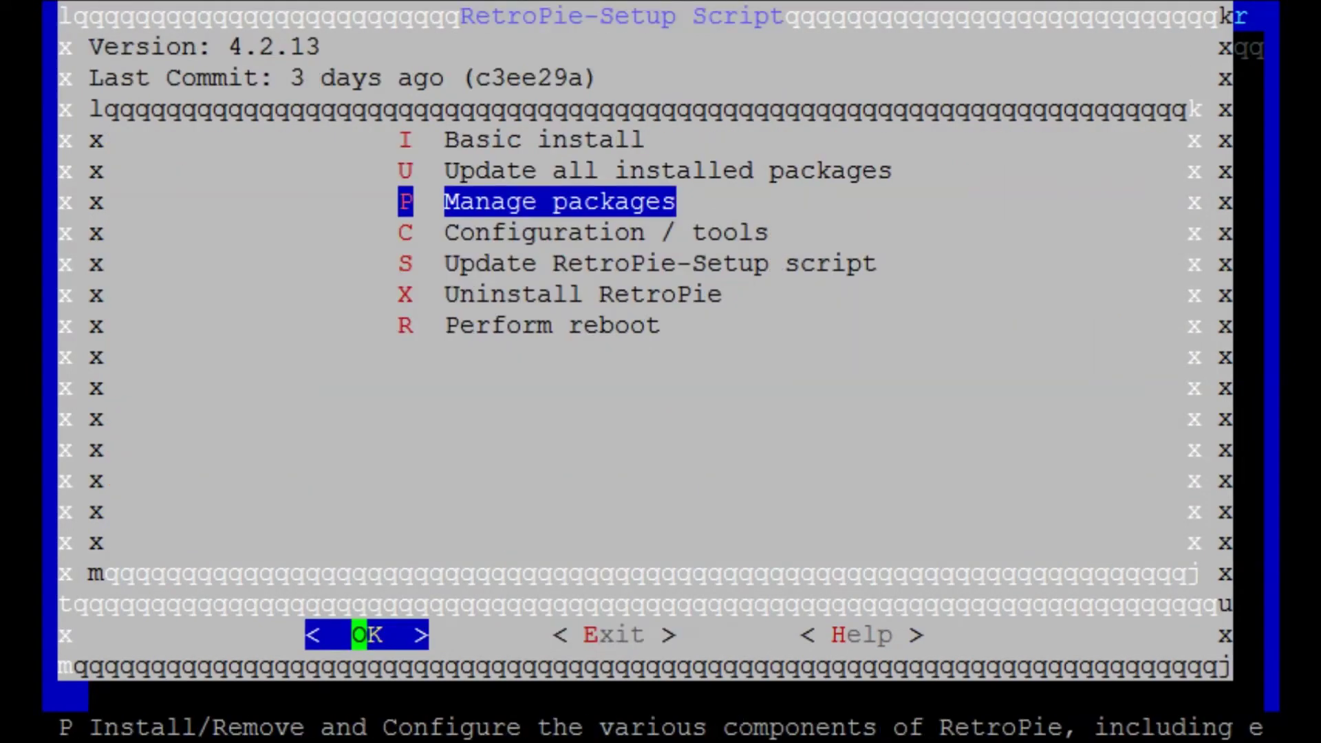
key("Return")
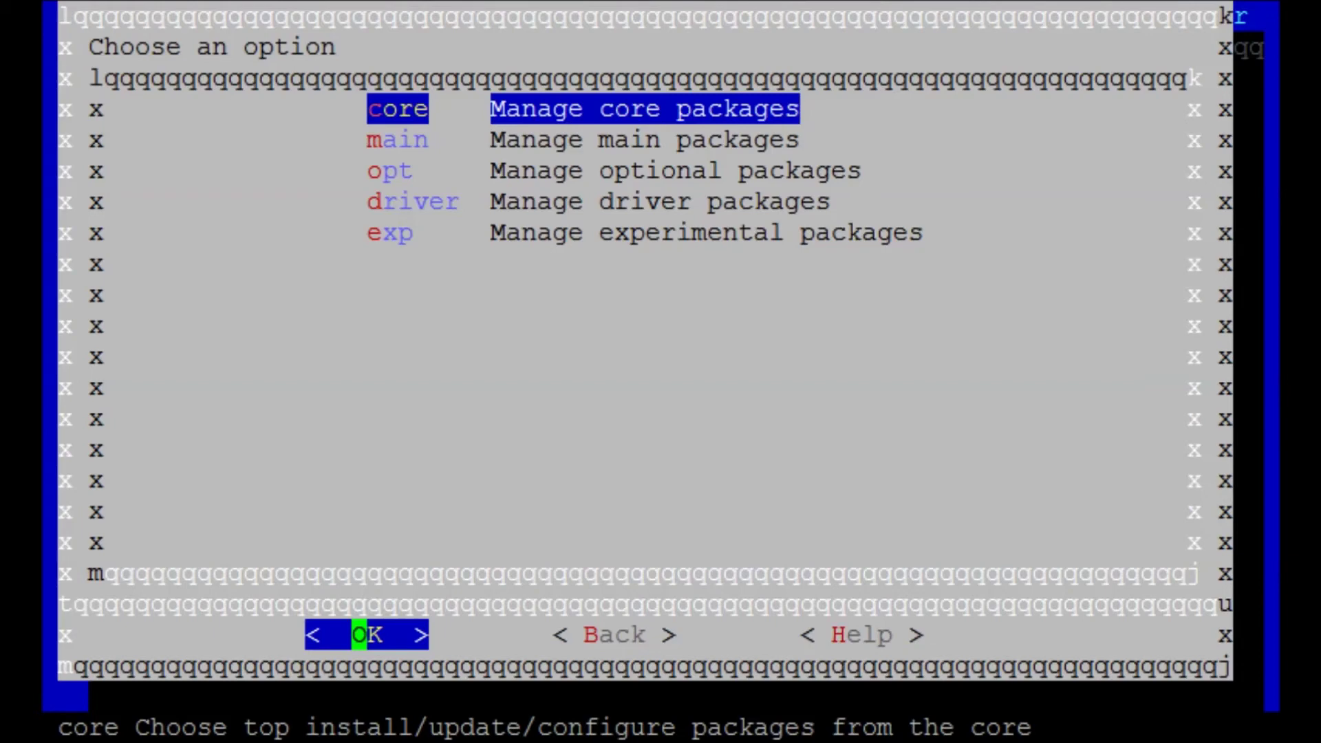
Open the Configuration / Options of the retroarch core package.
key("Return")
key("Down")
key("Down")
key("Down")
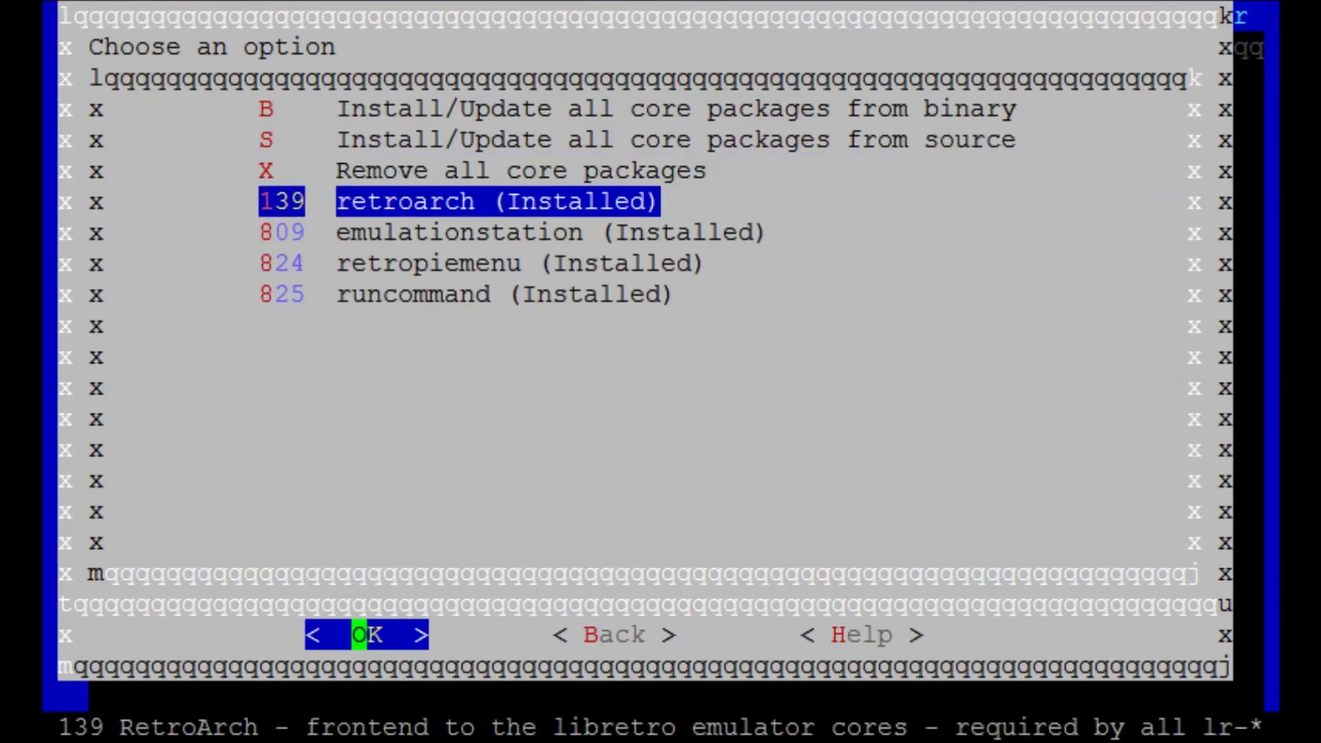
key("Return")
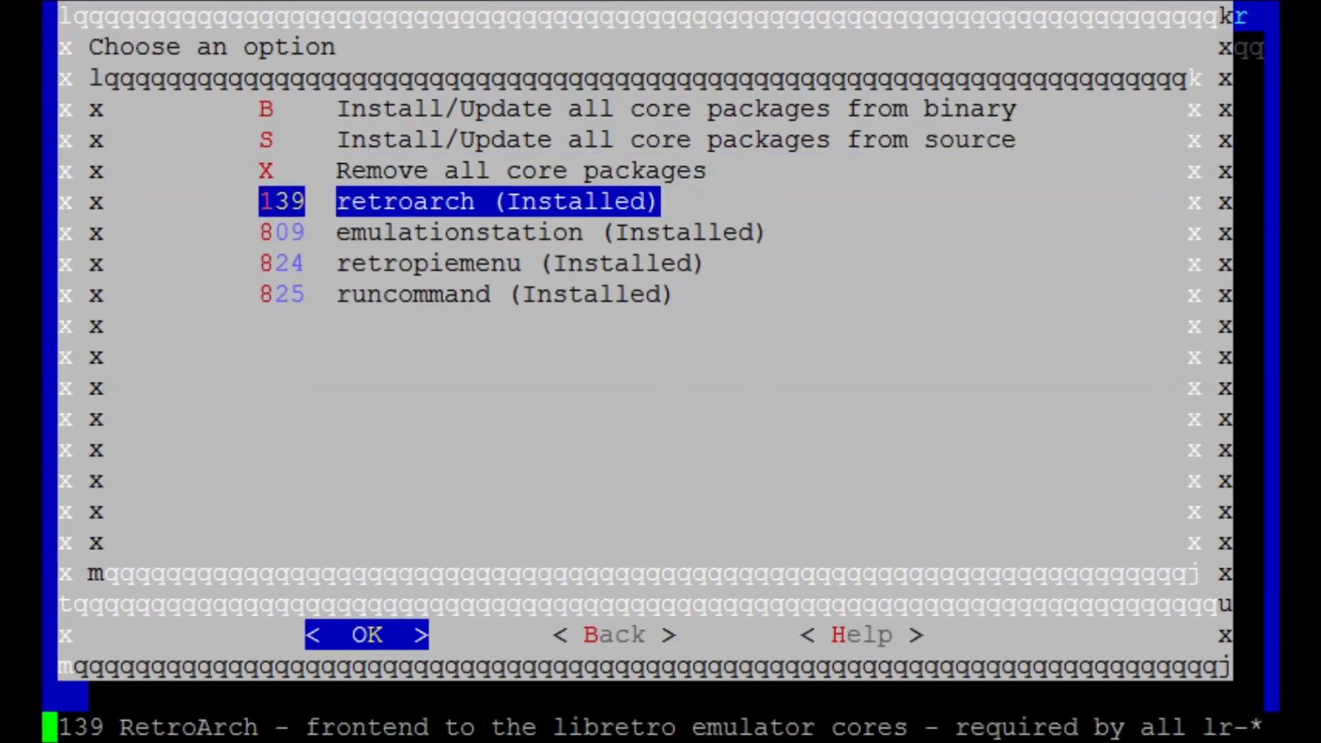
key("Down")
key("Down")
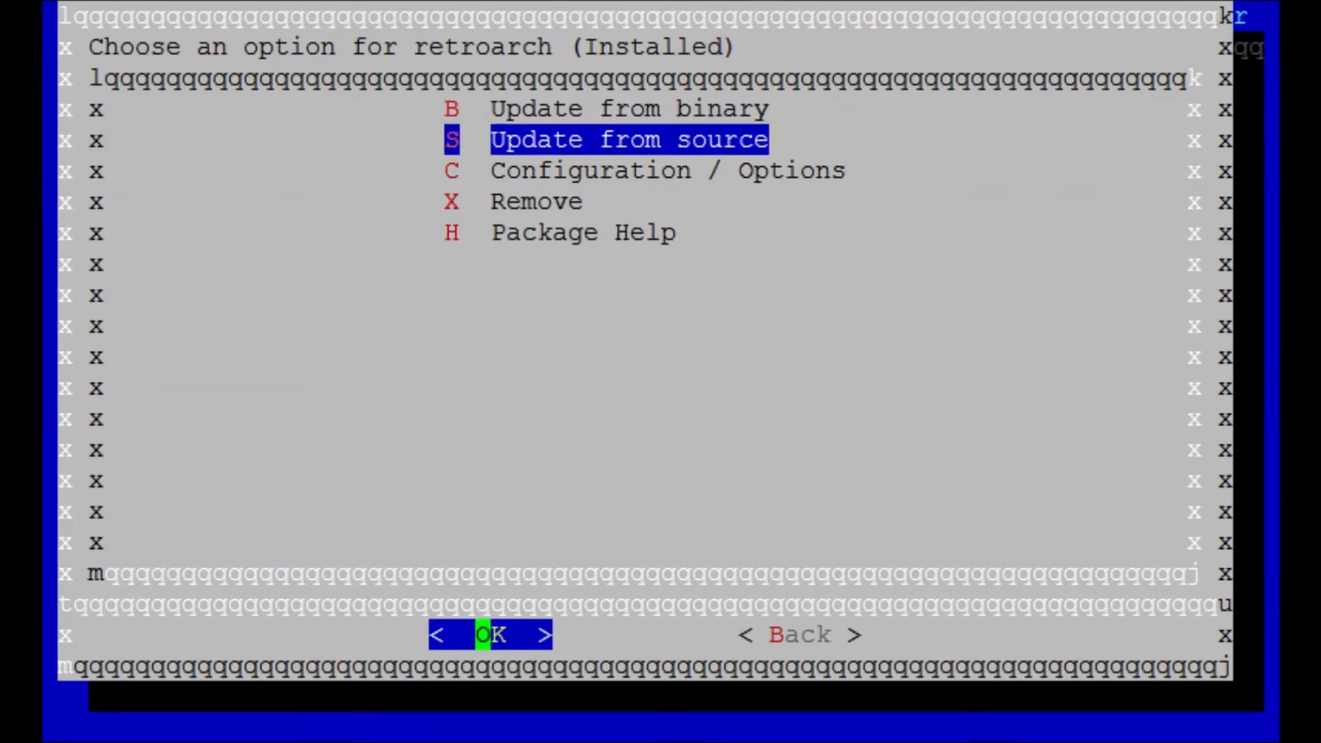
key("Return")
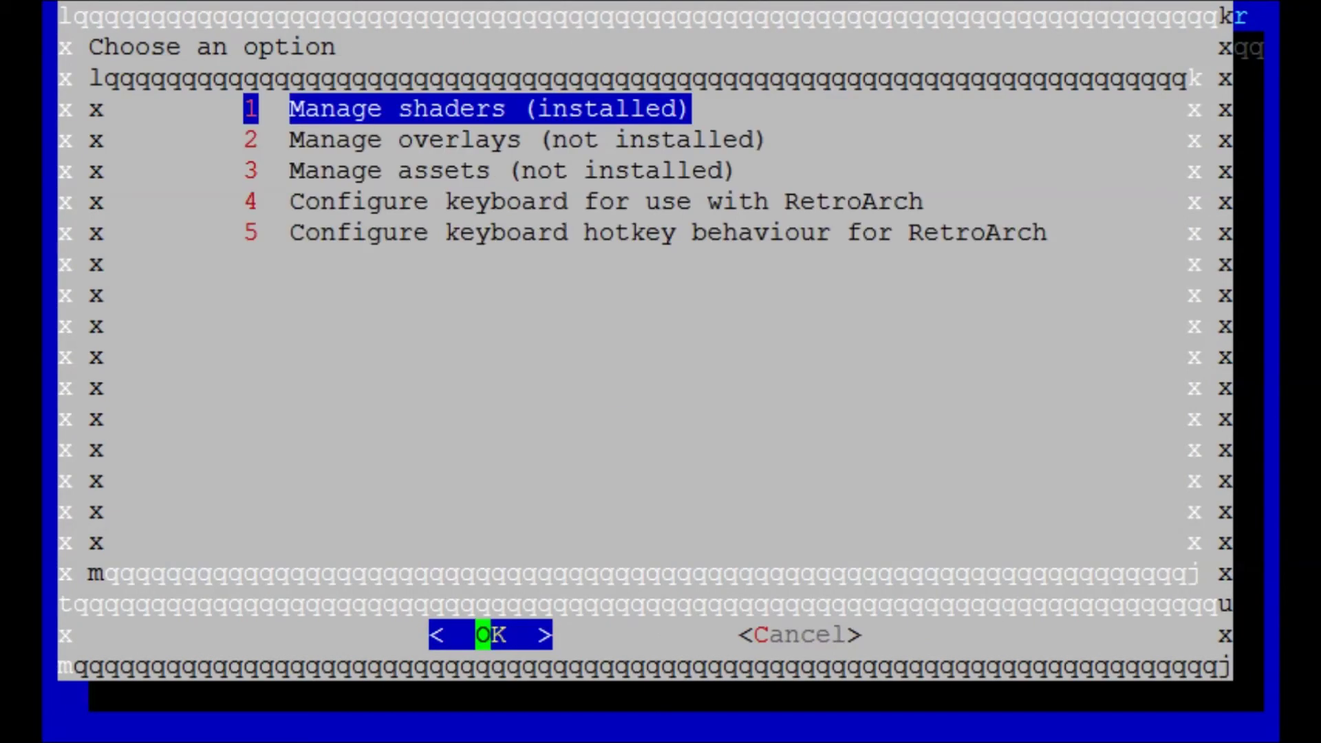
Examine the install and uninstall choices under Manage overlays, and cancel without installing anything.
key("Down")
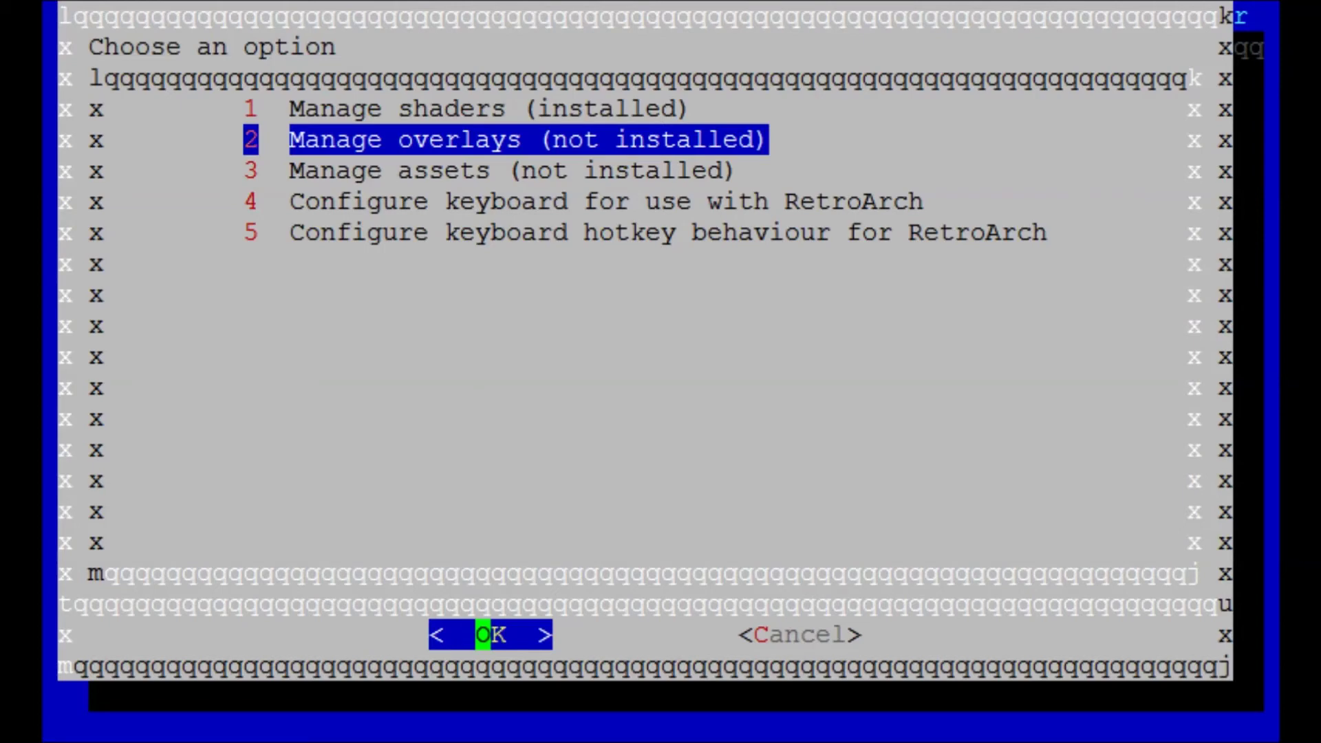
key("Return")
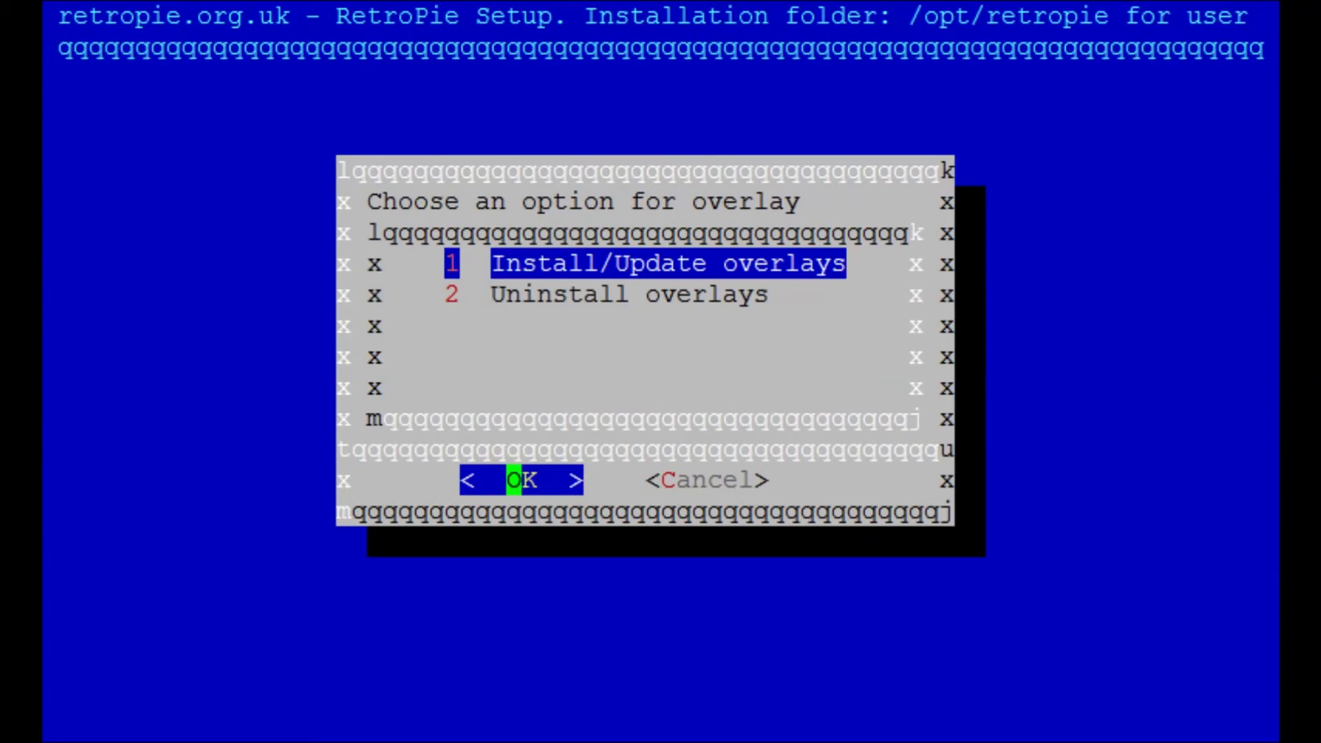
key("Tab")
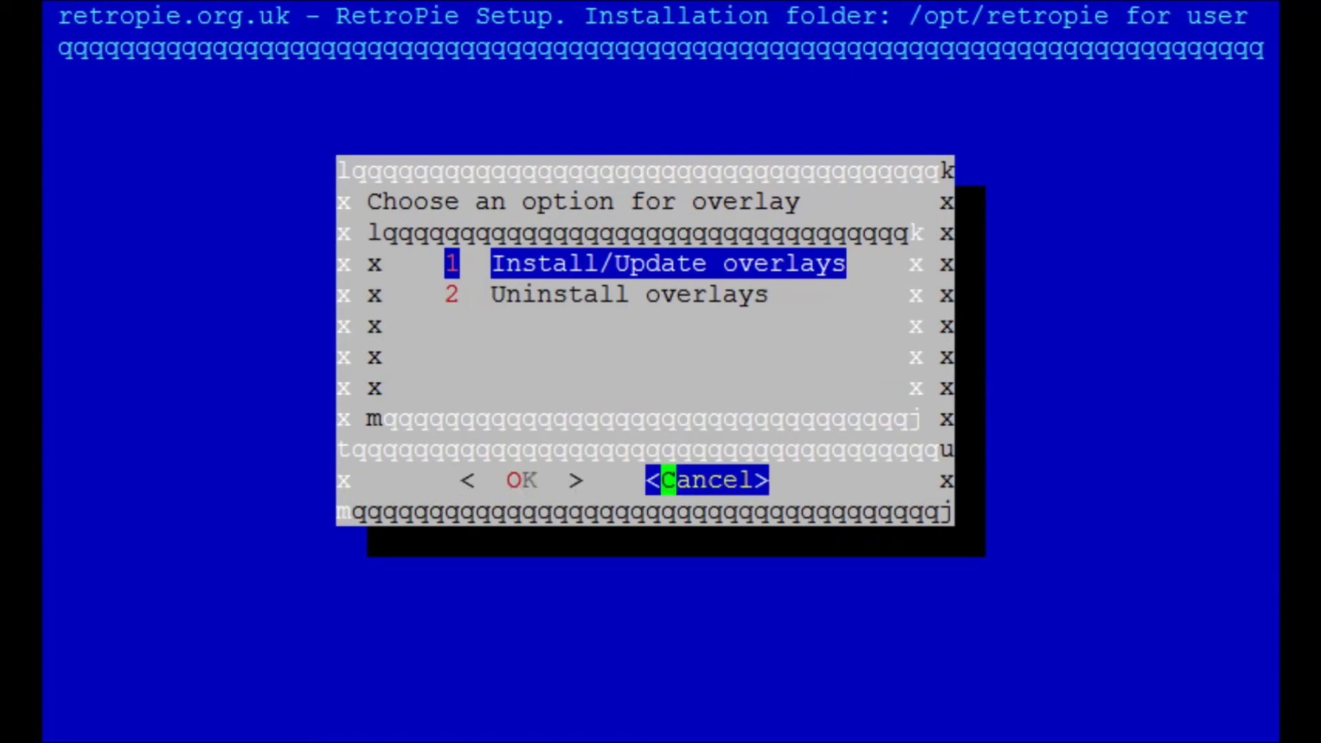
key("Return")
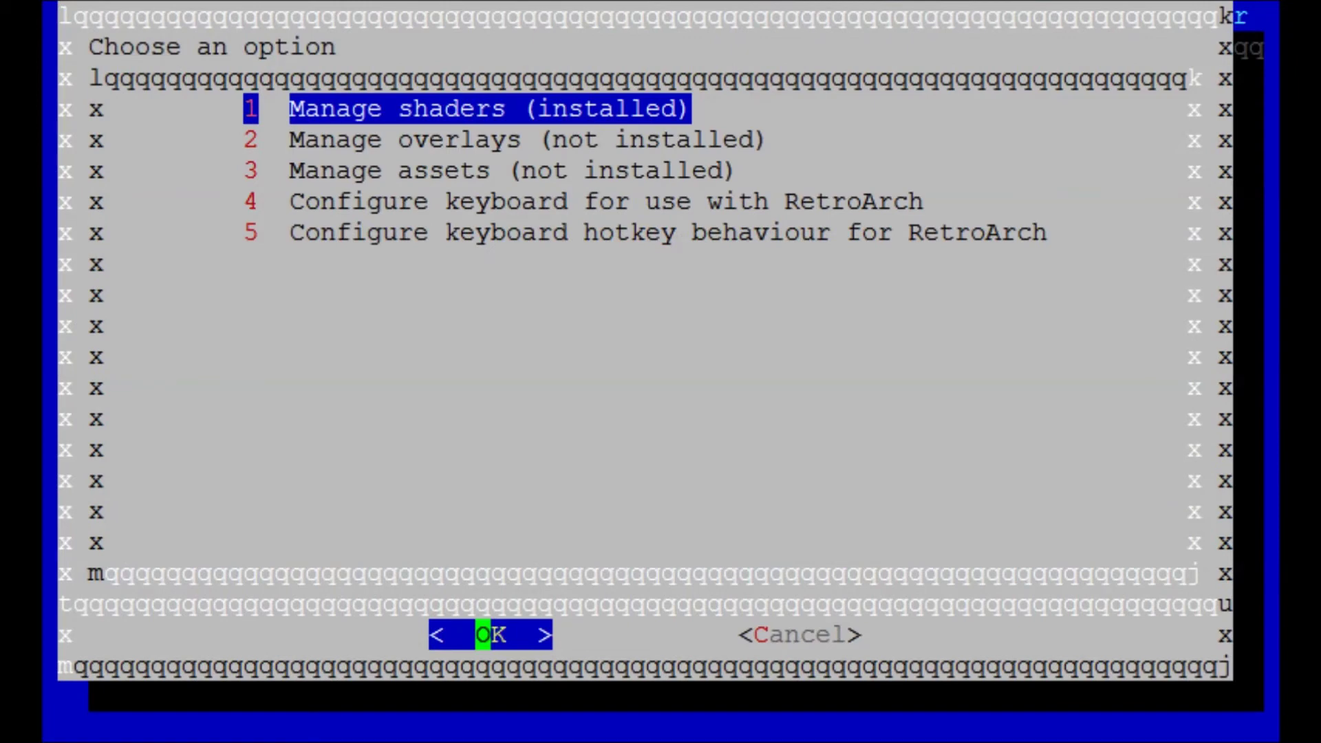
Back out of the retroarch package options and the core package list to the main setup screen.
key("Down")
key("Down")
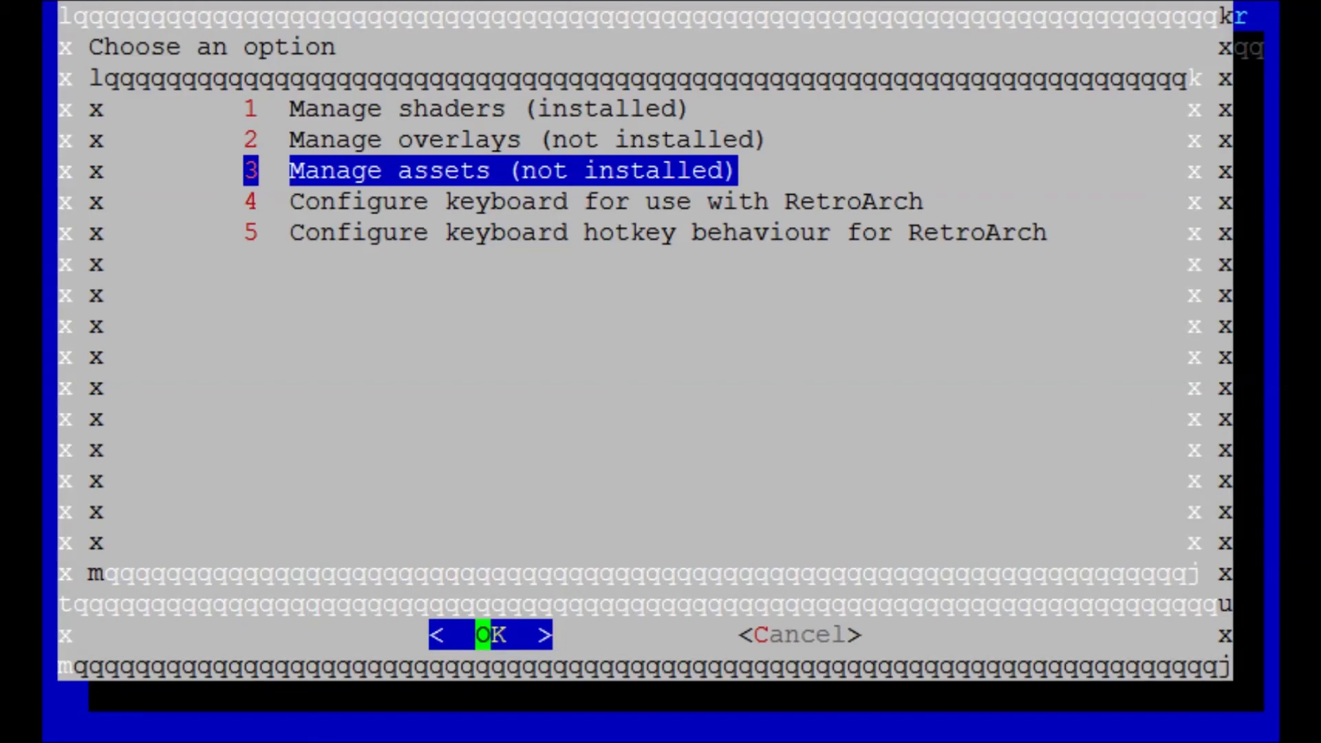
key("Right")
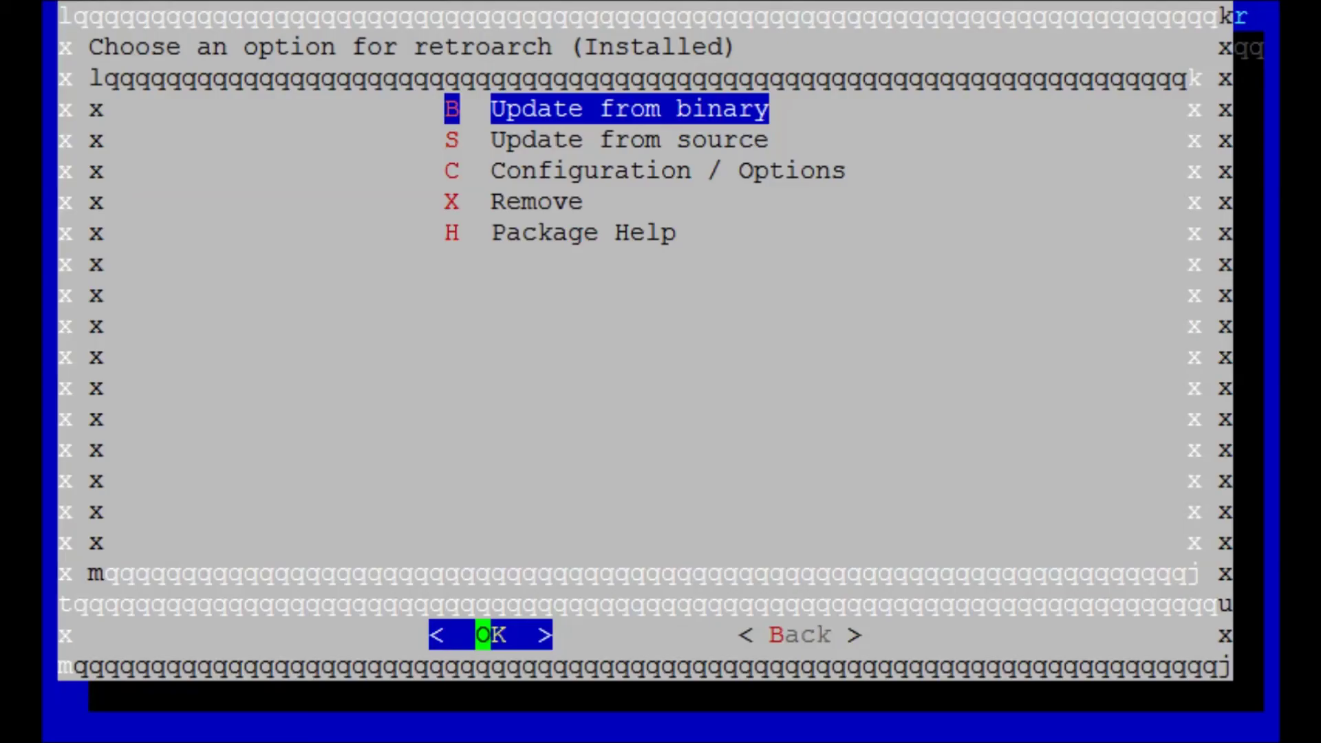
key("Down")
key("Down")
key("Right")
key("Return")
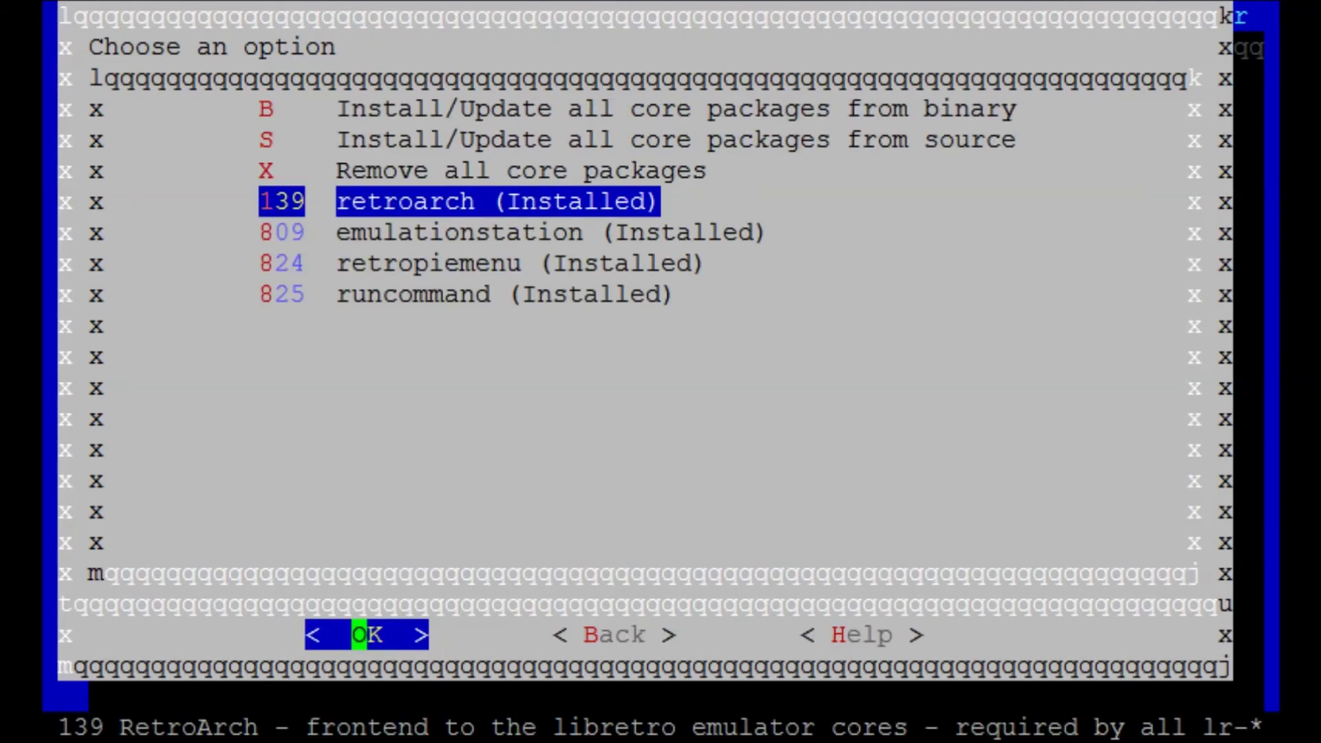
key("Right")
key("Return")
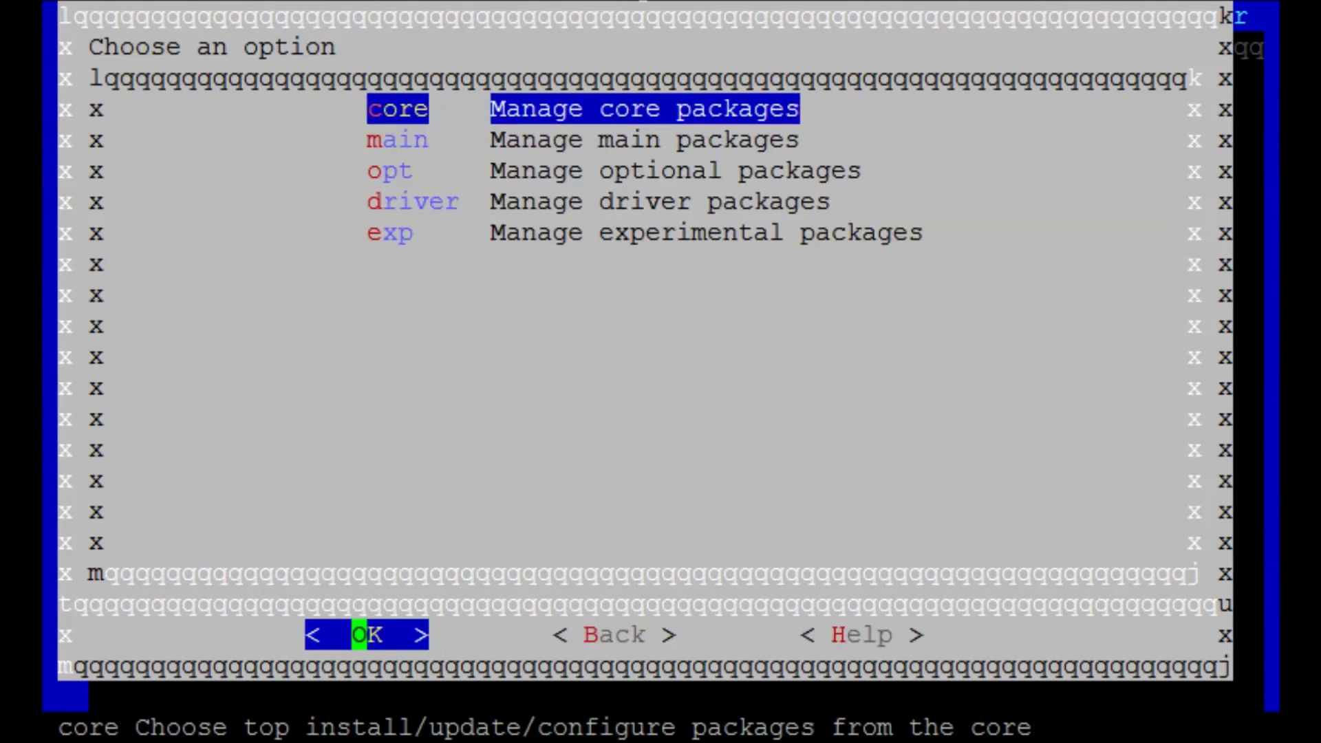
key("Right")
key("Return")
Open the Advanced Configuration of the configedit tool from Configuration / tools.
key("Down")
key("Return")
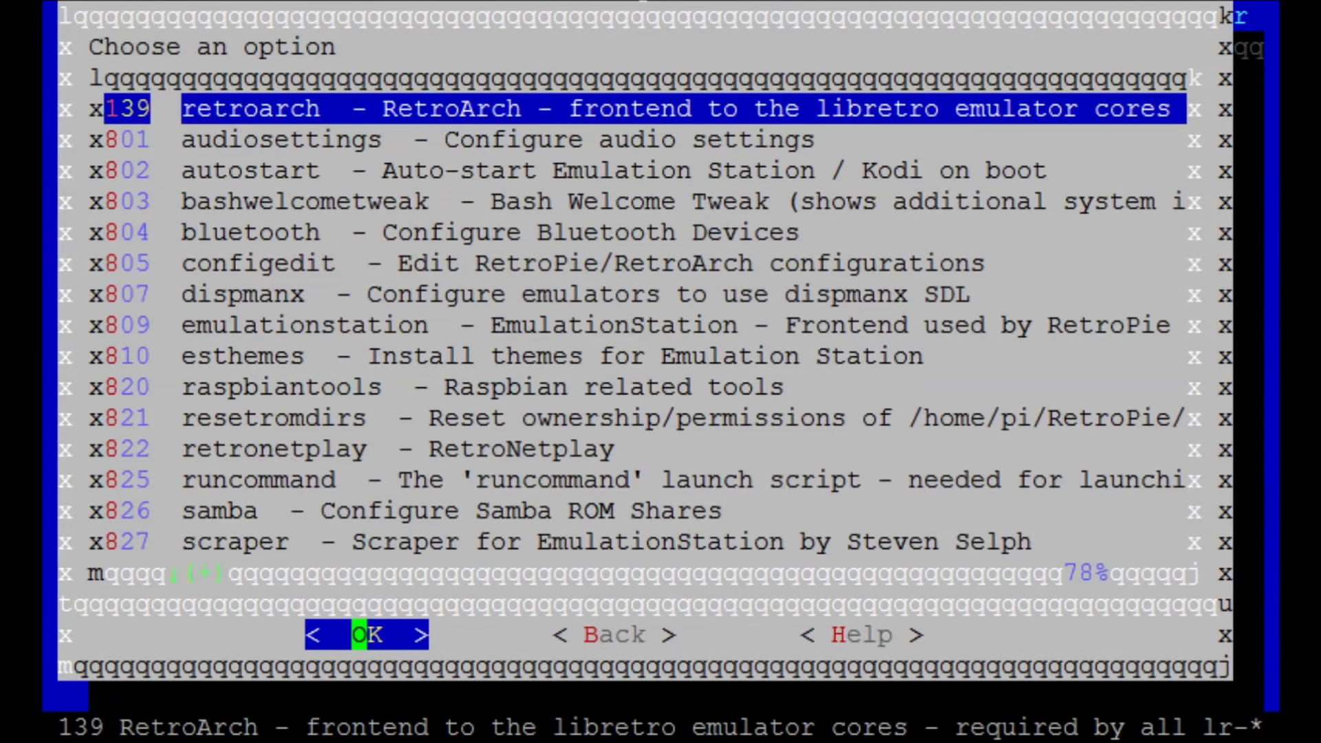
key("Down")
key("Down")
key("Down")
key("Down")
key("Down")
key("Return")
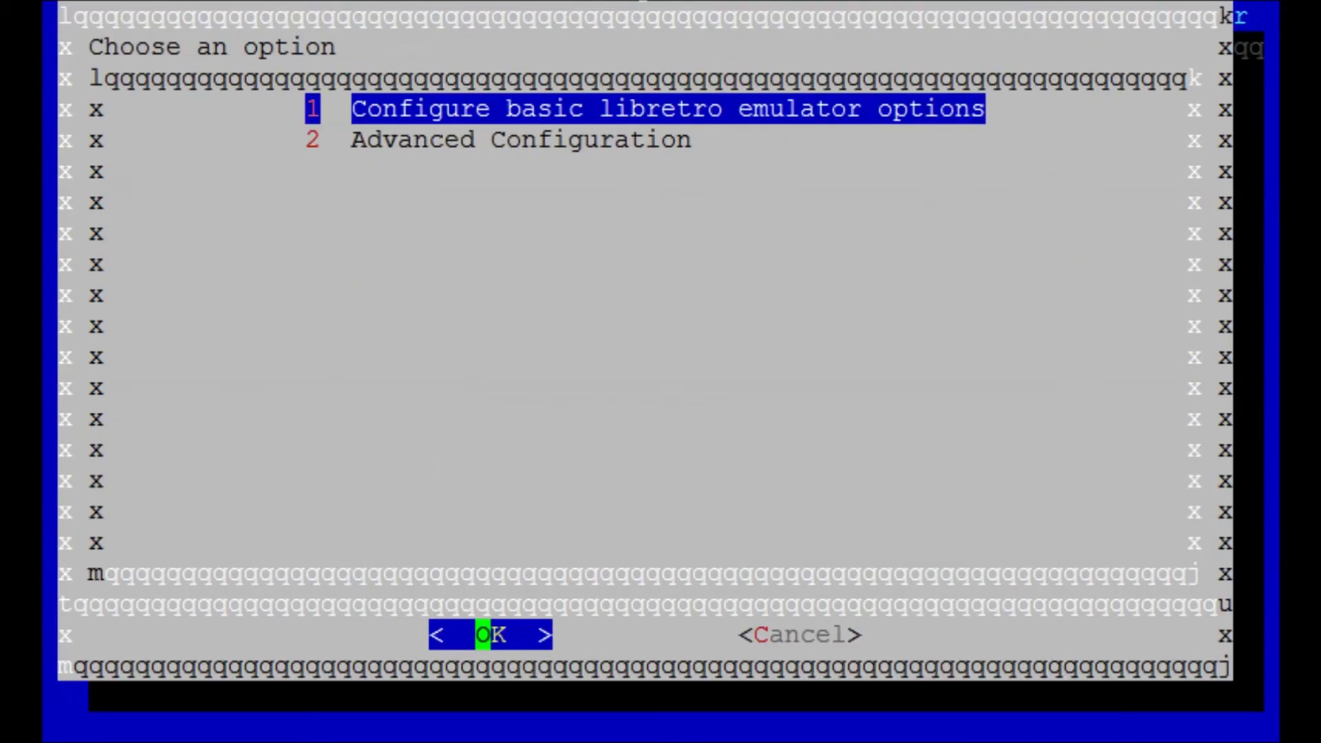
key("Down")
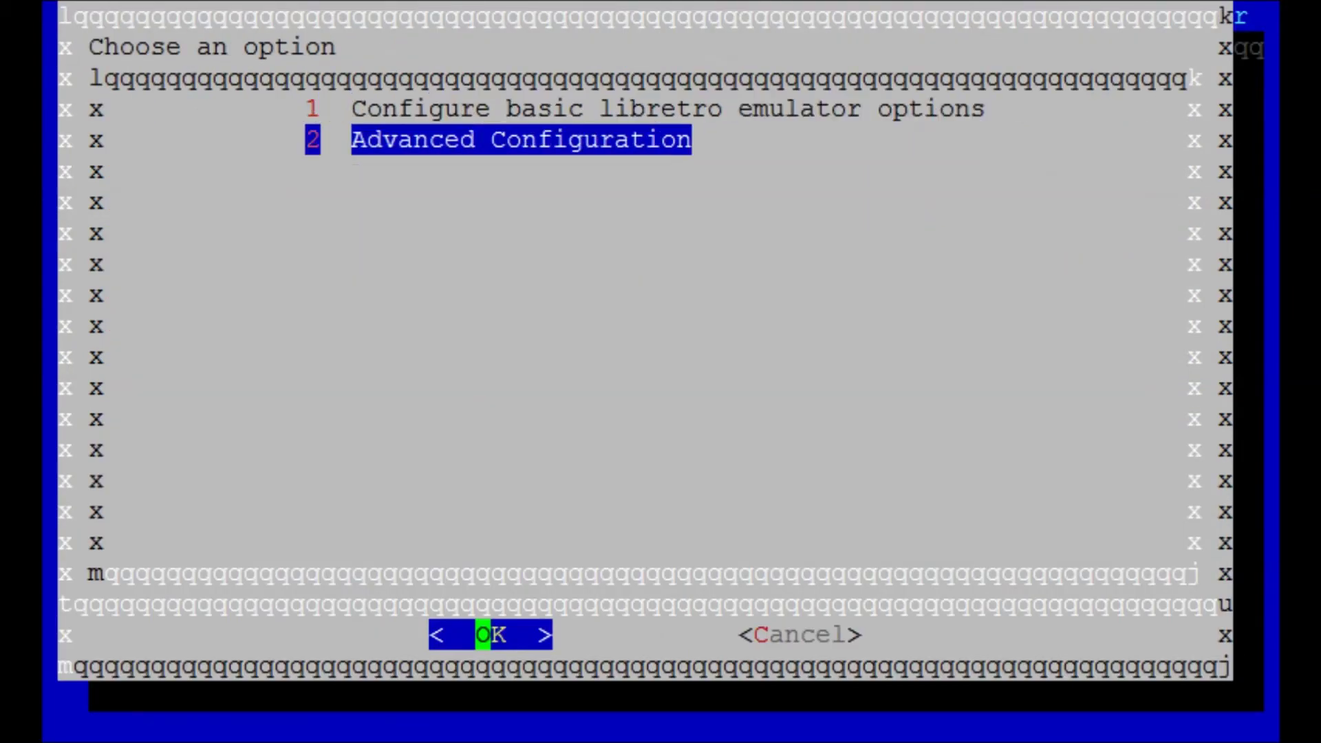
key("Return")
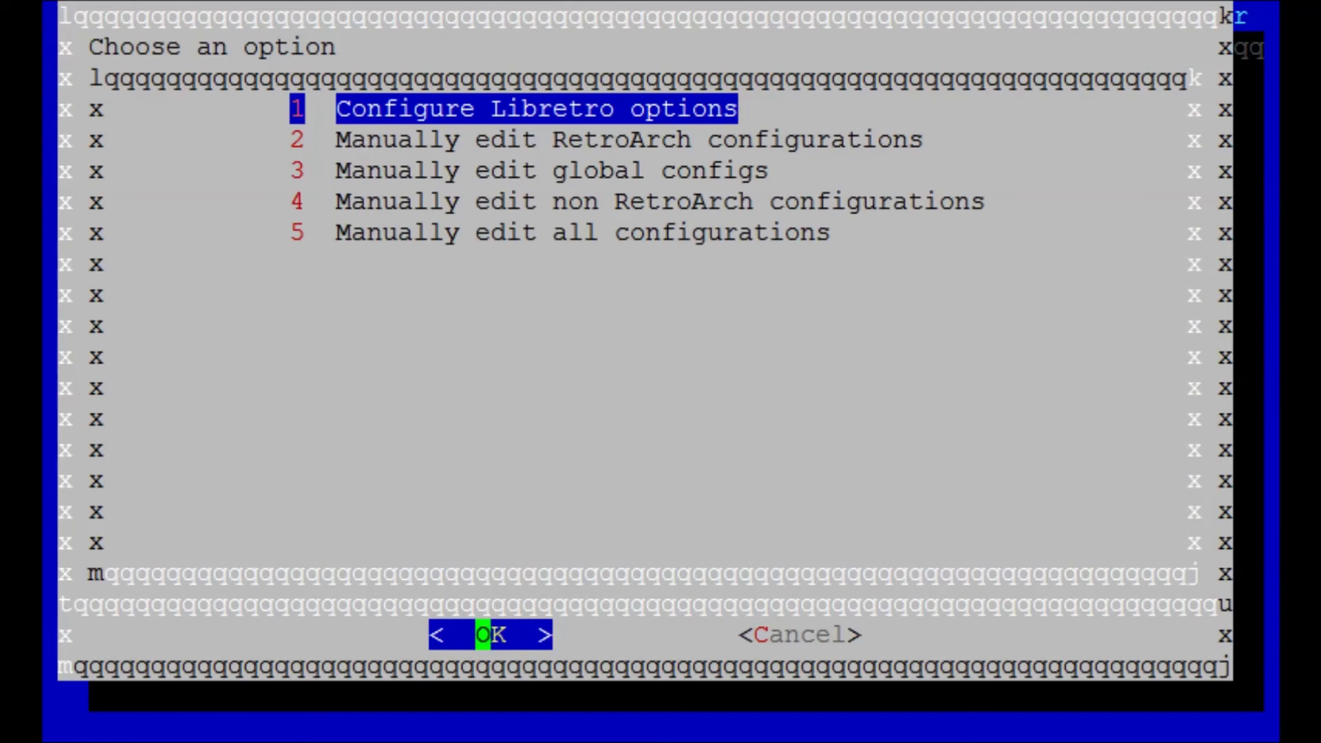
Look over the advanced choices, from Configure Libretro options down to Manually edit all configurations.
key("Down")
key("Down")
key("Down")
key("Down")
key("Up")
key("Up")
key("Up")
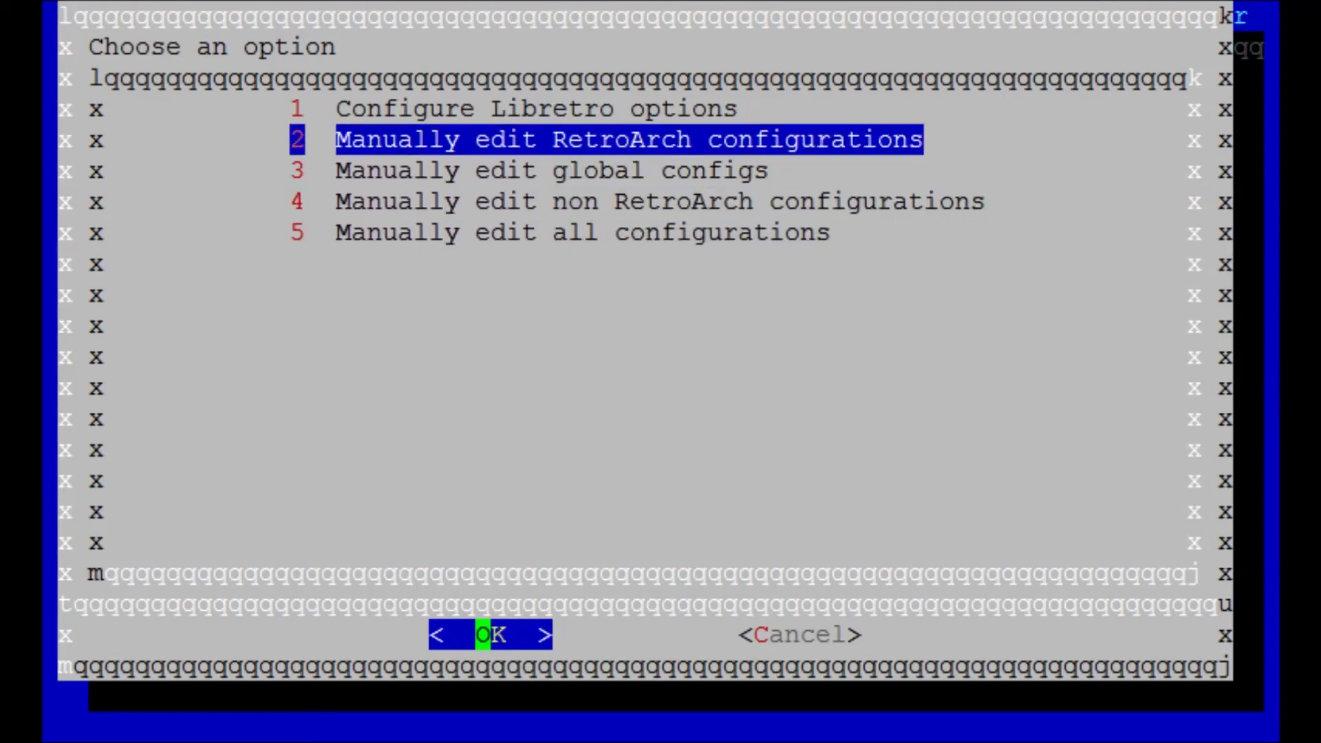
key("Down")
key("Down")
key("Down")
key("Up")
key("Up")
key("Up")
key("Down")
key("Down")
key("Down")
key("Up")
key("Up")
key("Up")
Open Configure Libretro options and look through the retroarch.cfg files offered for all systems and for each platform.
key("Up")
key("Return")
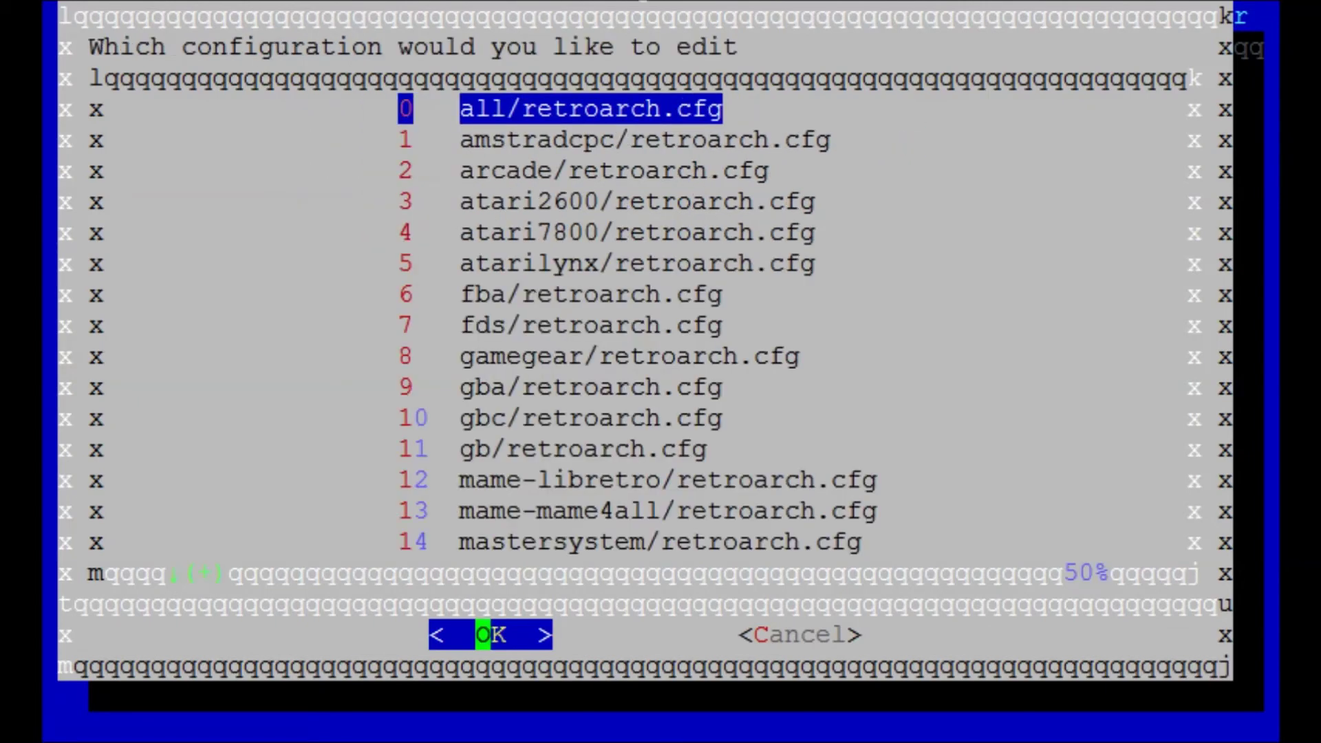
key("Down")
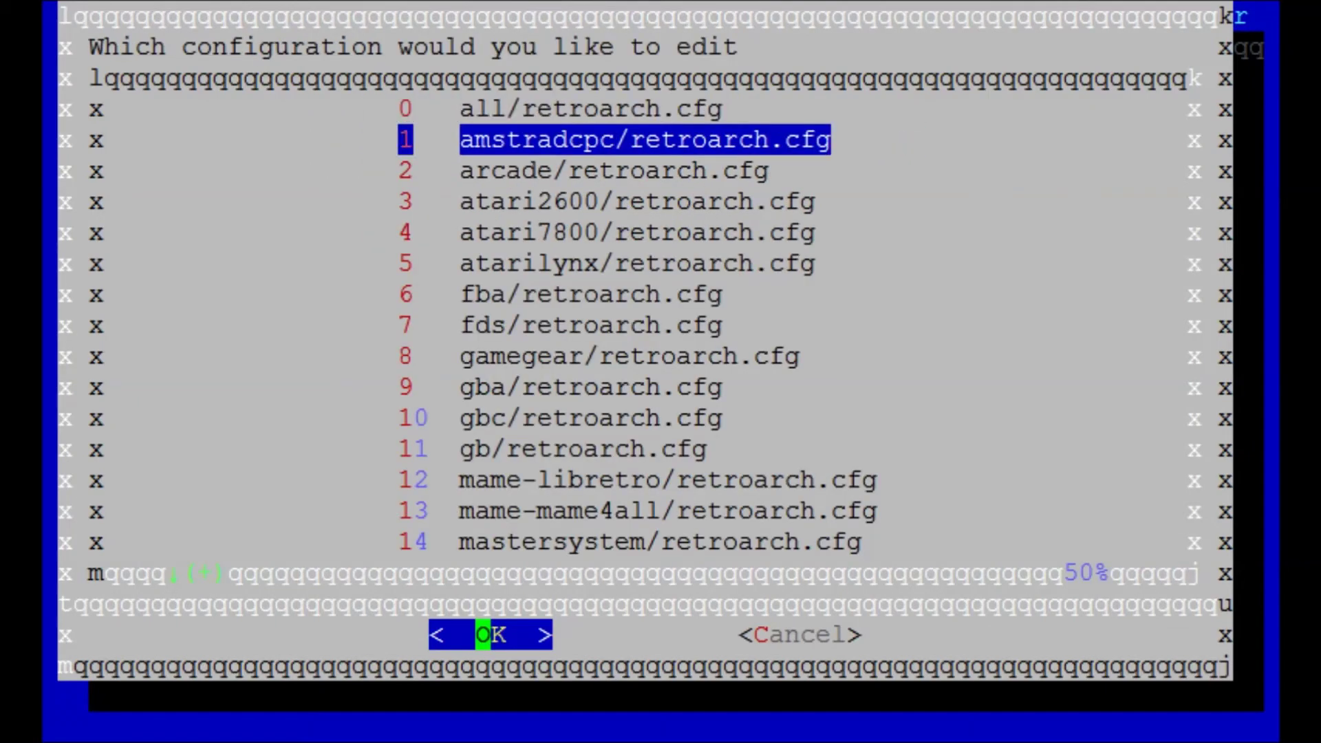
key("Up")
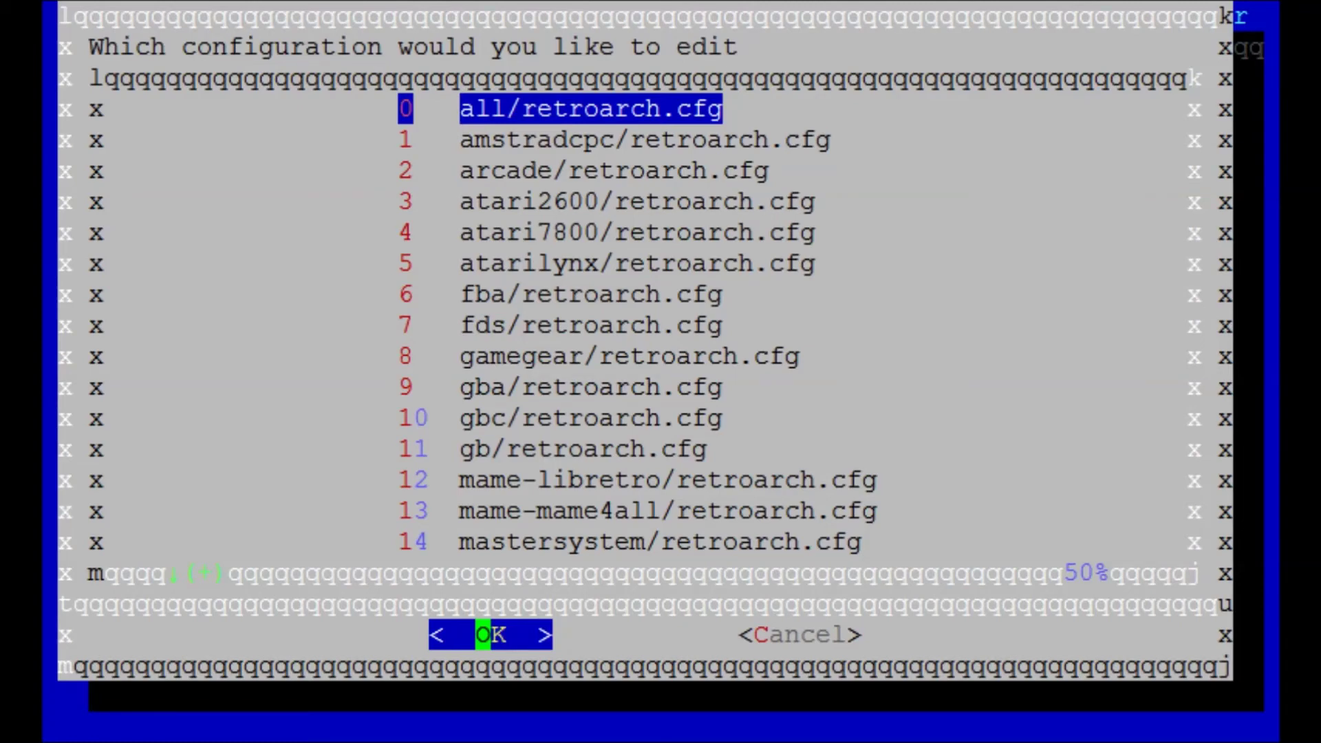
key("Down")
key("Down")
key("Down")
key("Down")
key("Down")
key("Down")
key("Down")
key("Down")
key("Down")
key("Down")
key("Down")
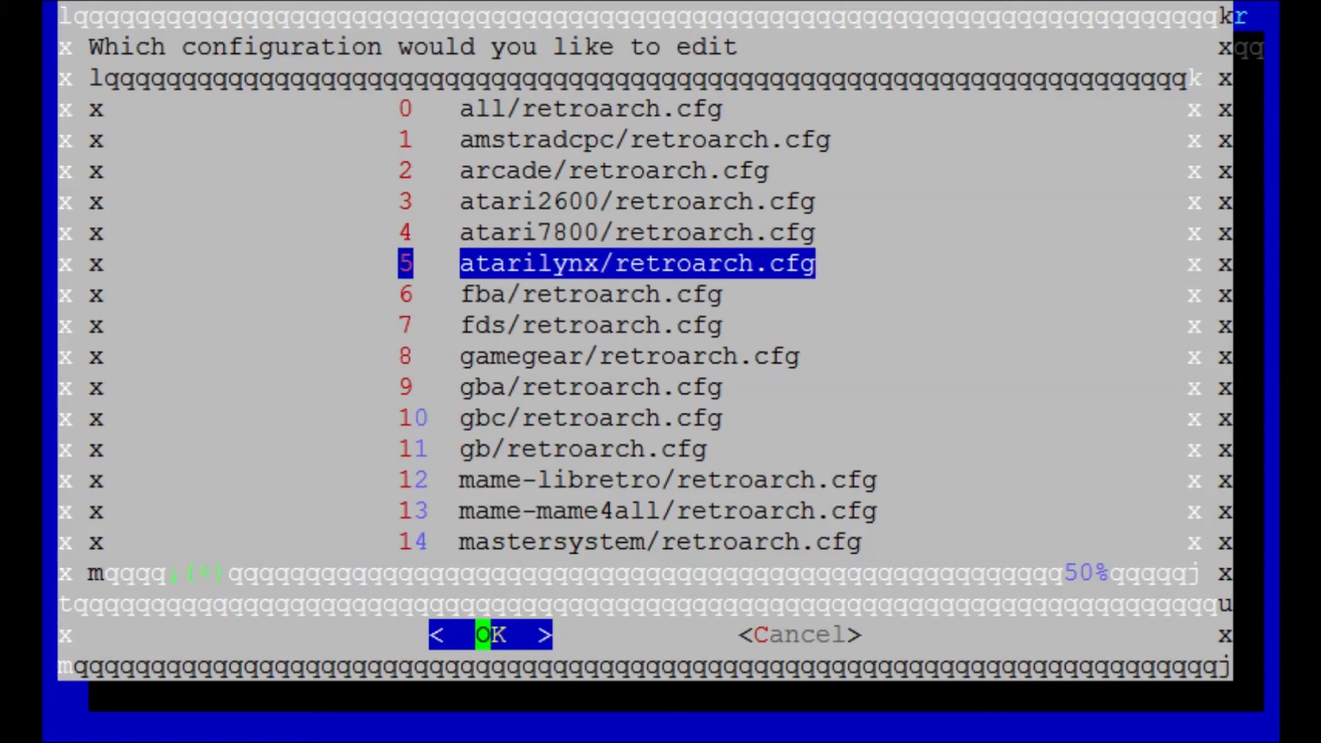
key("Down")
key("Down")
key("Down")
key("Down")
key("Down")
key("Down")
key("Down")
key("Down")
key("Down")
key("Down")
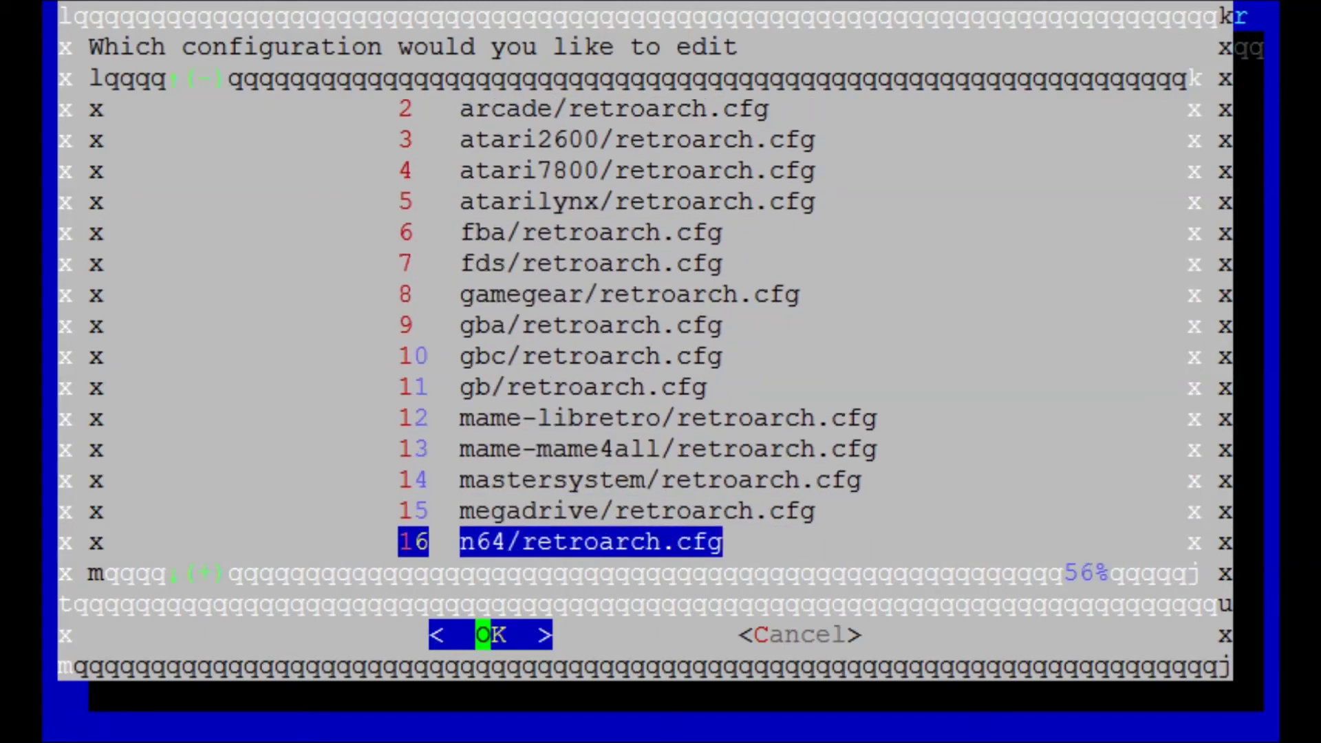
key("Down")
key("Down")
key("Down")
key("Down")
key("Down")
key("Down")
key("Down")
key("Down")
Open psx/retroarch.cfg to show its advanced Libretro settings.
key("Up")
key("Up")
key("Up")
key("Up")
key("Up")
key("Up")
key("Up")
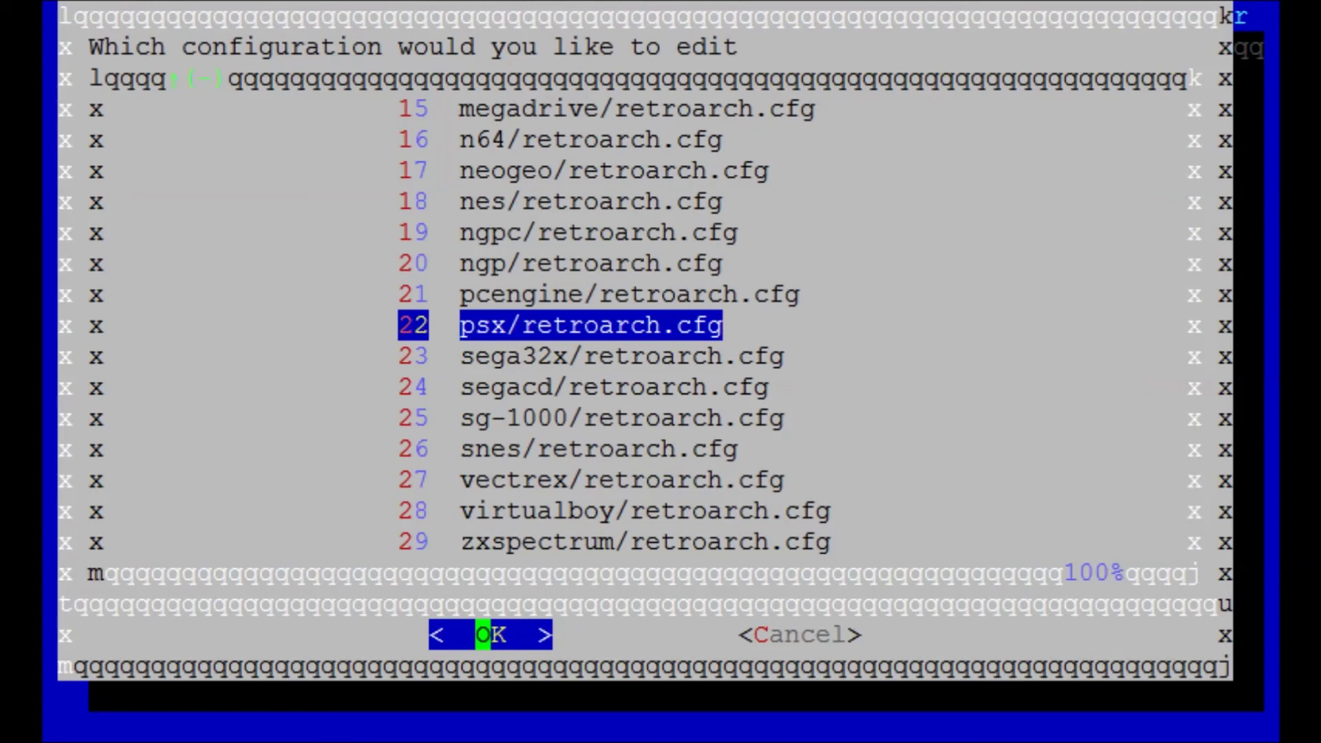
key("Return")
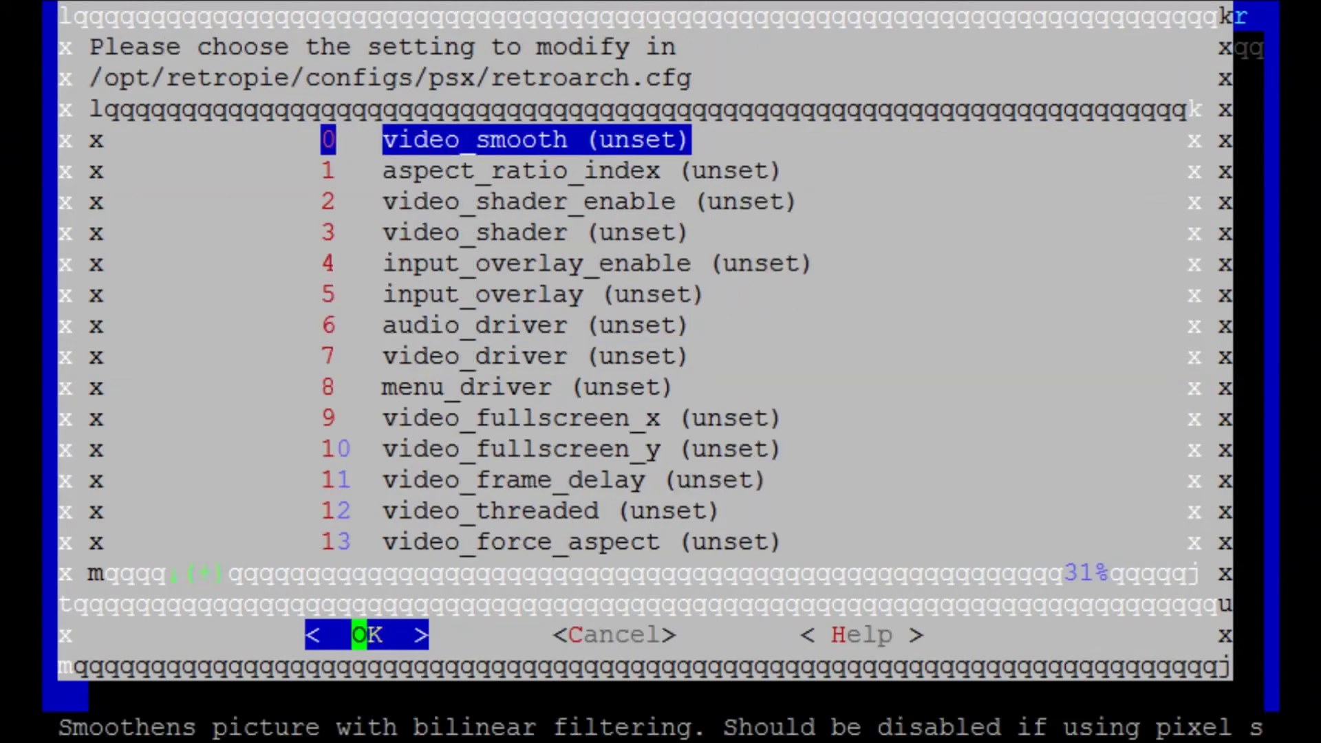
Look at the values offered for menu_driver in psx/retroarch.cfg and leave without choosing one.
key("Down")
key("Down")
key("Down")
key("Down")
key("Down")
key("Down")
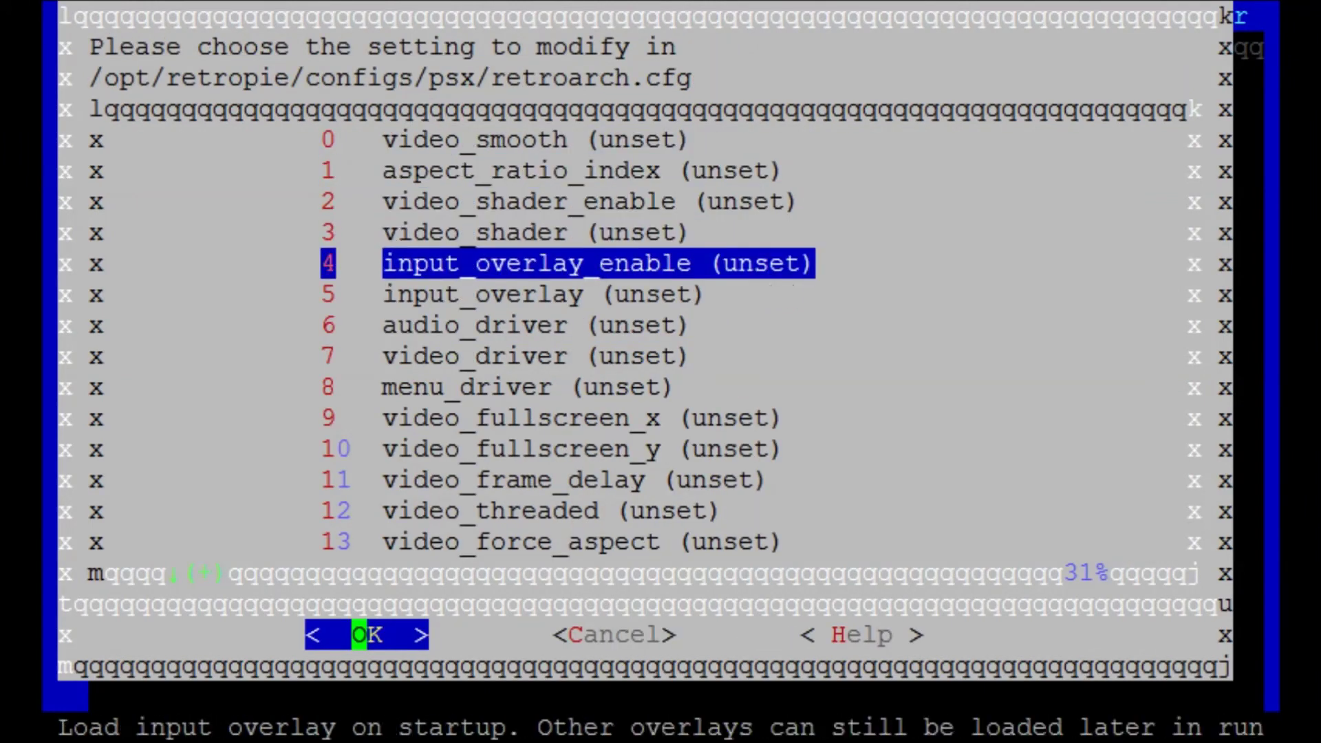
key("Down")
key("Down")
key("Down")
key("Up")
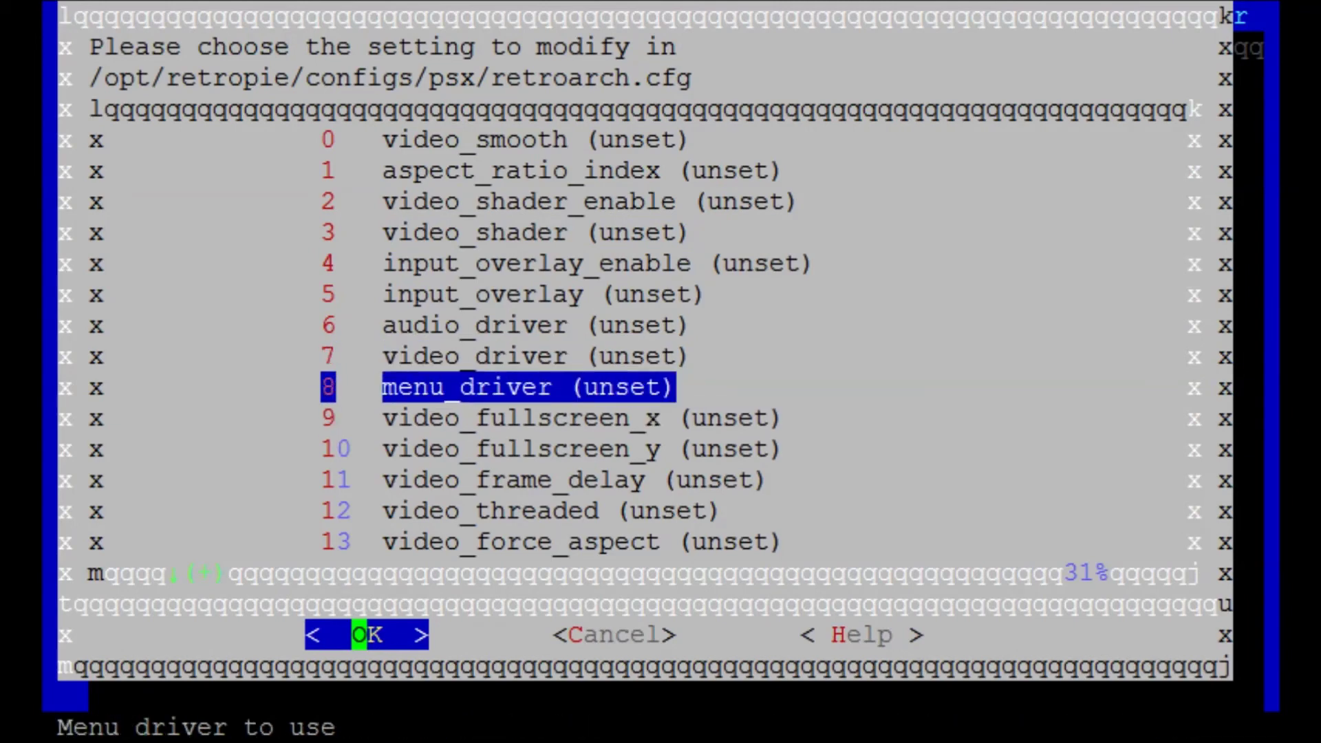
key("Return")
key("Down")
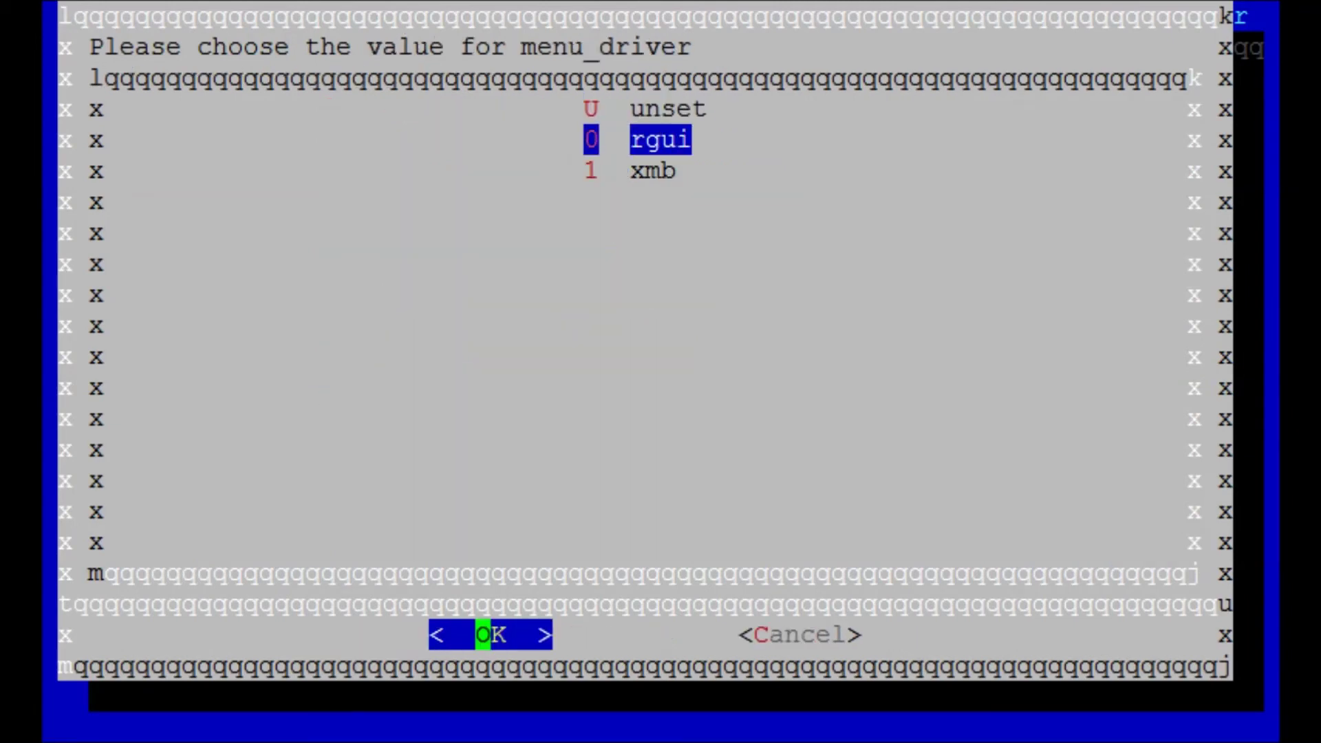
key("Down")
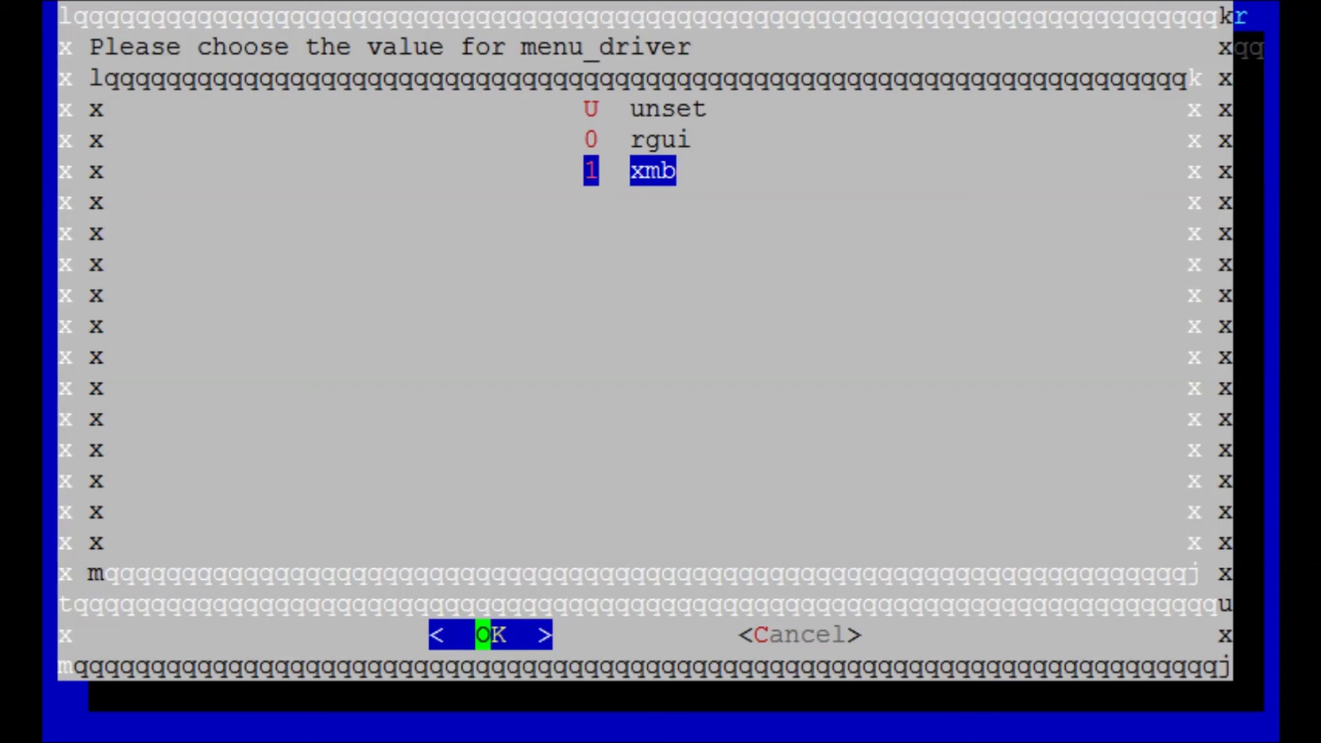
key("Tab")
key("Return")
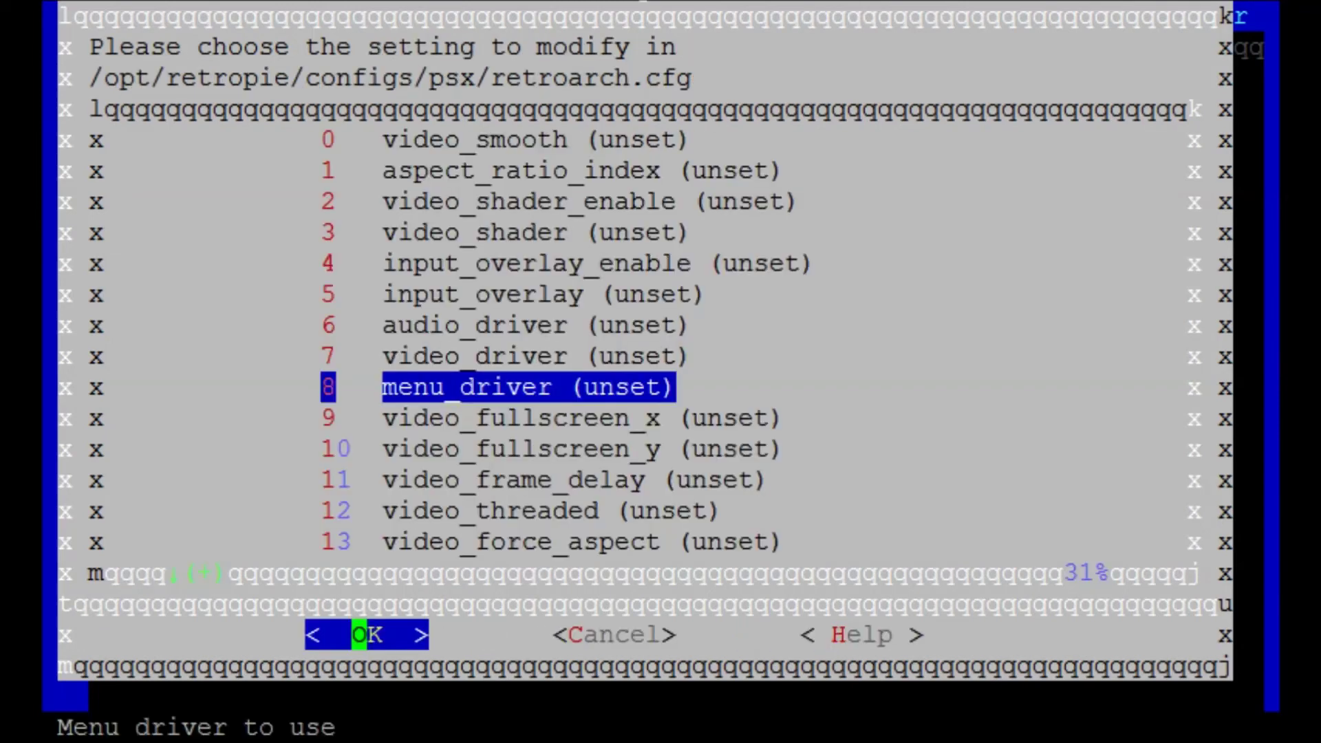
Look through the advanced psx settings, from the video and overlay options down to input_player1_analog_dpad_mode.
key("Down")
key("Up")
key("Up")
key("Up")
key("Up")
key("Up")
key("Up")
key("Down")
key("Down")
key("Down")
key("Down")
key("Down")
key("Down")
key("Down")
key("Down")
key("Down")
key("Down")
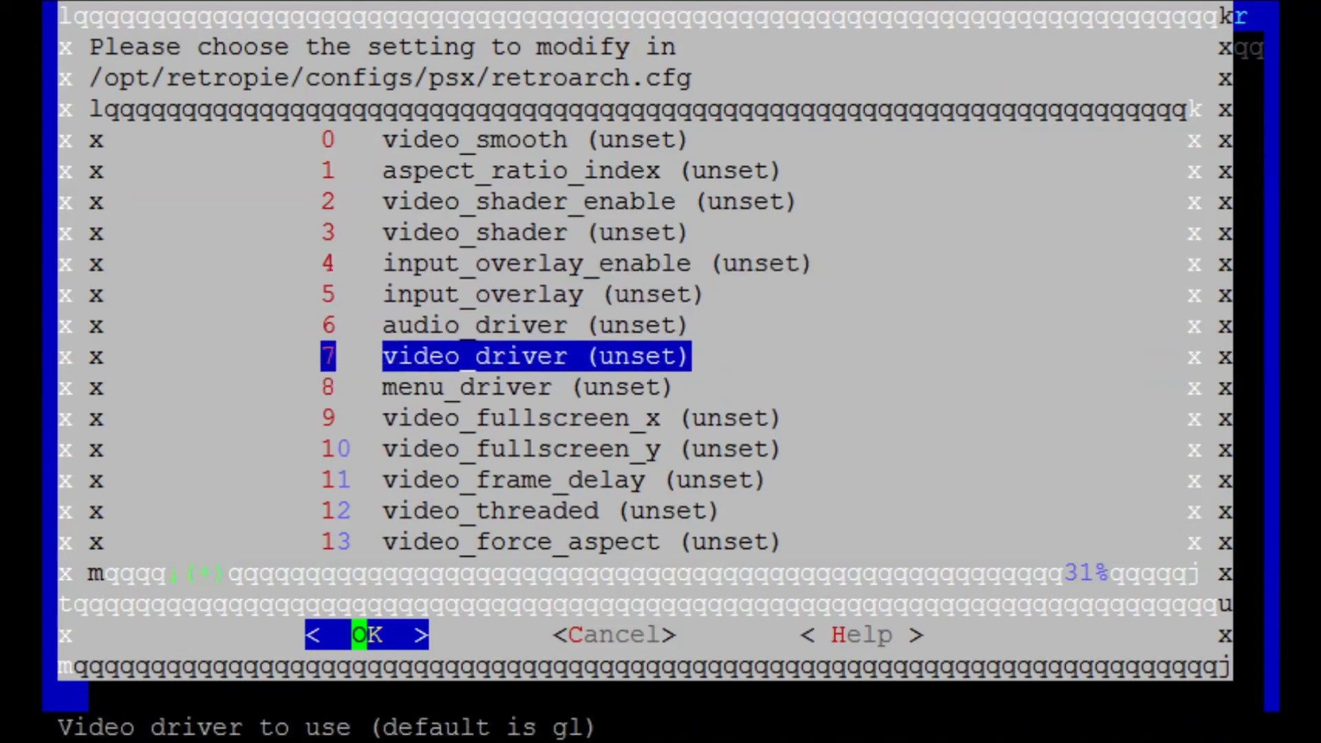
key("Down")
key("Down")
key("Down")
key("Down")
key("Down")
key("Down")
key("Down")
key("Down")
key("Down")
key("Down")
key("Down")
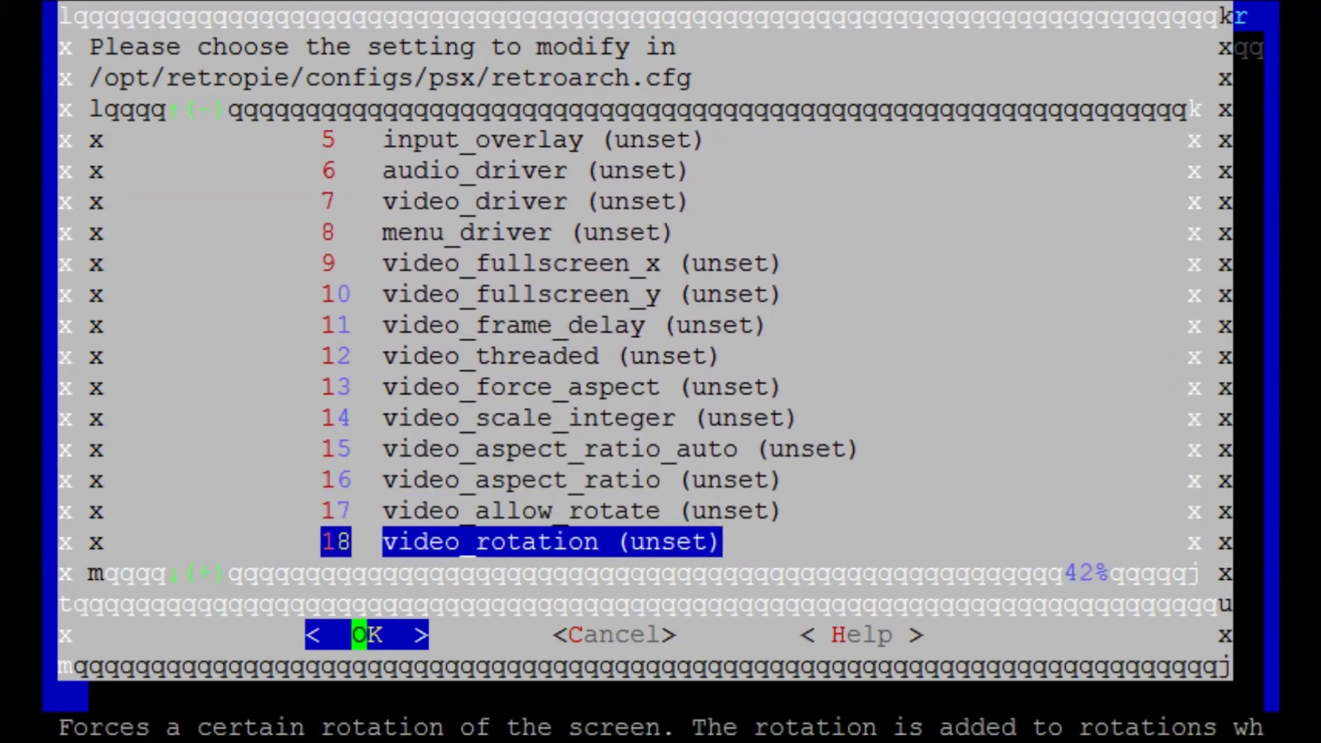
key("Down")
key("Down")
key("Down")
key("Down")
key("Down")
key("Down")
key("Down")
key("Down")
key("Down")
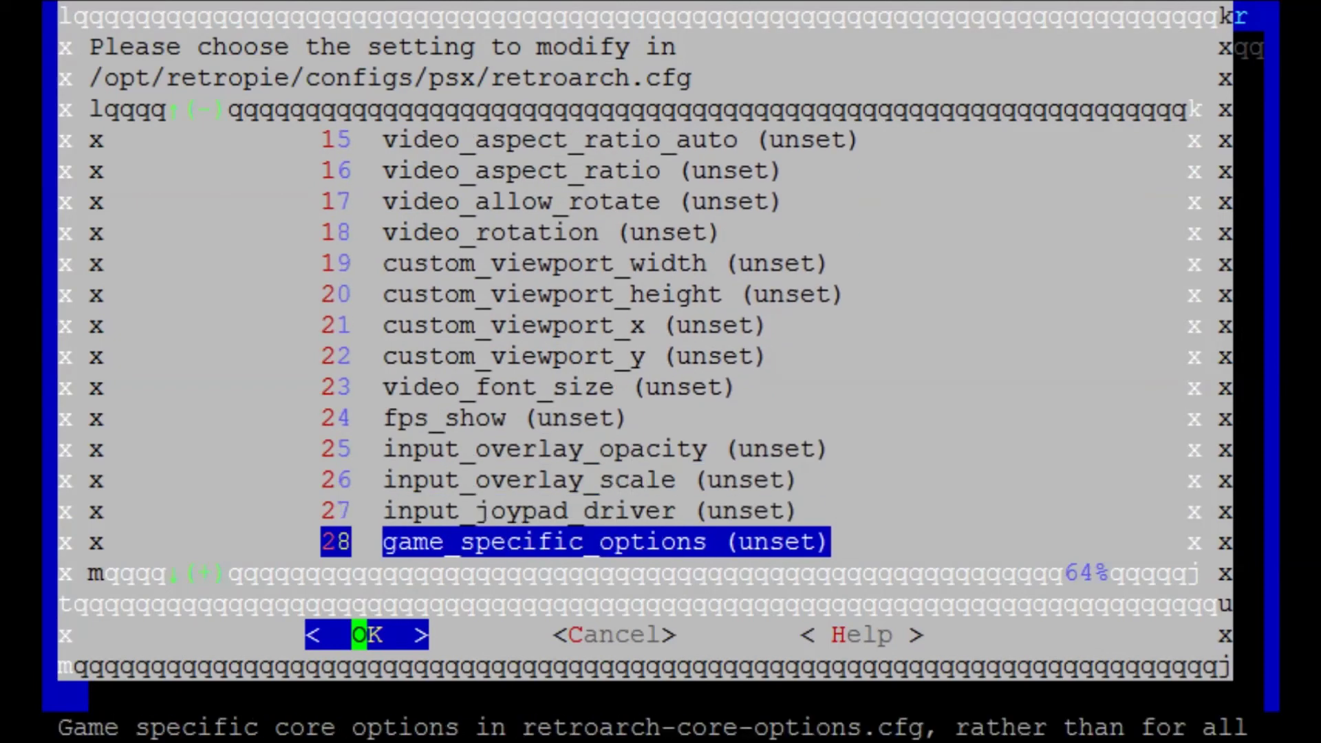
key("Down")
key("Down")
key("Down")
key("Down")
key("Down")
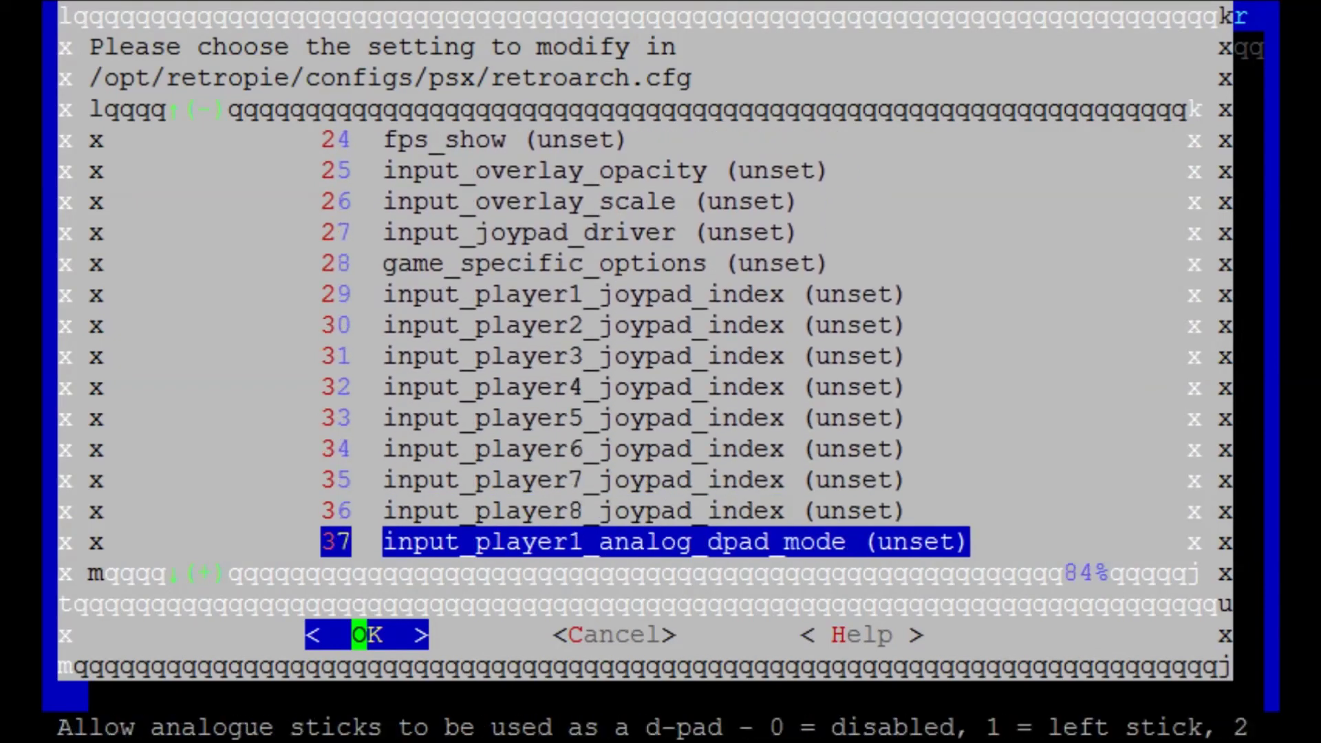
Set fps_show to true in psx/retroarch.cfg.
key("Up")
key("Up")
key("Up")
key("Up")
key("Up")
key("Up")
key("Up")
key("Up")
key("Up")
key("Up")
key("Up")
key("Up")
key("Up")
key("Up")
key("Up")
key("Up")
key("Up")
key("Up")
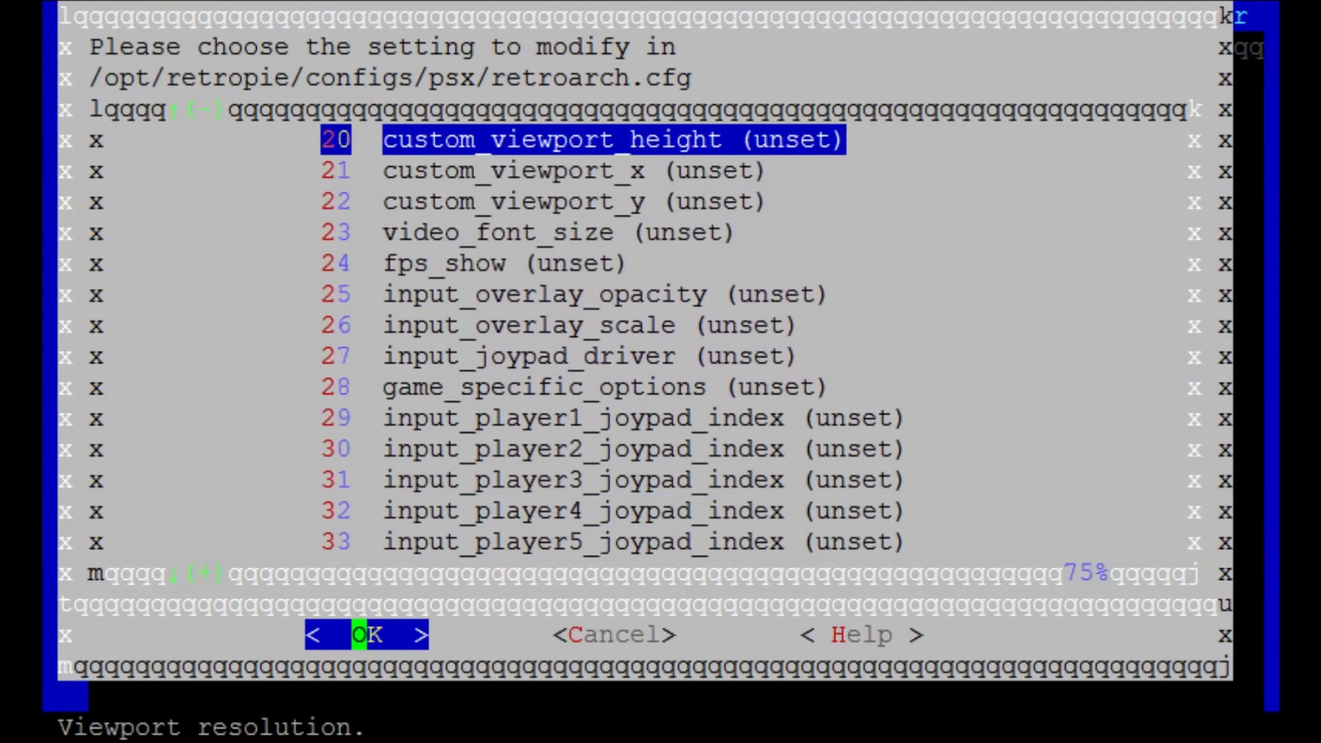
key("Down")
key("Down")
key("Down")
key("Down")
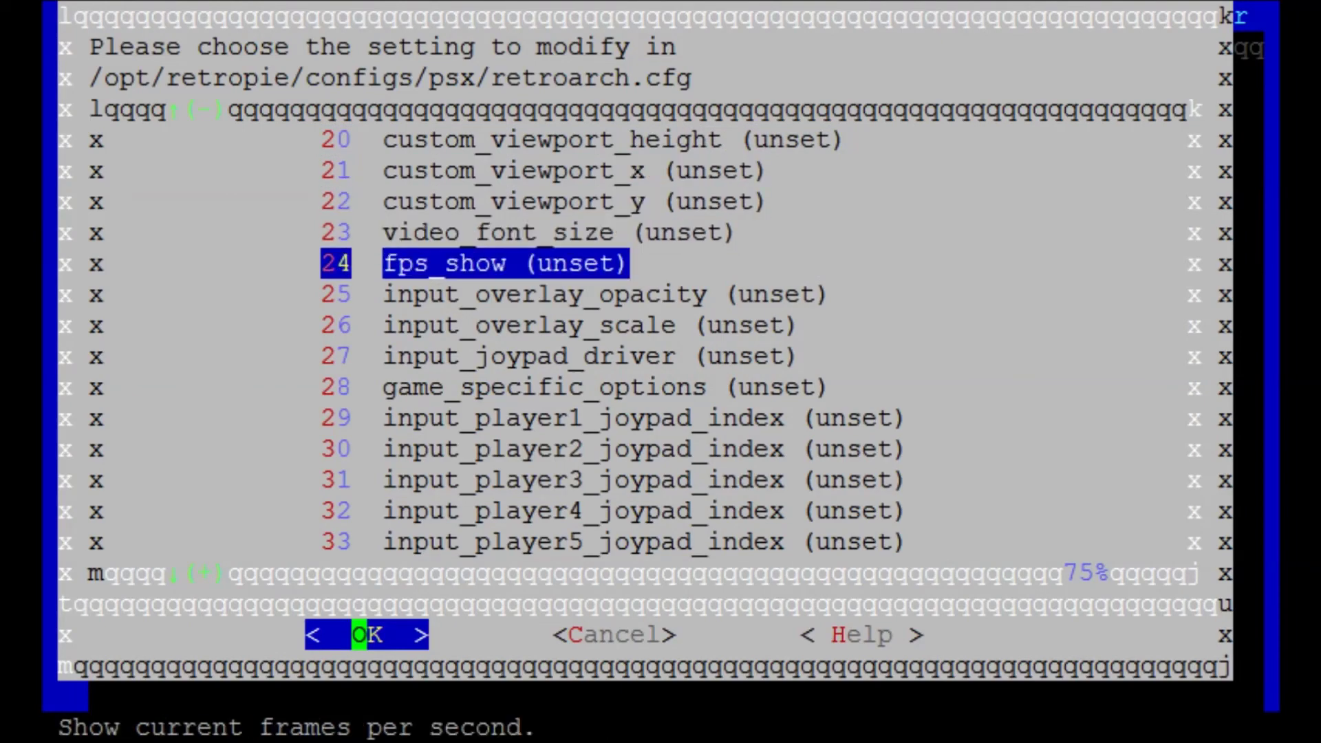
key("Return")
key("Down")
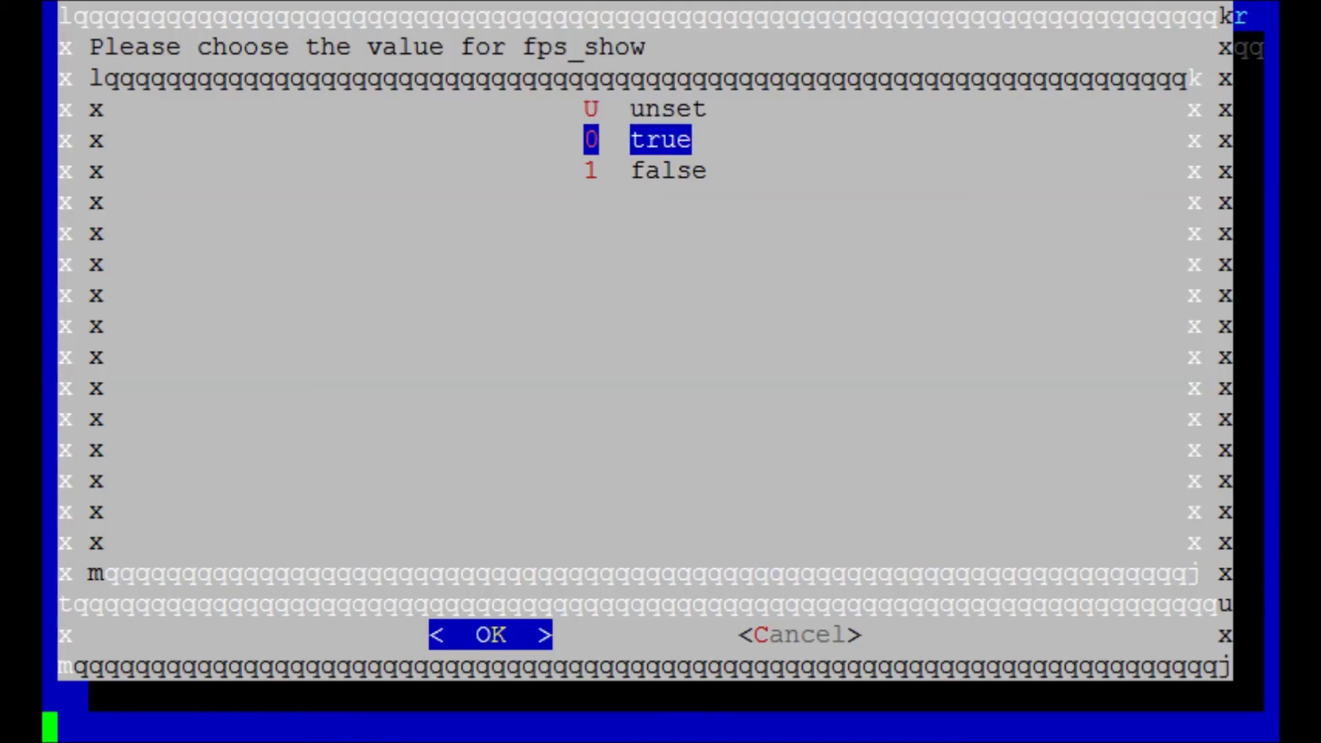
key("Return")
Leave the advanced psx settings and return to the choice between basic libretro emulator options and Advanced Configuration.
key("Down")
key("Down")
key("Down")
key("Down")
key("Down")
key("Down")
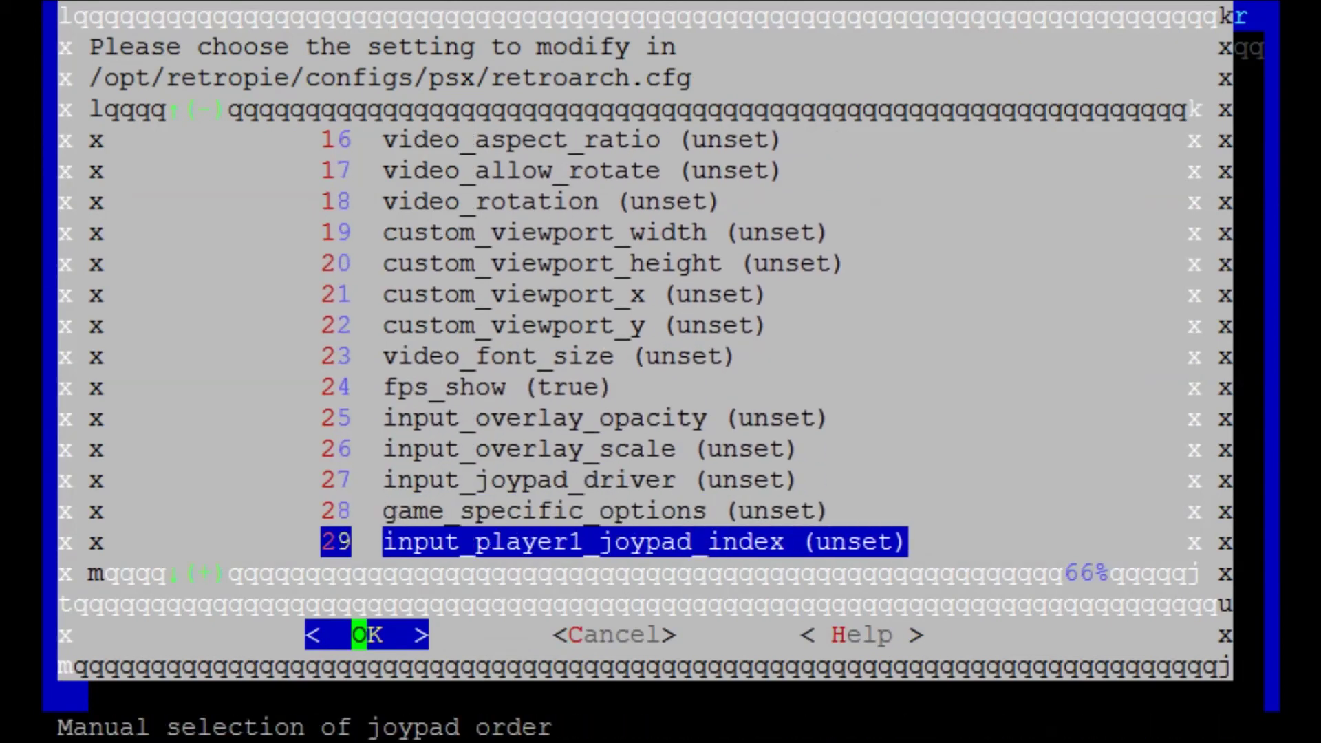
key("Right")
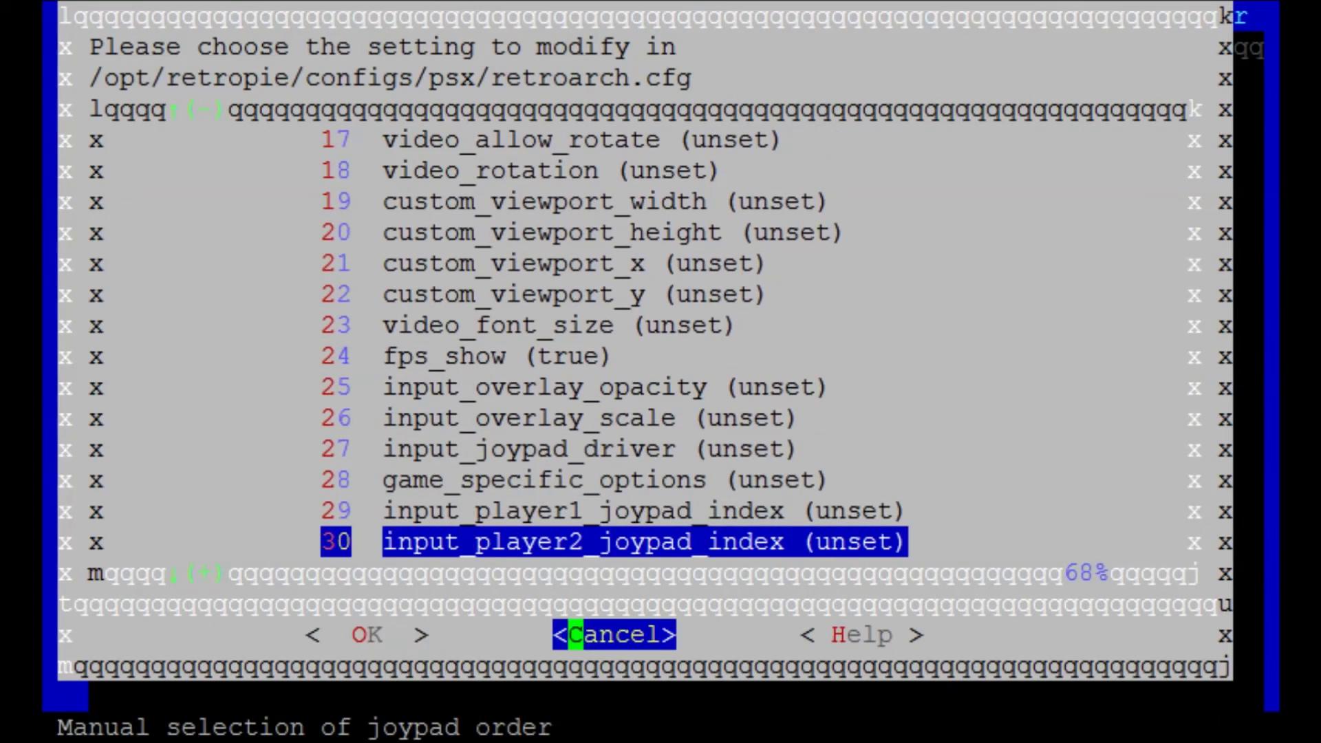
key("Return")
key("Right")
key("Return")
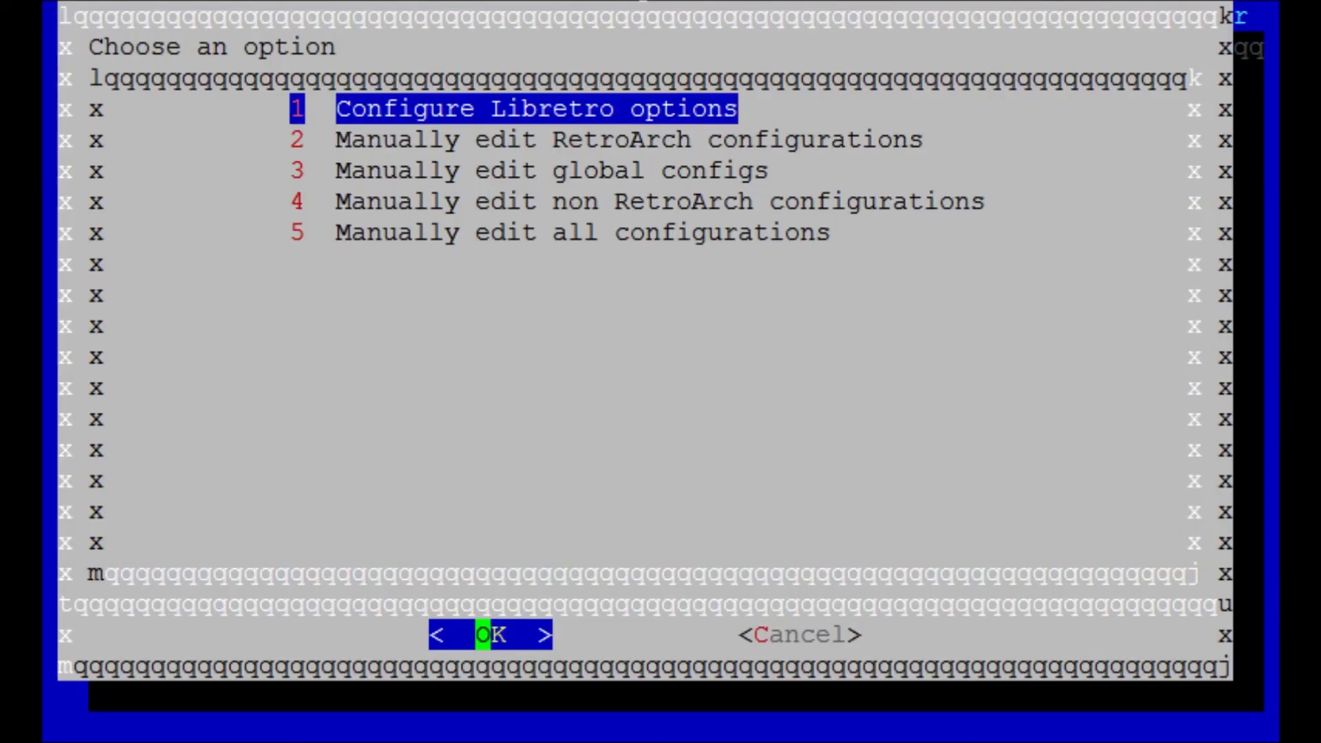
key("Right")
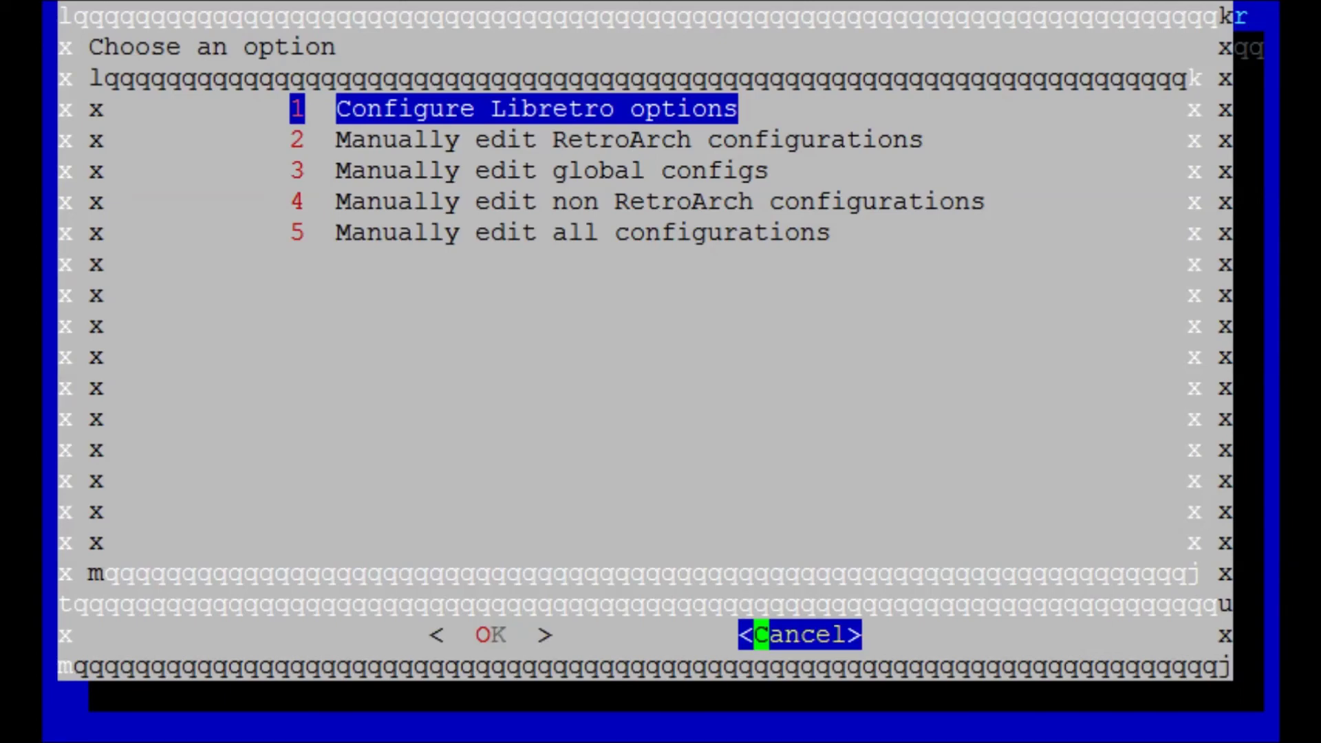
key("Return")
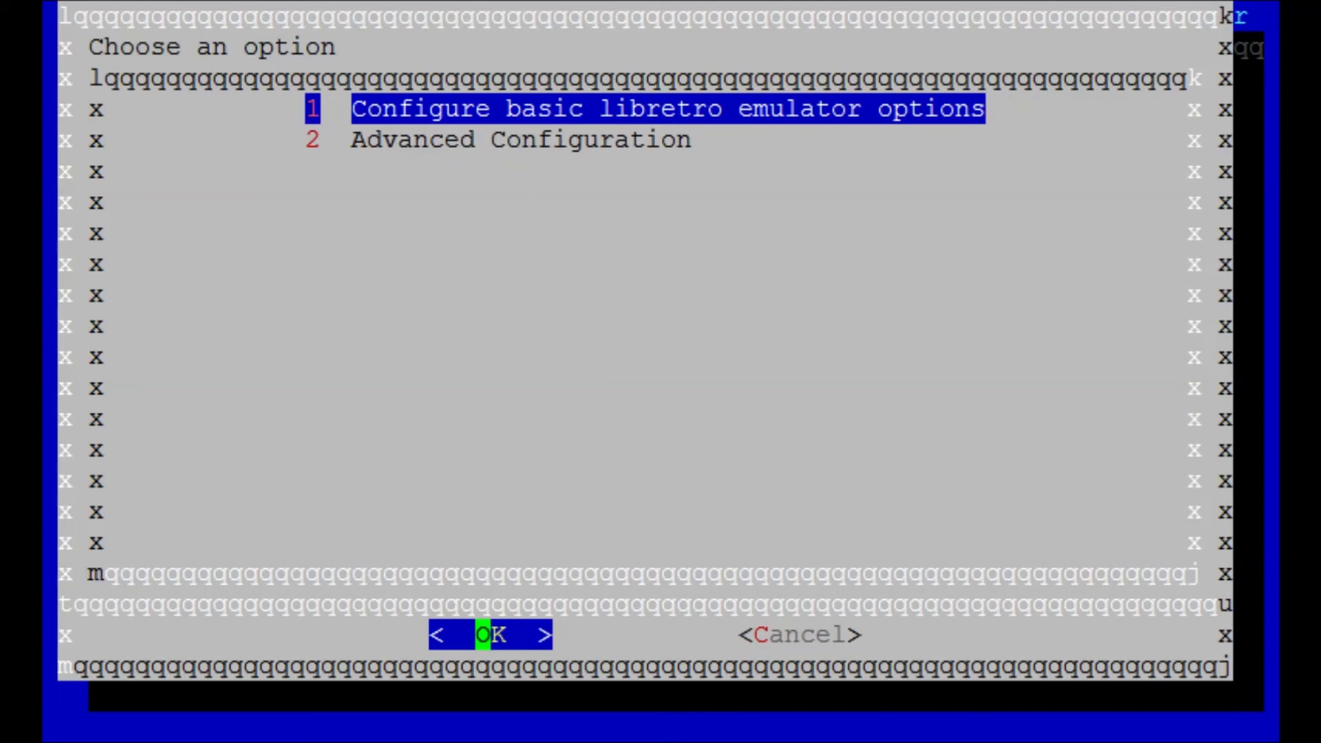
Open the additional options for psx from Configure basic libretro emulator options.
key("Return")
key("Down")
key("Down")
key("Down")
key("Down")
key("Down")
key("Down")
key("Down")
key("Down")
key("Down")
key("Down")
key("Down")
key("Down")
key("Down")
key("Down")
key("Down")
key("Down")
key("Down")
key("Down")
key("Down")
key("Down")
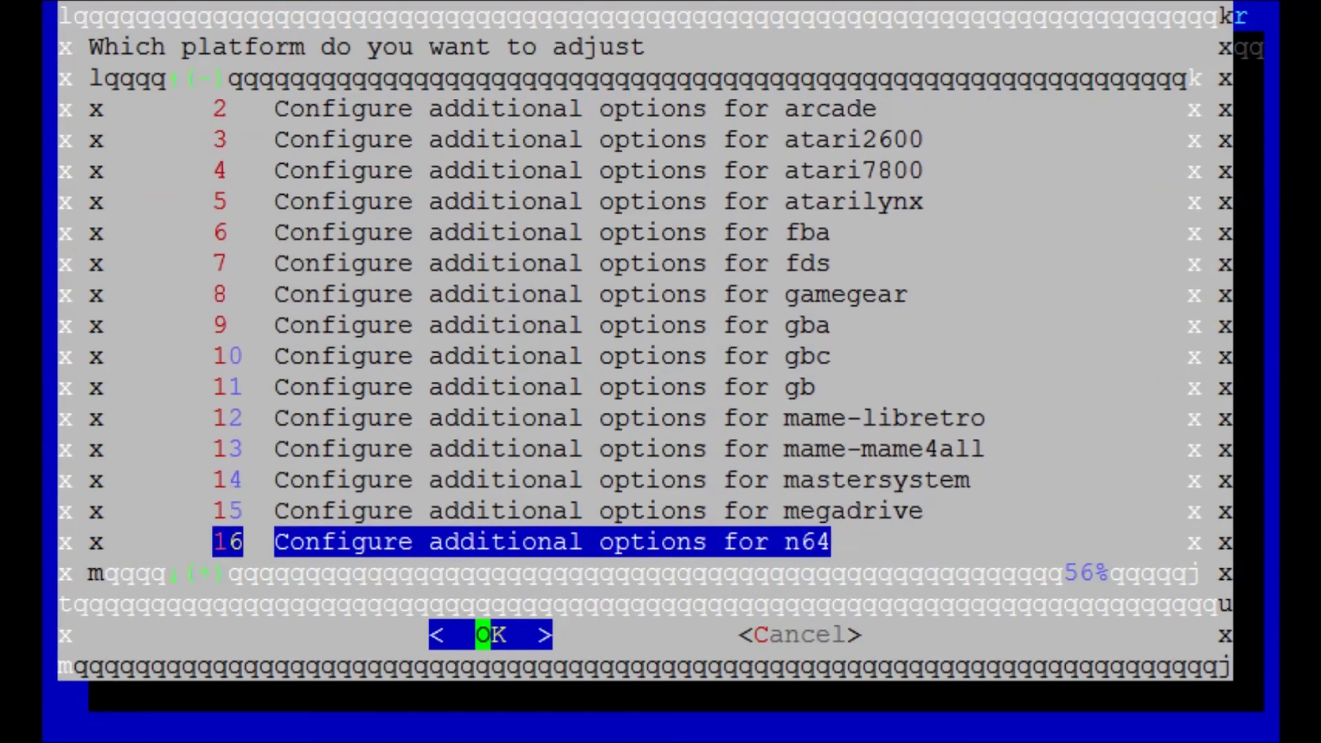
key("Up")
key("Down")
key("Up")
key("Up")
key("Up")
key("Up")
key("Up")
key("Up")
key("Up")
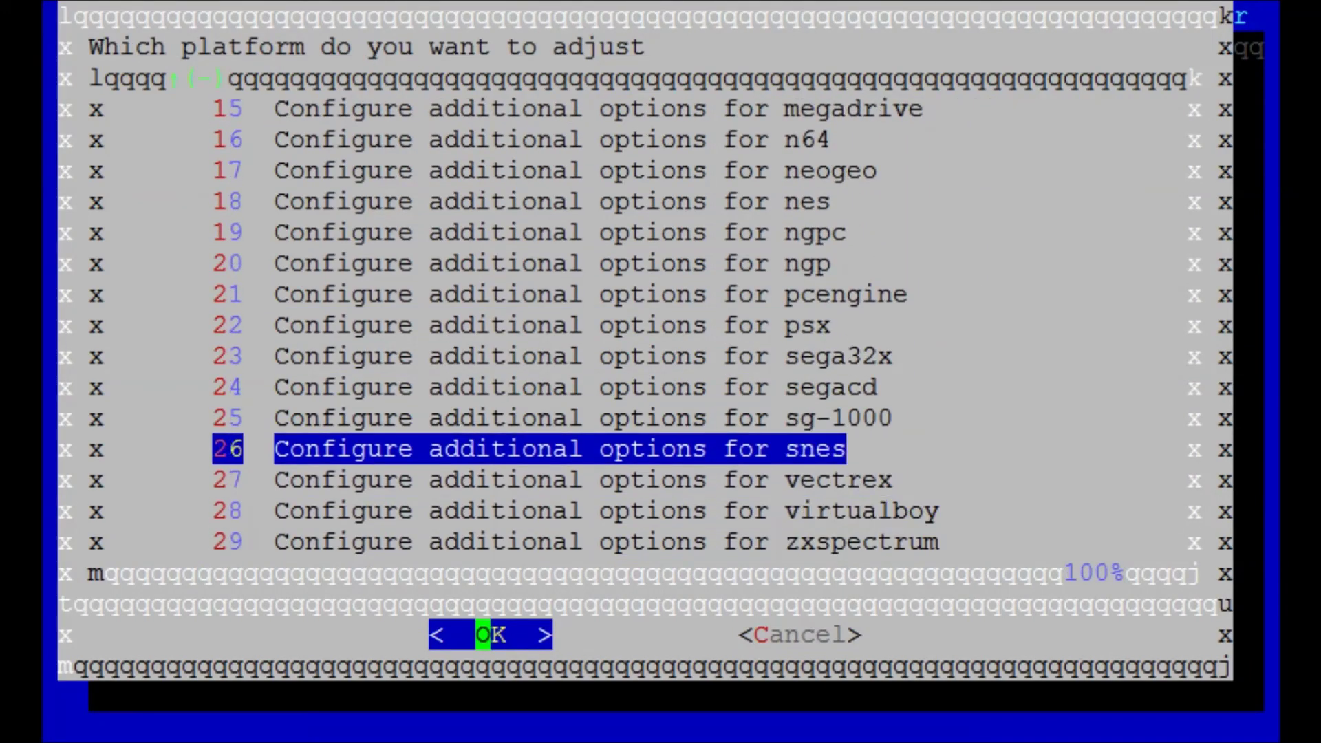
key("Return")
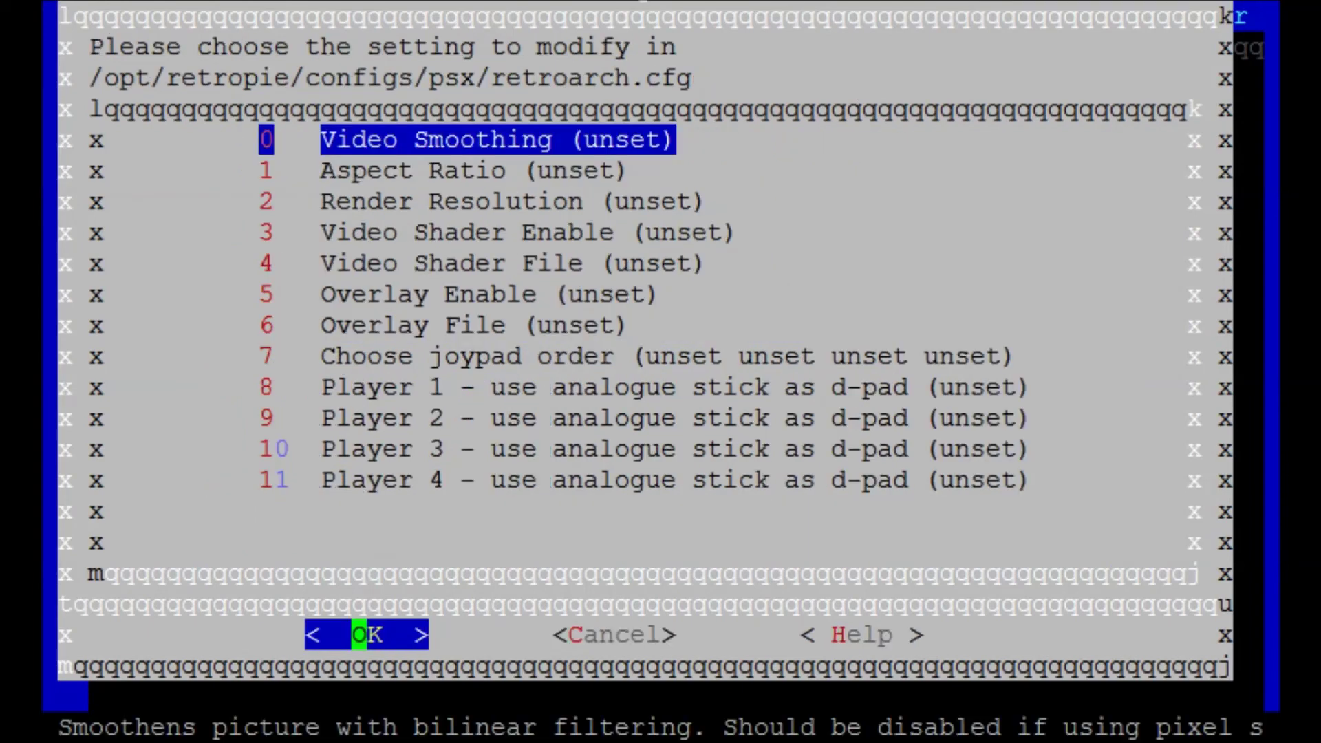
Set Video Shader Enable to true for psx.
key("Down")
key("Down")
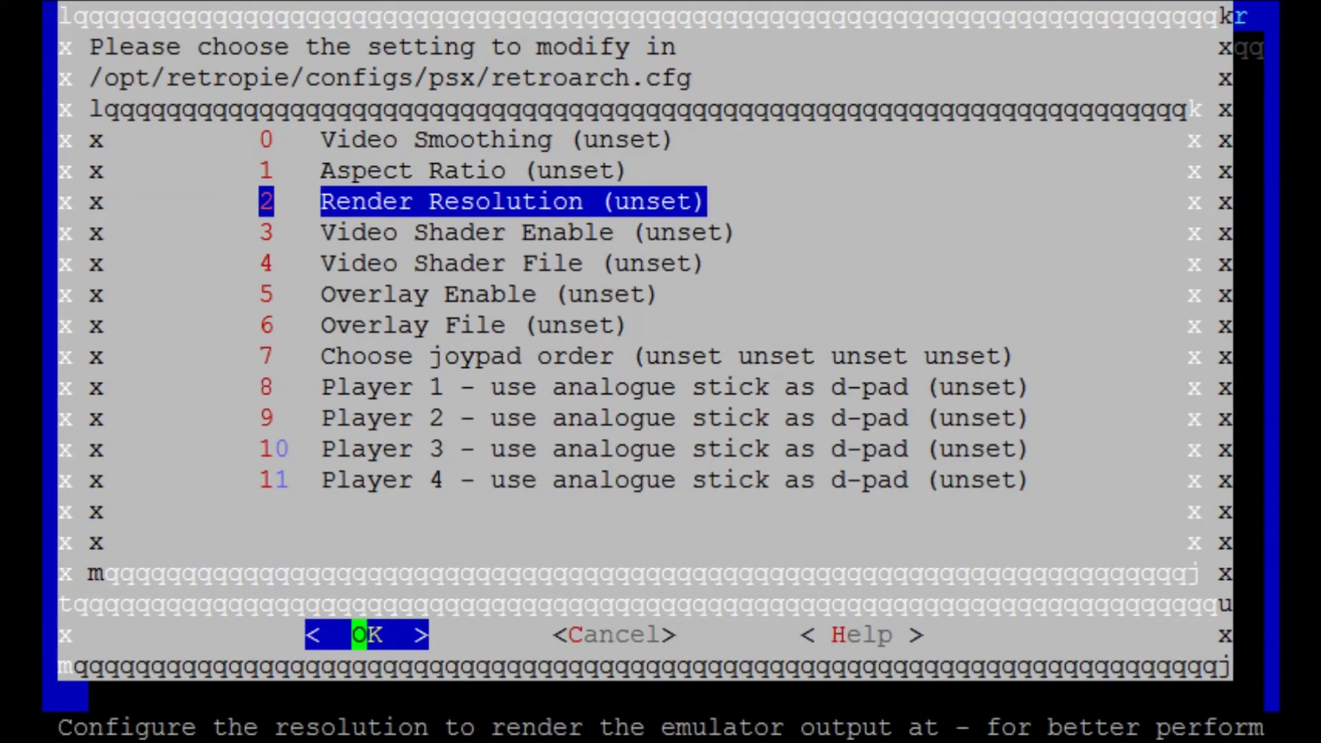
key("Down")
key("Return")
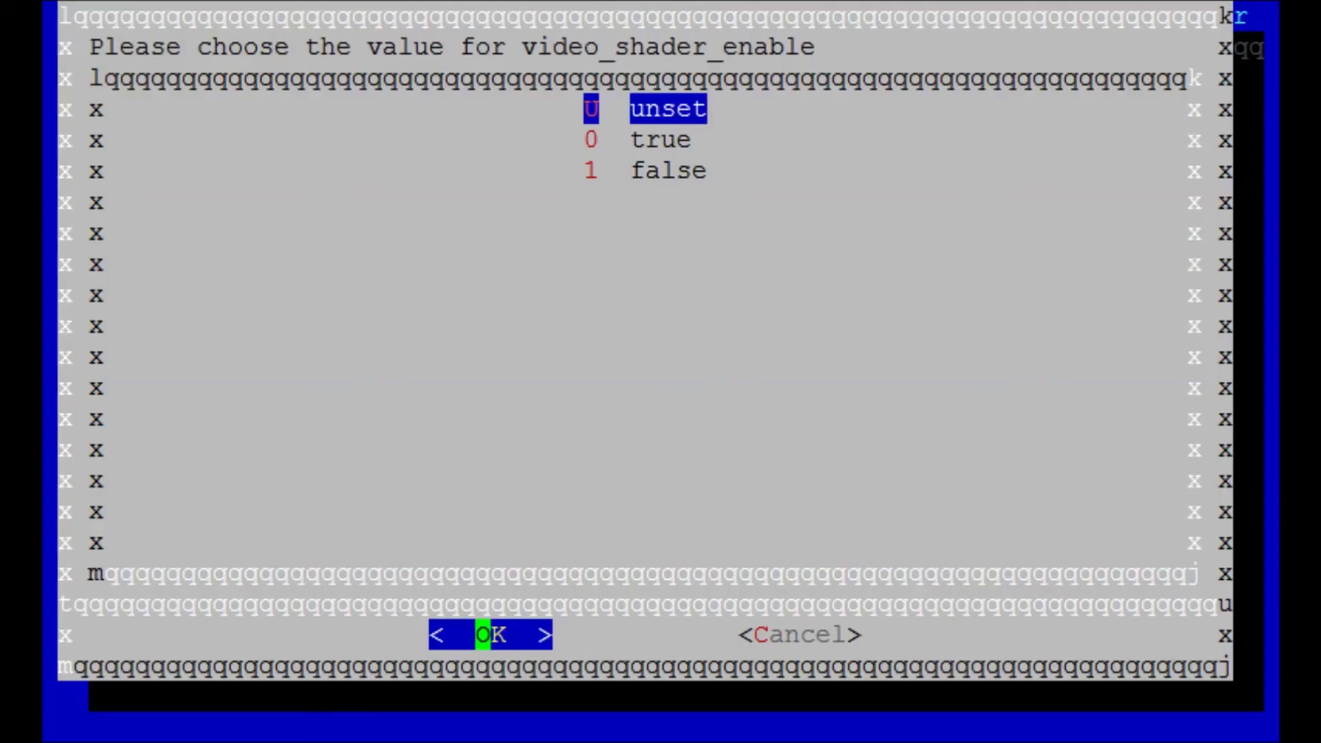
key("Down")
key("Return")
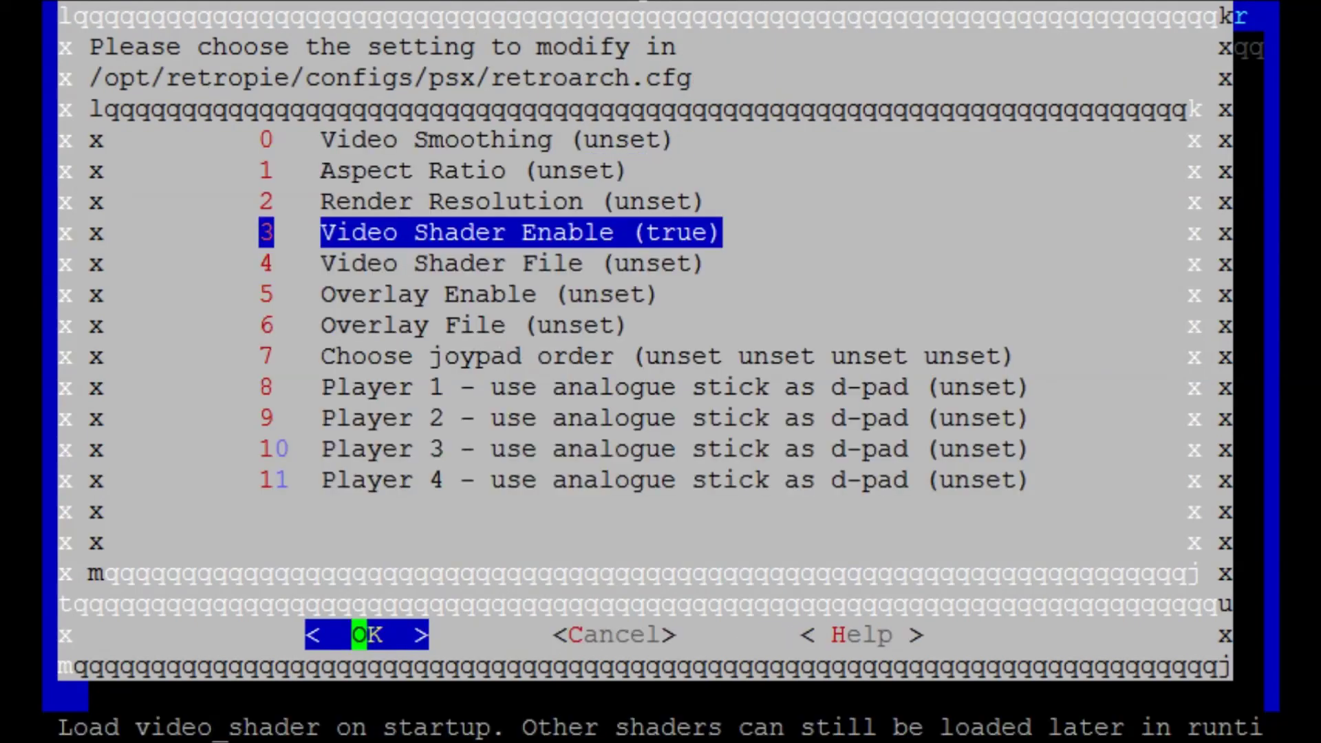
Set the Video Shader File for psx to xbr-lv1-noblend.glslp.
key("Down")
key("Return")
key("Down")
key("Down")
key("Down")
key("Page_Down")
key("Down")
key("Down")
key("Down")
key("Down")
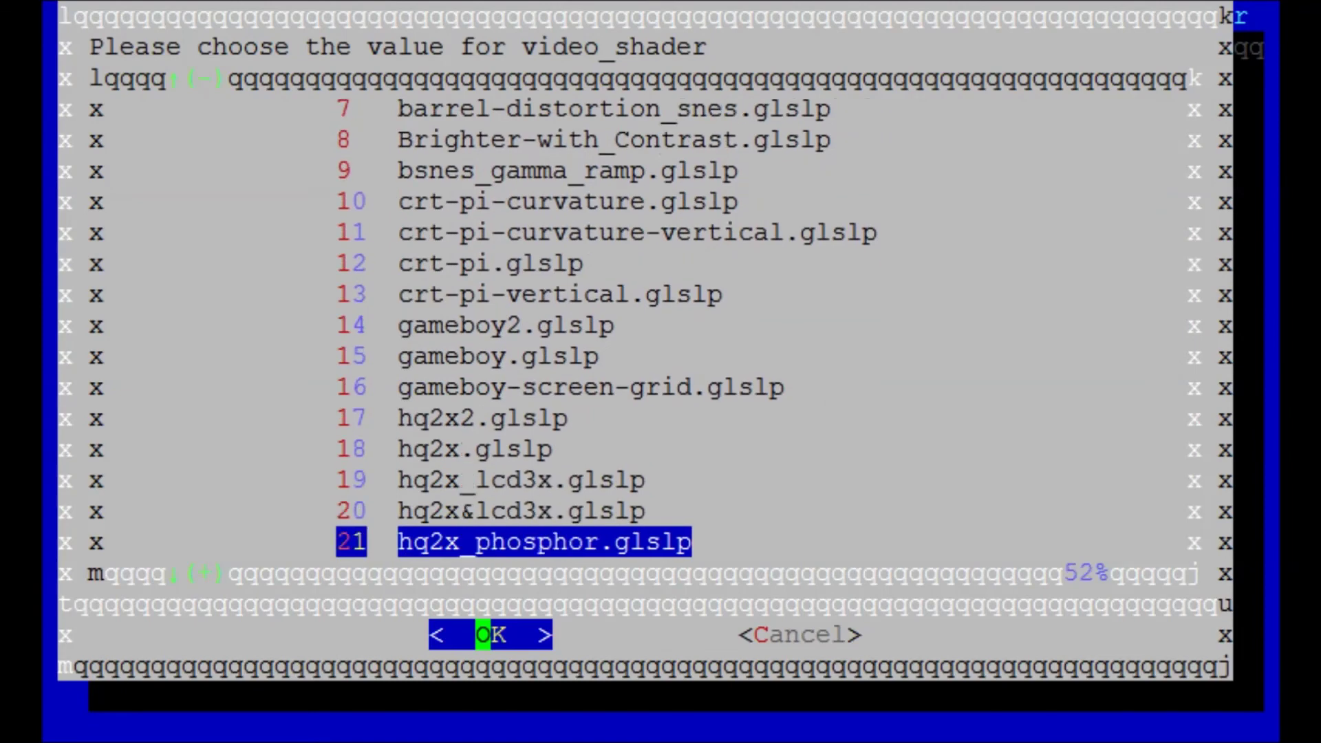
key("Page_Down")
key("Page_Down")
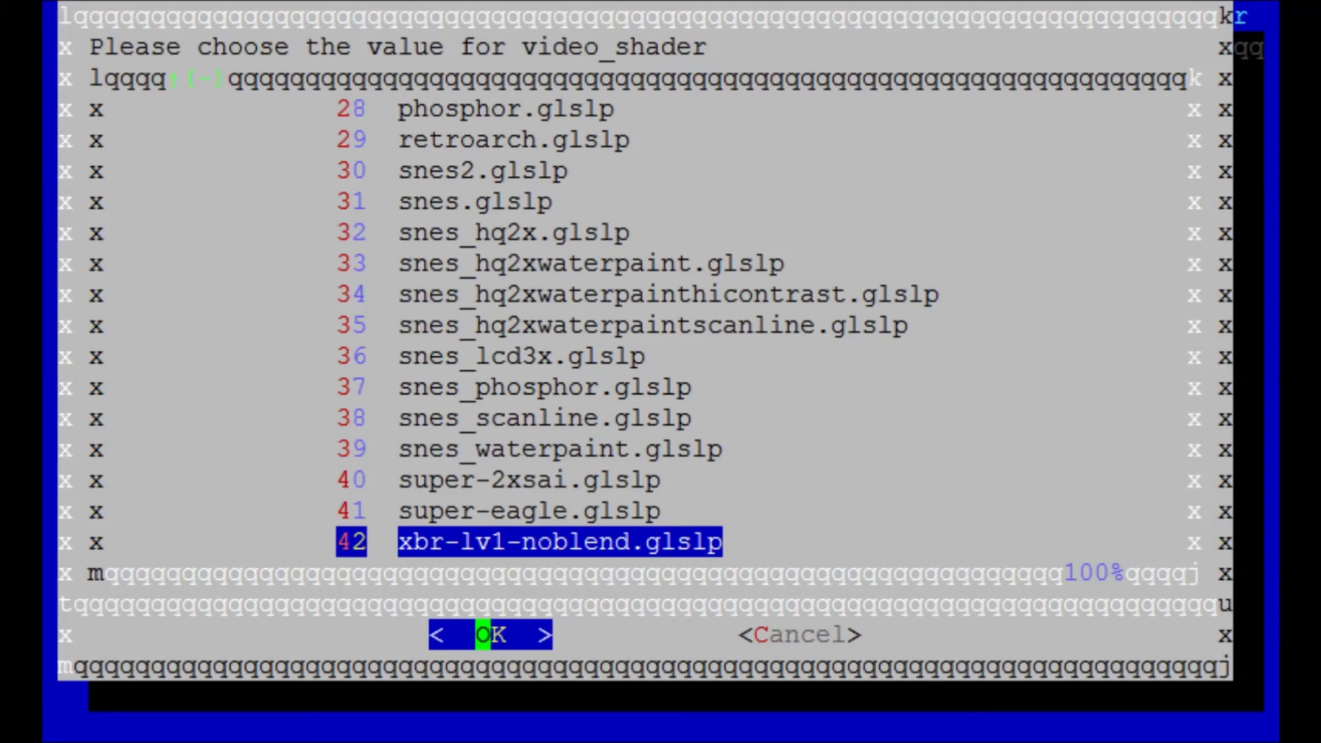
key("Up")
key("Up")
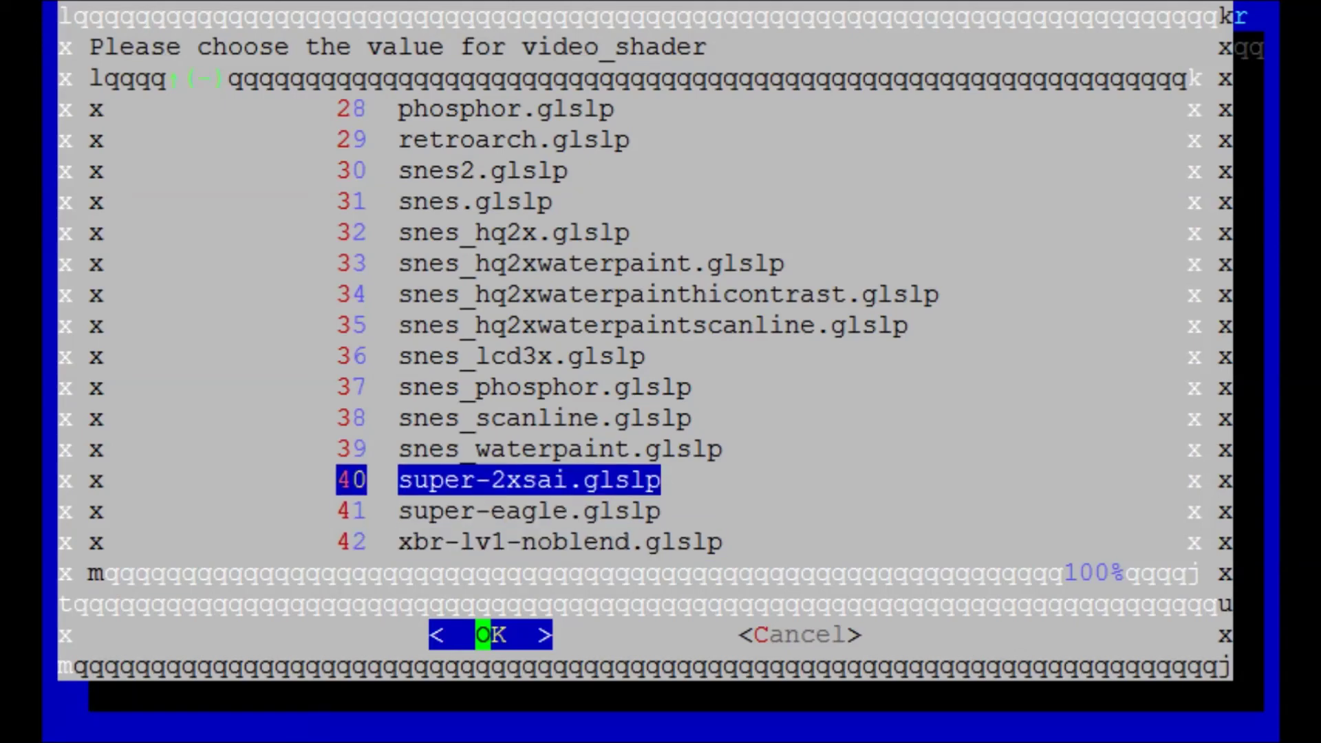
key("Down")
key("Down")
key("Up")
key("Up")
key("Down")
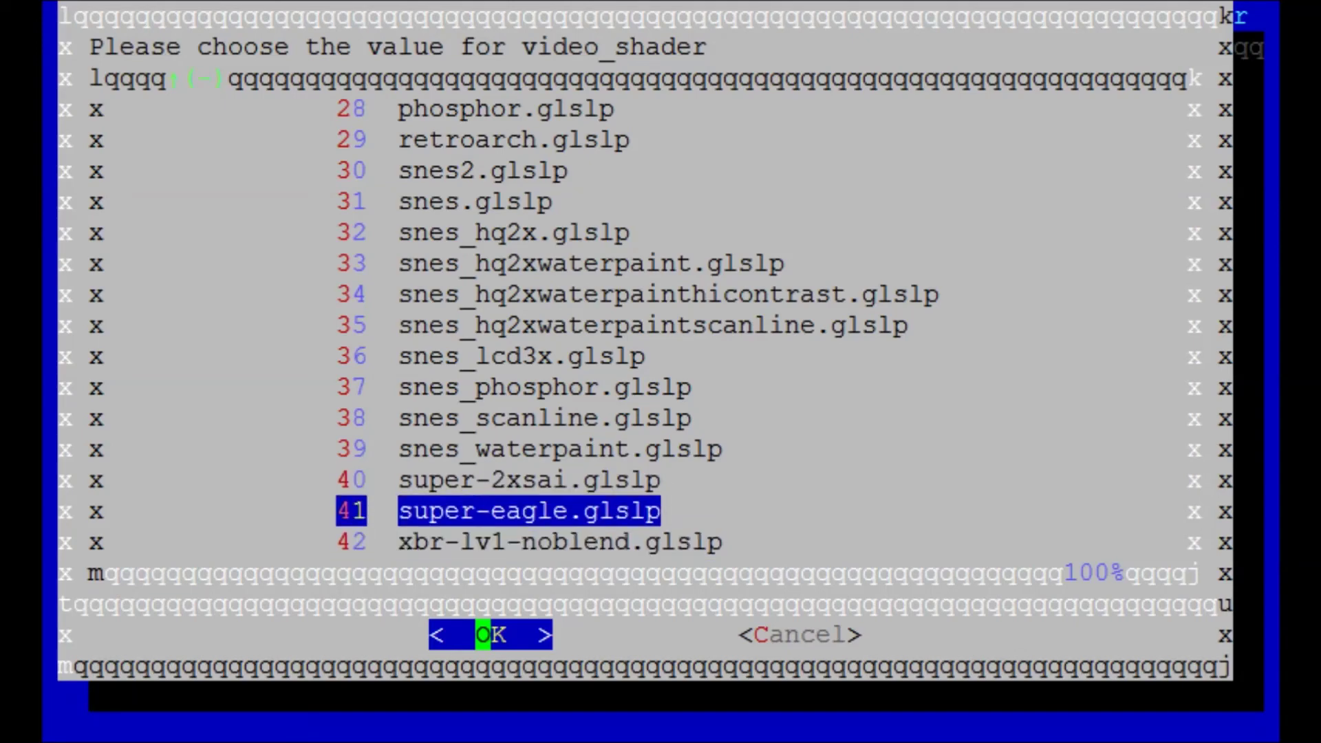
key("Down")
key("Up")
key("Up")
key("Down")
key("Down")
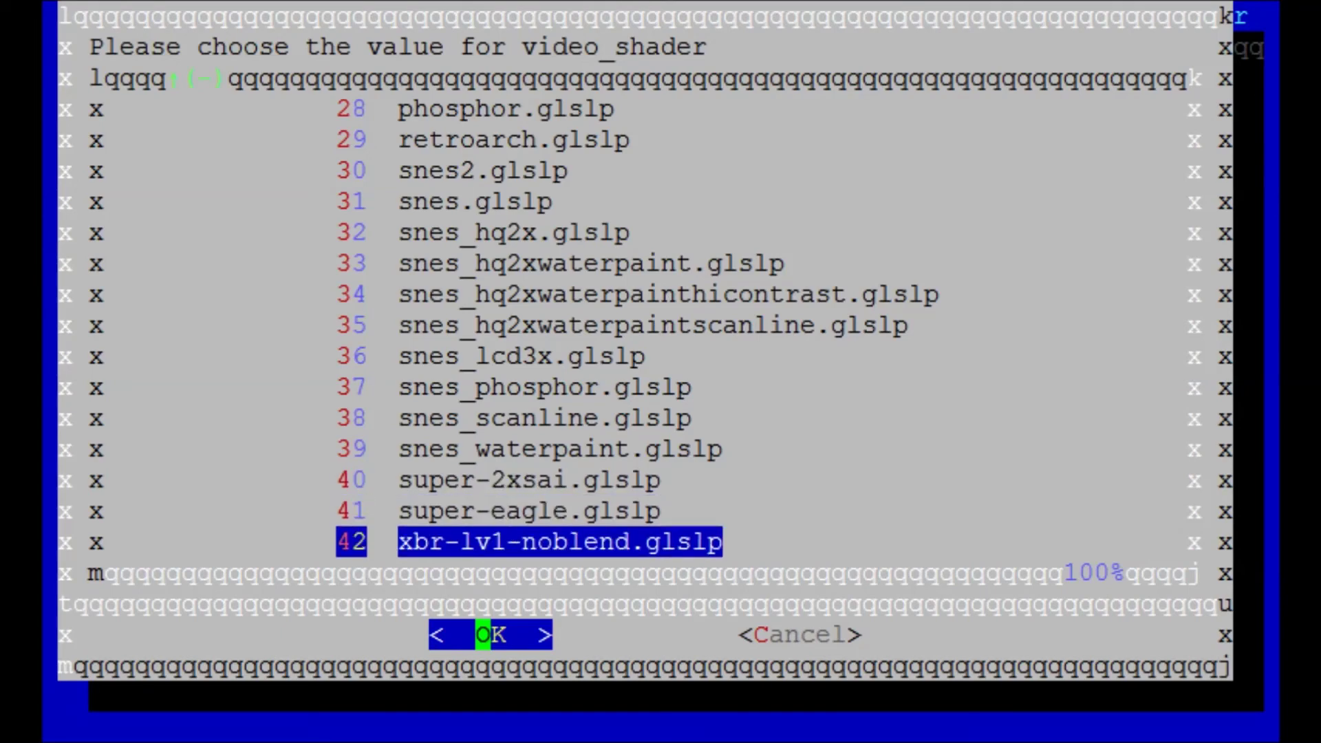
key("Return")
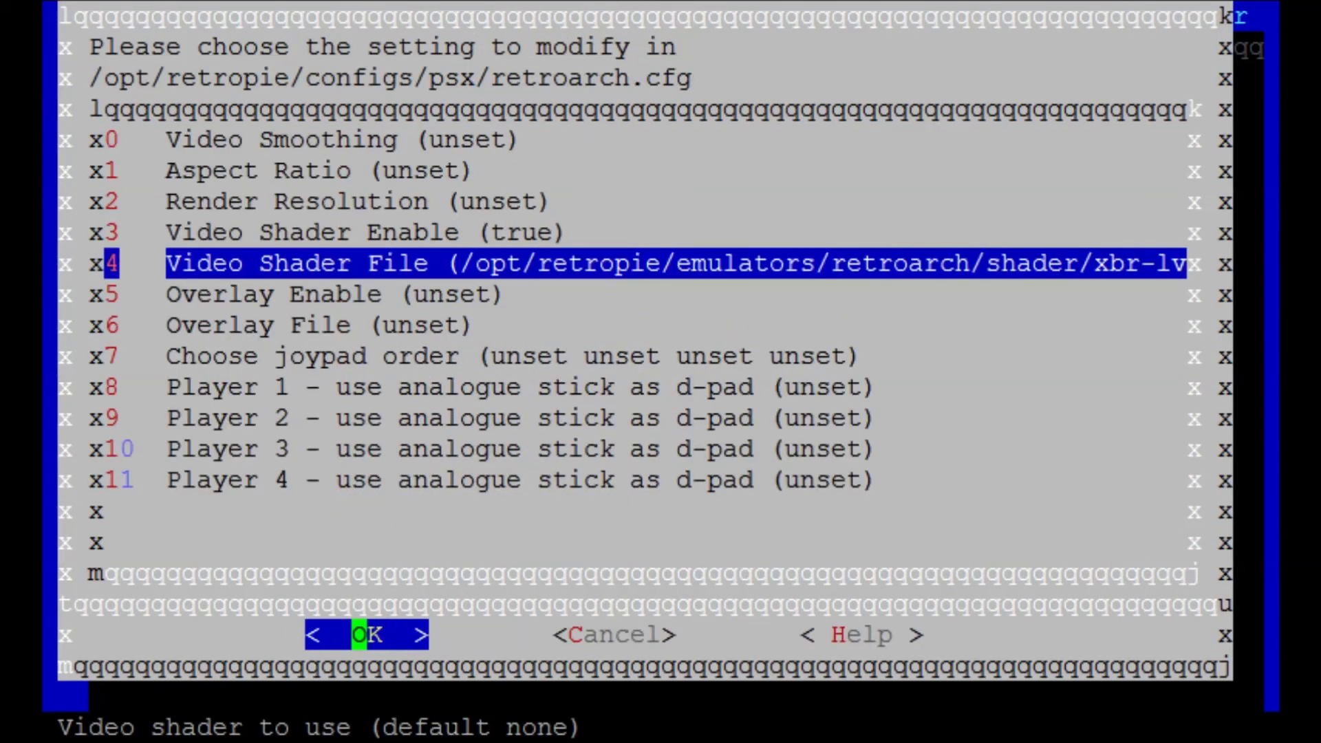
Set the Render Resolution for psx to 640x480.
key("Up")
key("Up")
key("Return")
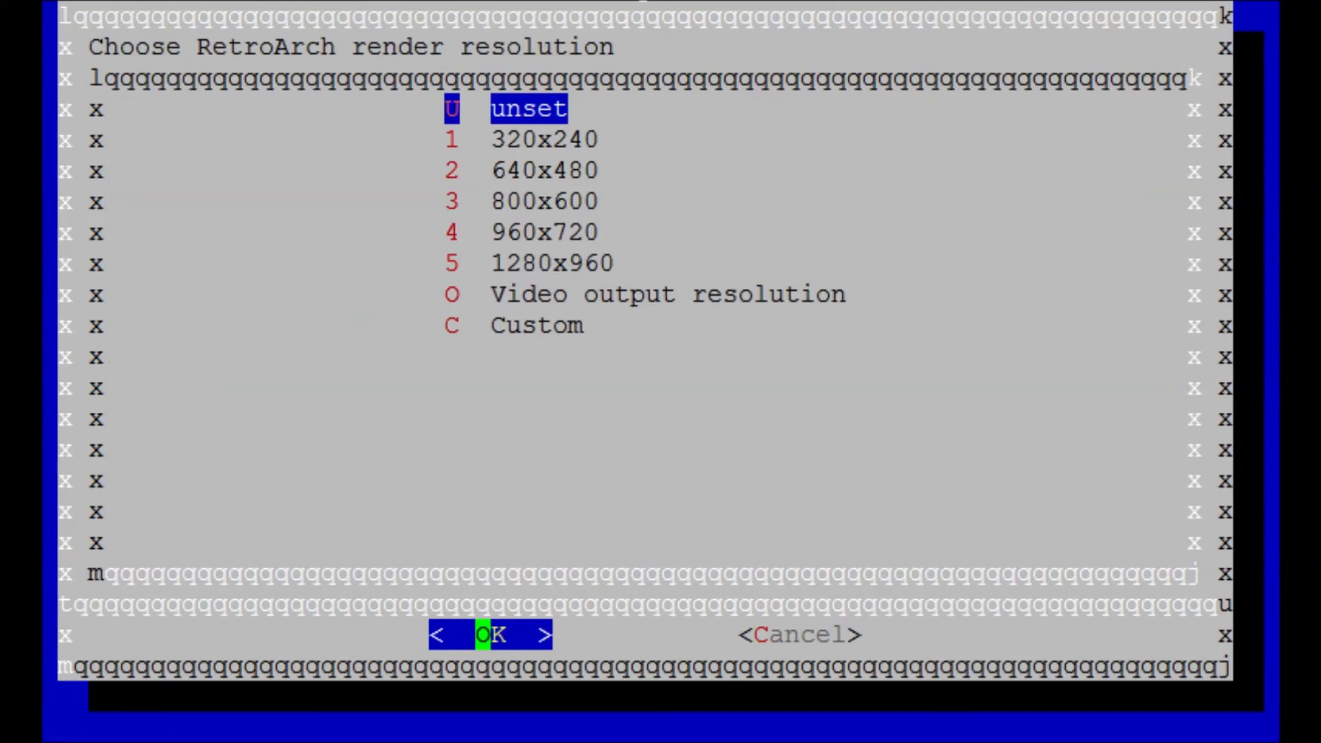
key("Down")
key("Down")
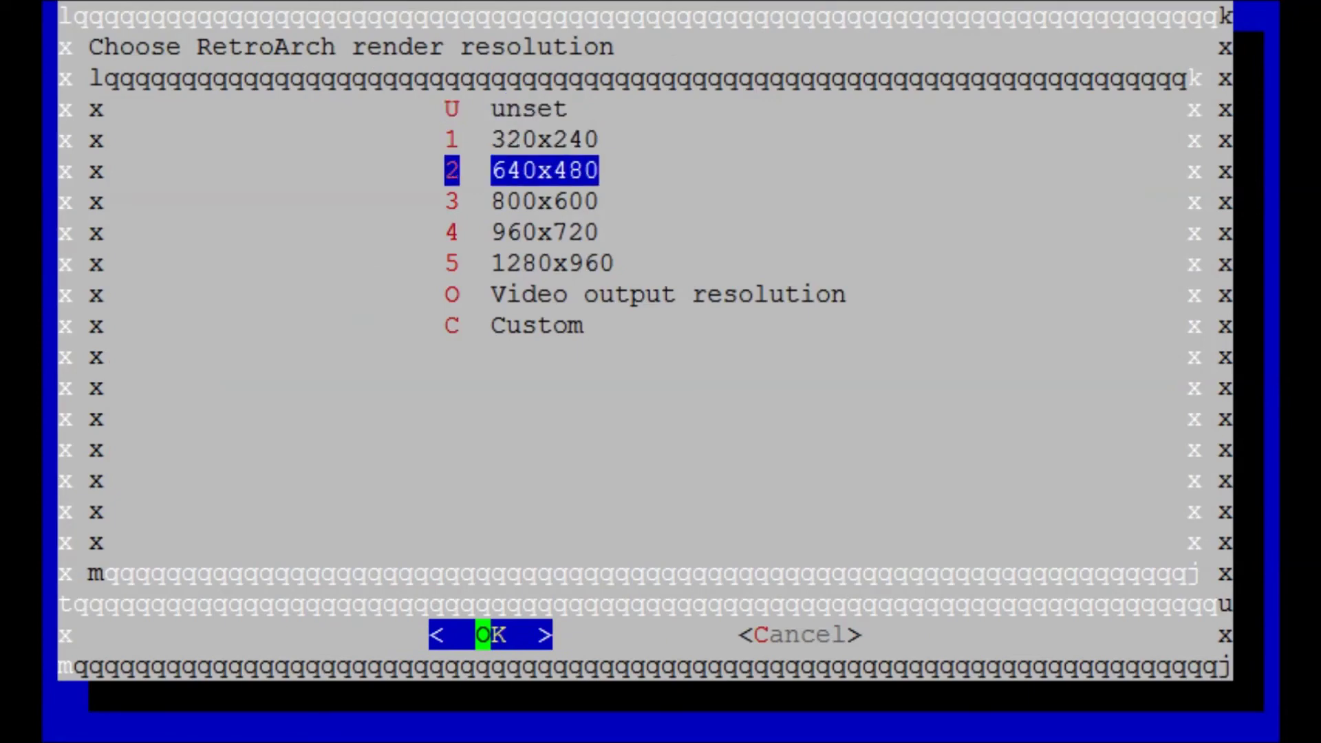
key("Return")
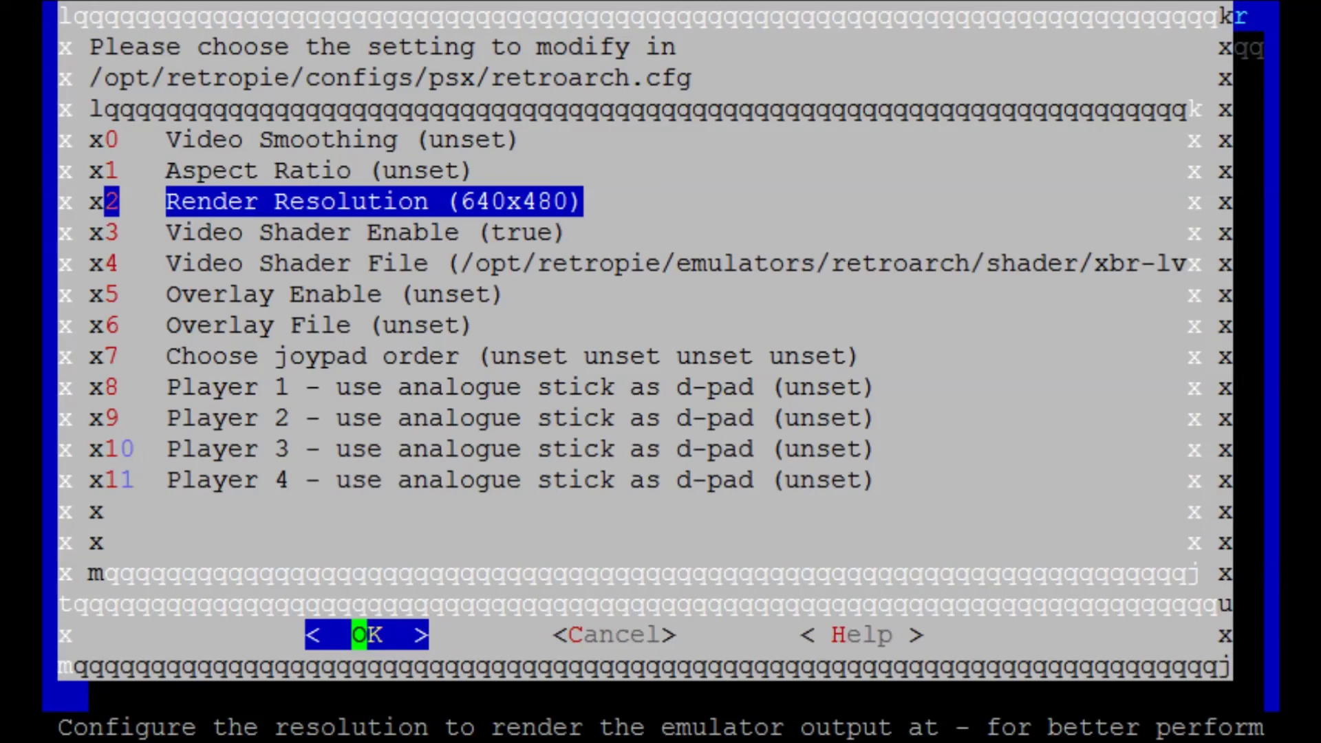
Look over the psx settings between Aspect Ratio and Overlay Enable.
key("Down")
key("Down")
key("Down")
key("Down")
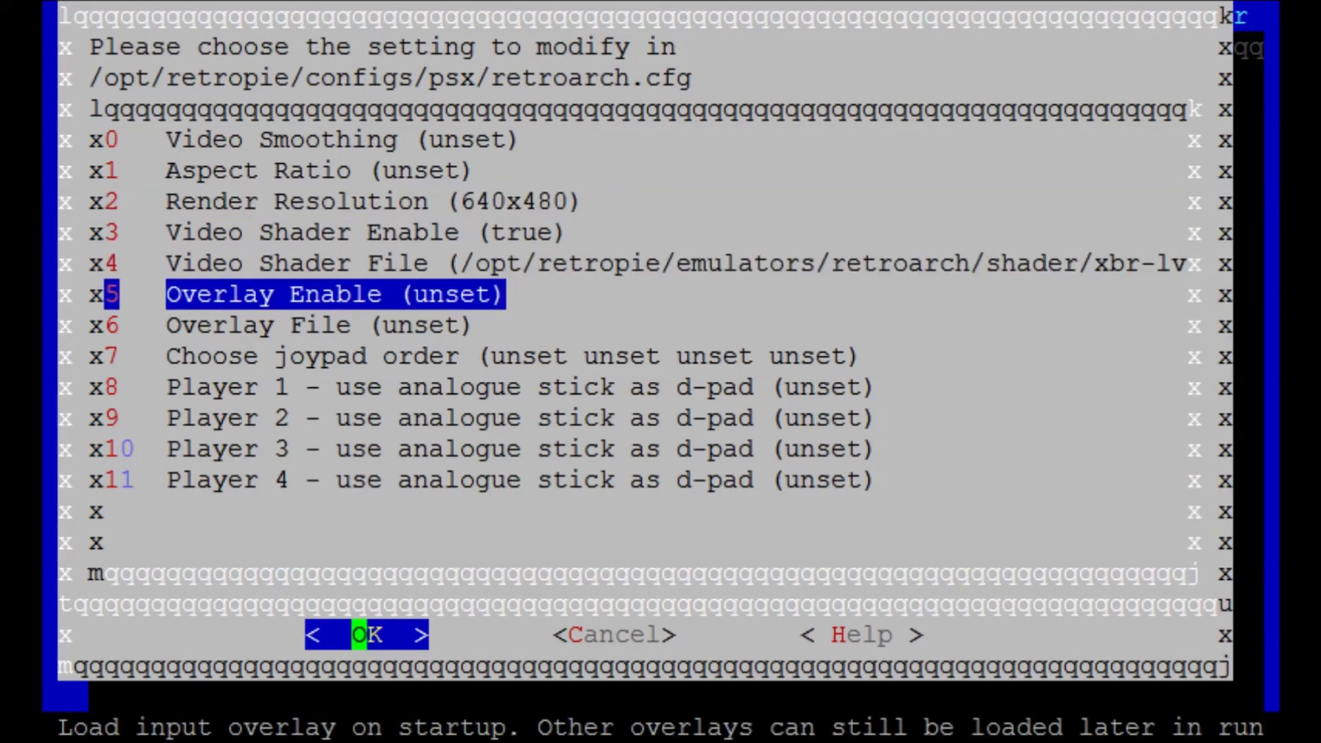
key("Up")
key("Up")
key("Up")
key("Up")
key("Up")
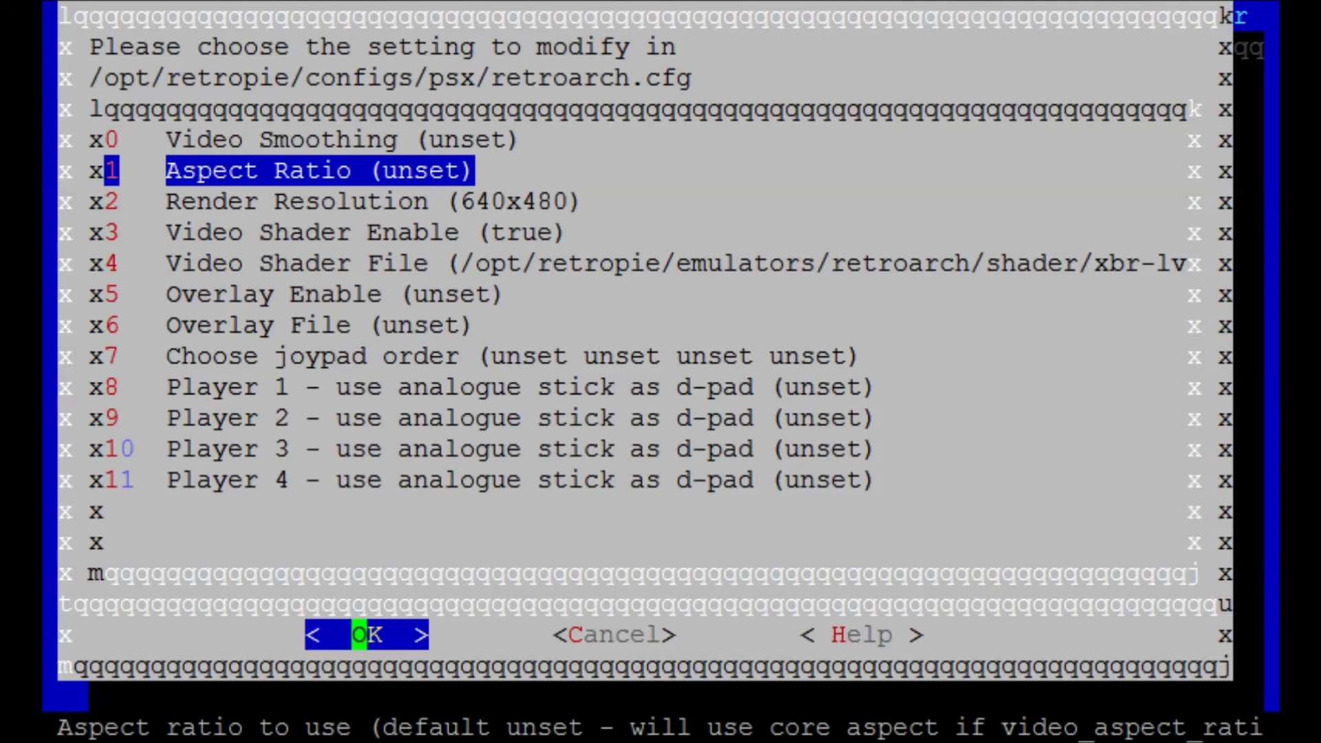
Change the Video Shader File for psx to crt-pi.glslp.
key("Down")
key("Down")
key("Down")
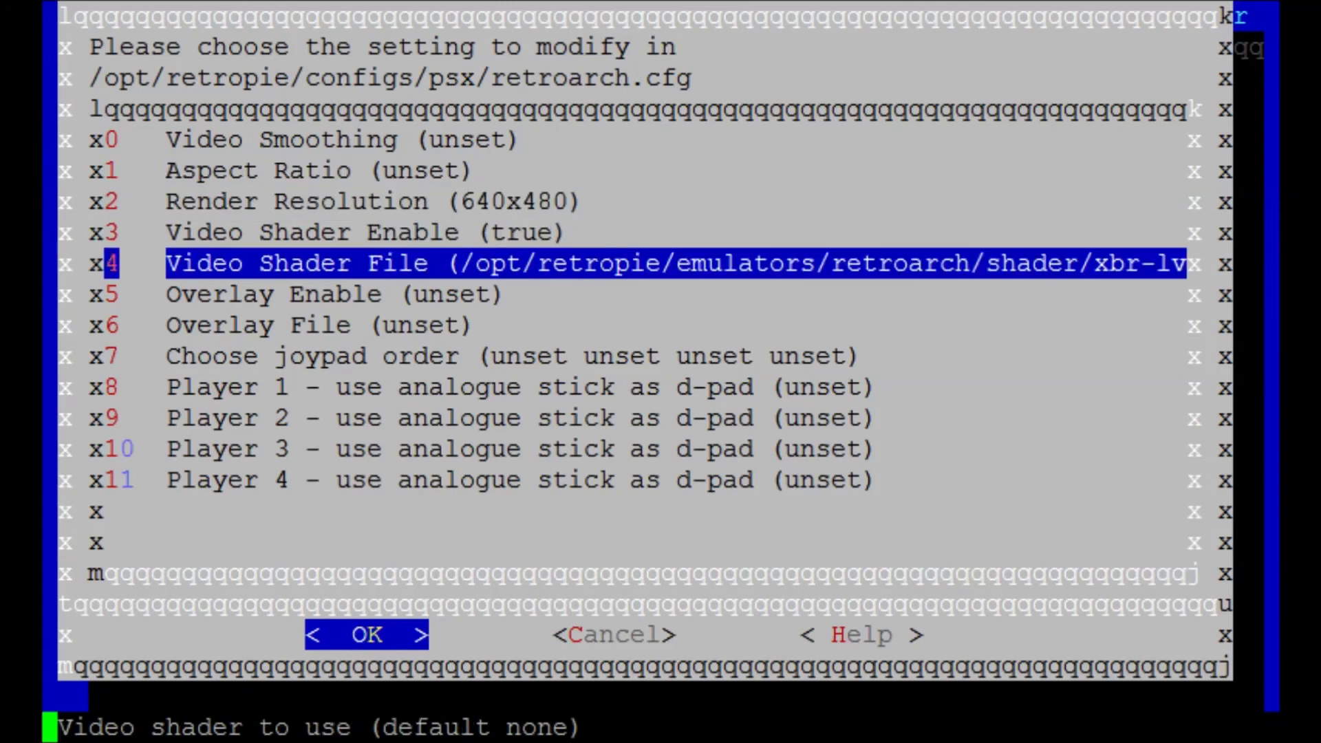
key("Return")
key("Up")
key("Up")
key("Up")
key("Up")
key("Up")
key("Up")
key("Up")
key("Up")
key("Up")
key("Up")
key("Up")
key("Up")
key("Up")
key("Up")
key("Up")
key("Up")
key("Up")
key("Up")
key("Up")
key("Up")
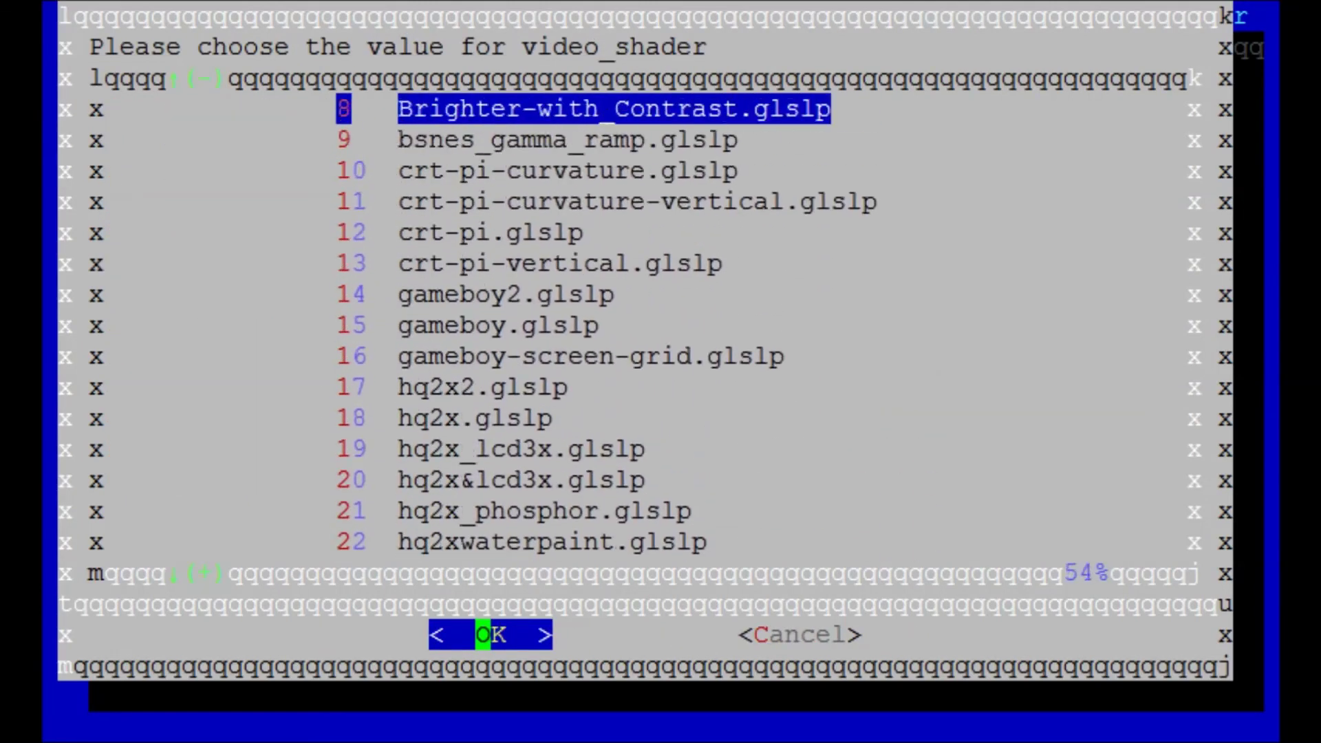
key("Up")
key("Up")
key("Up")
key("Up")
key("Up")
key("Up")
key("Down")
key("Down")
key("Down")
key("Down")
key("Down")
key("Down")
key("Down")
key("Down")
key("Down")
key("Down")
key("Down")
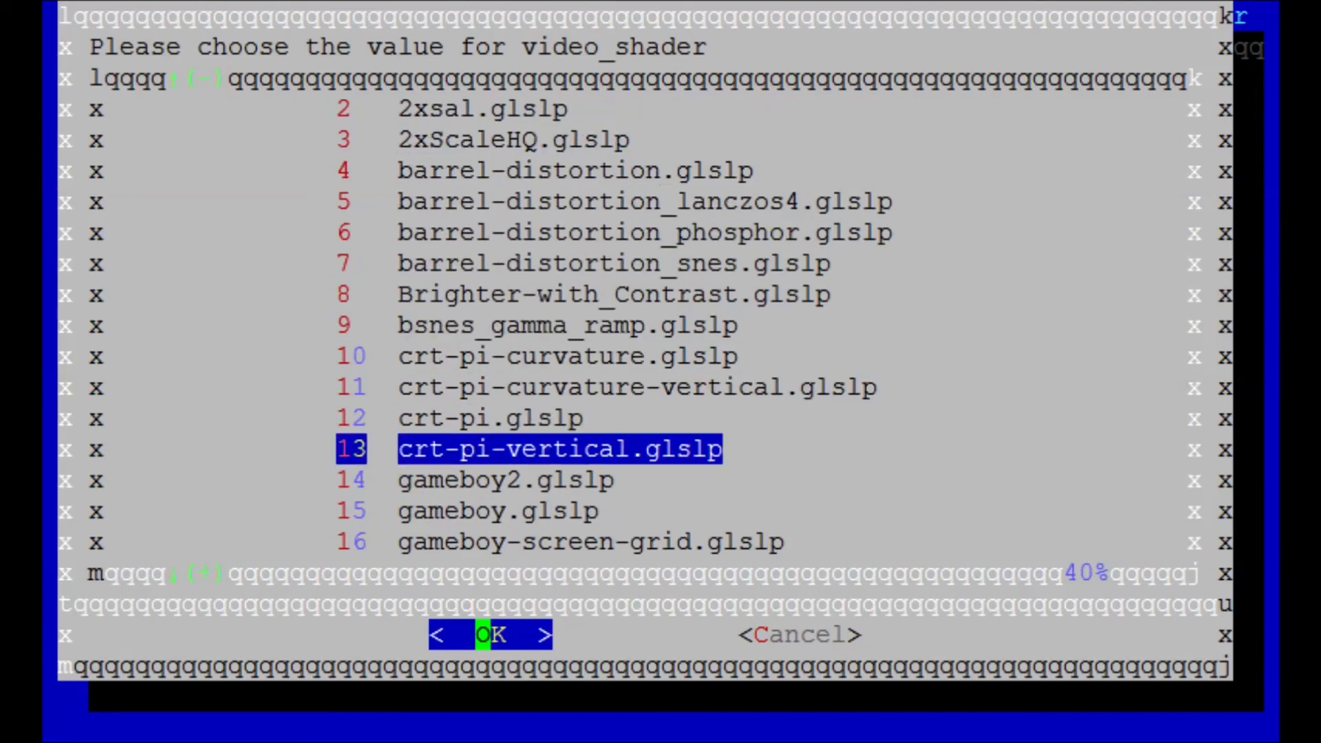
key("Up")
key("Return")
Reset the psx Render Resolution to unset.
key("Up")
key("Up")
key("Return")
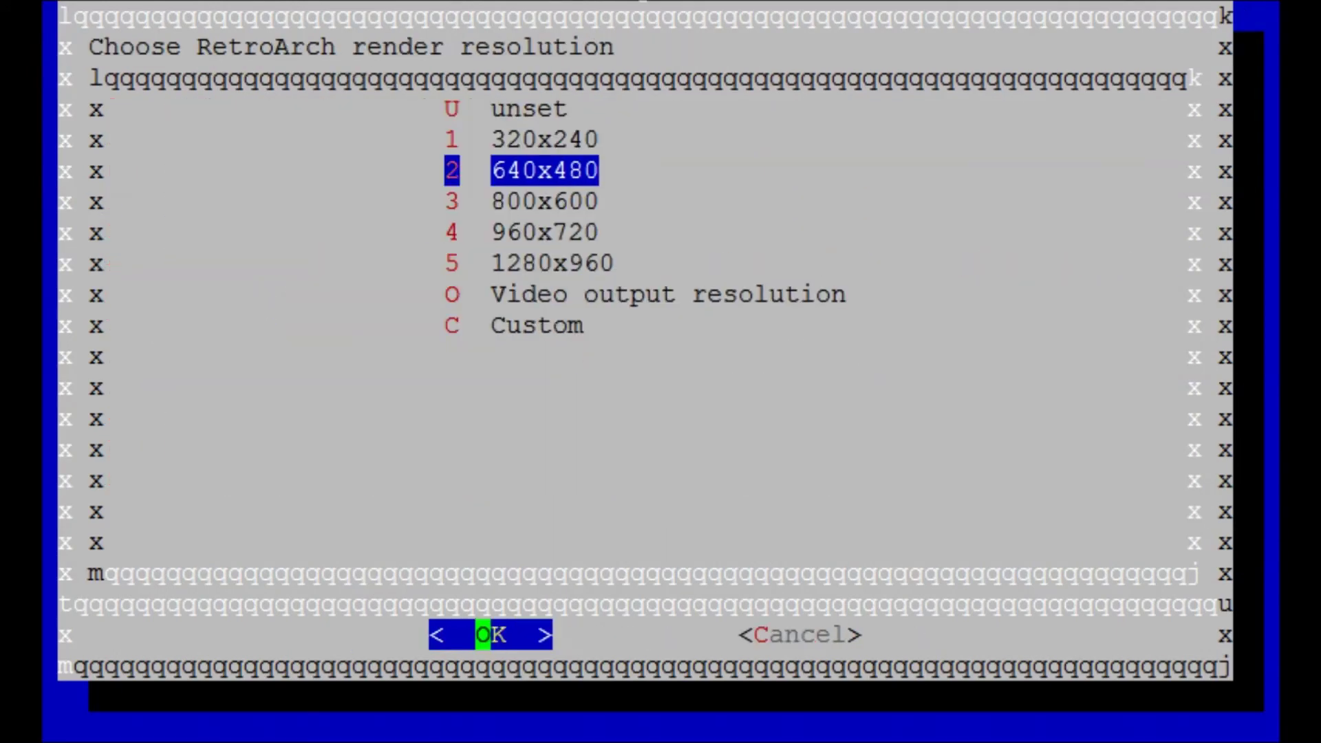
key("Up")
key("Up")
key("Return")
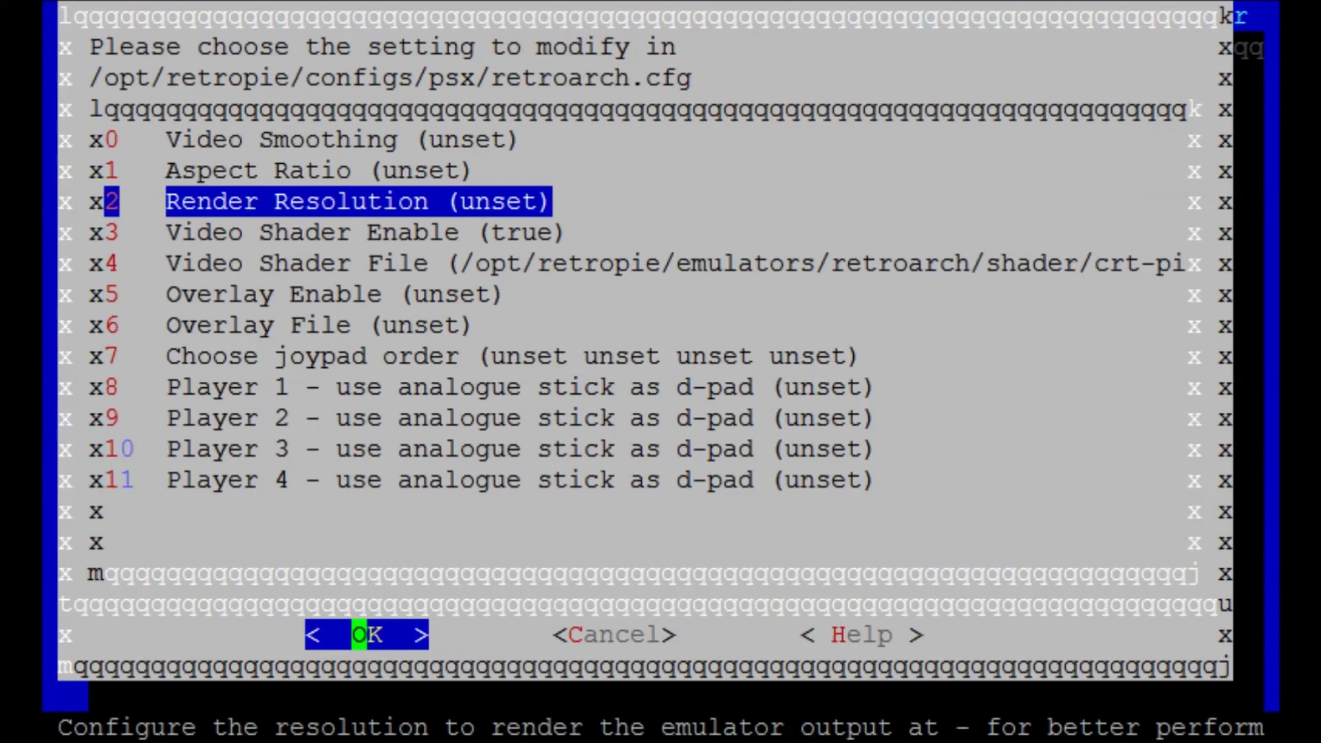
Leave the psx settings and the platform selection, returning to the list of RetroPie configuration tools.
key("Down")
key("Down")
key("Up")
key("Up")
key("Right")
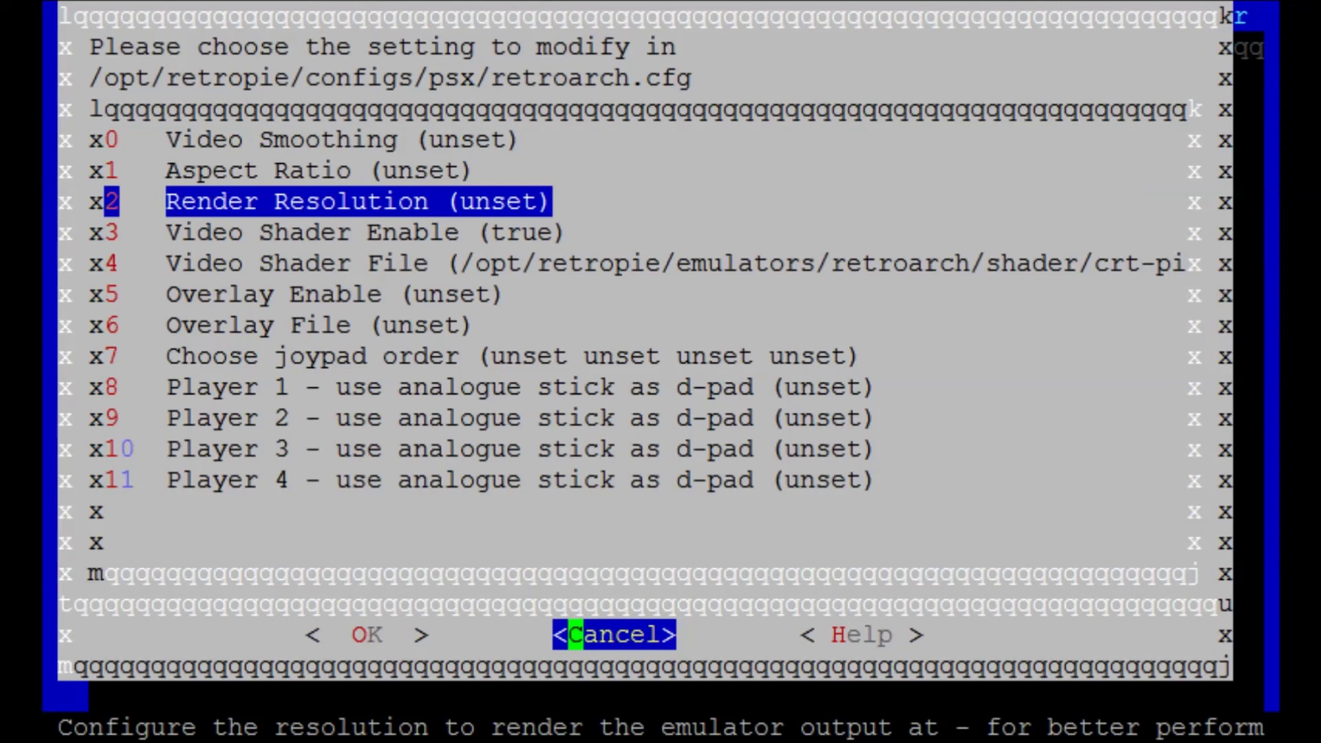
key("Return")
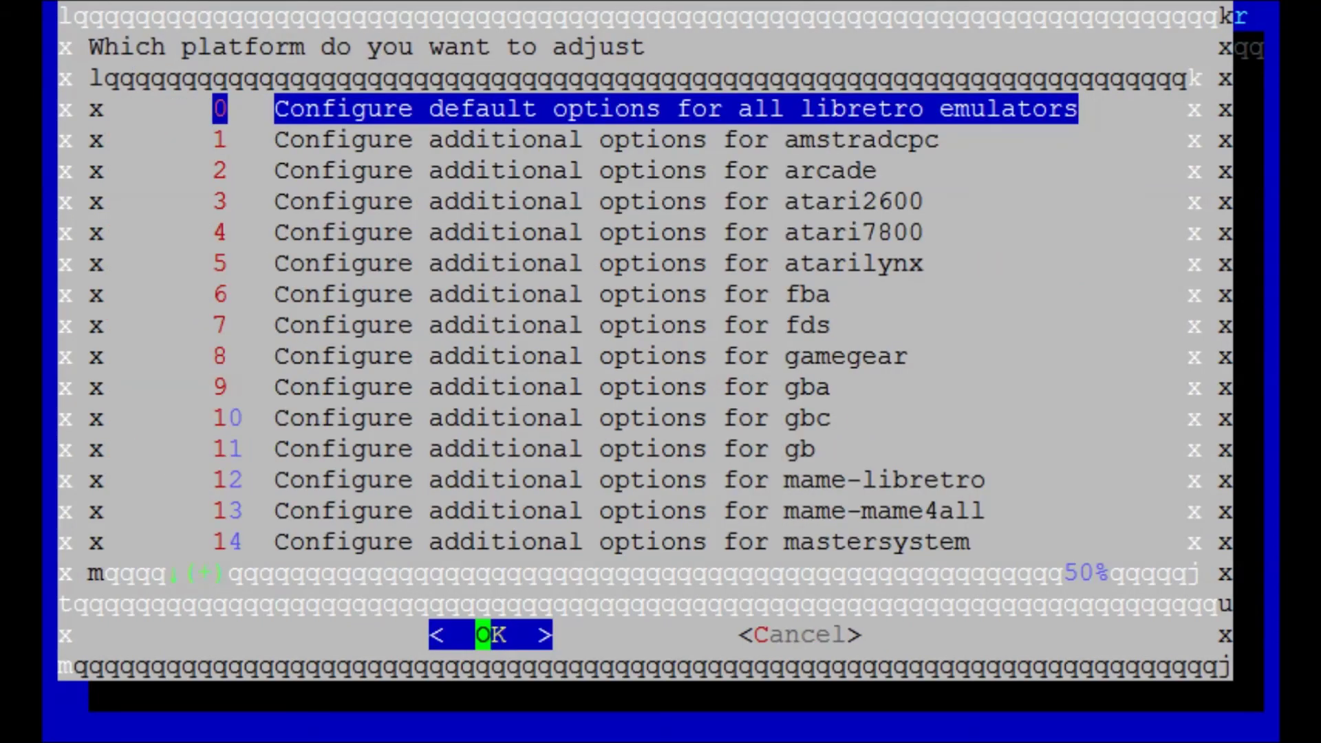
key("Tab")
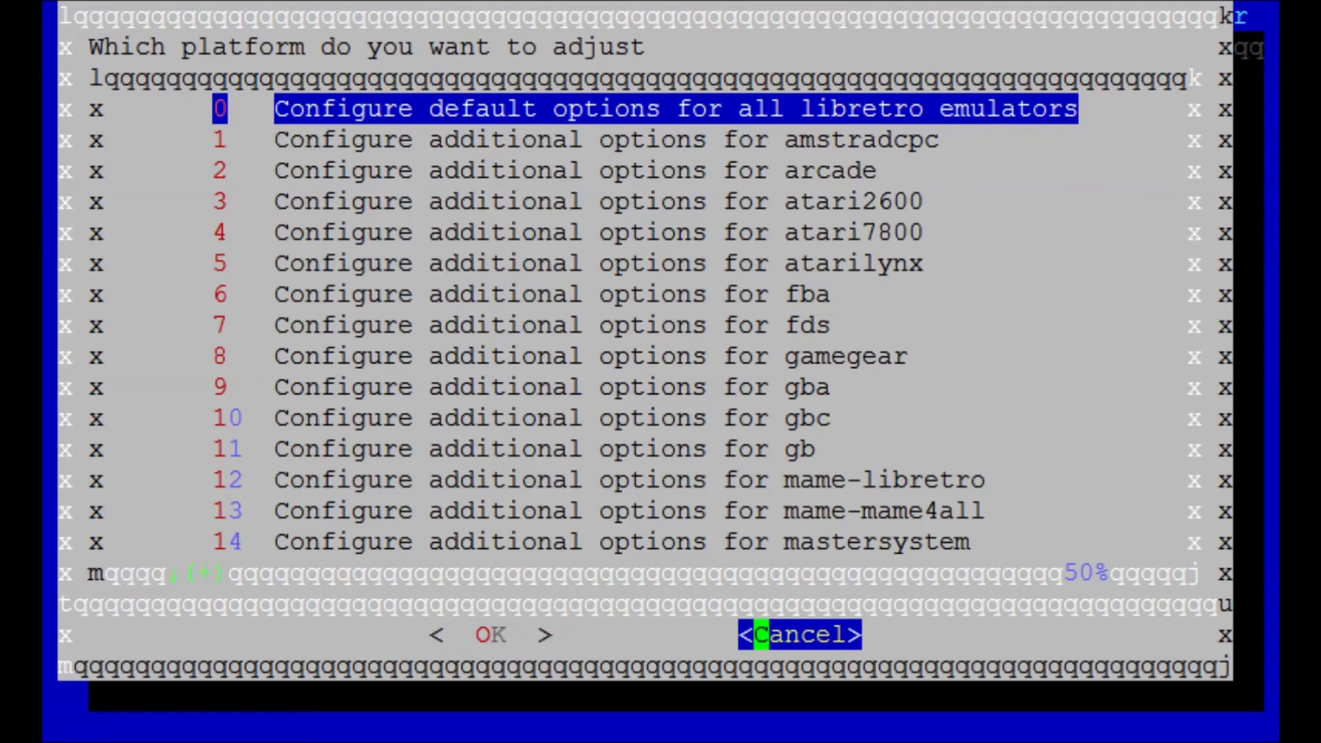
key("Tab")
key("Return")
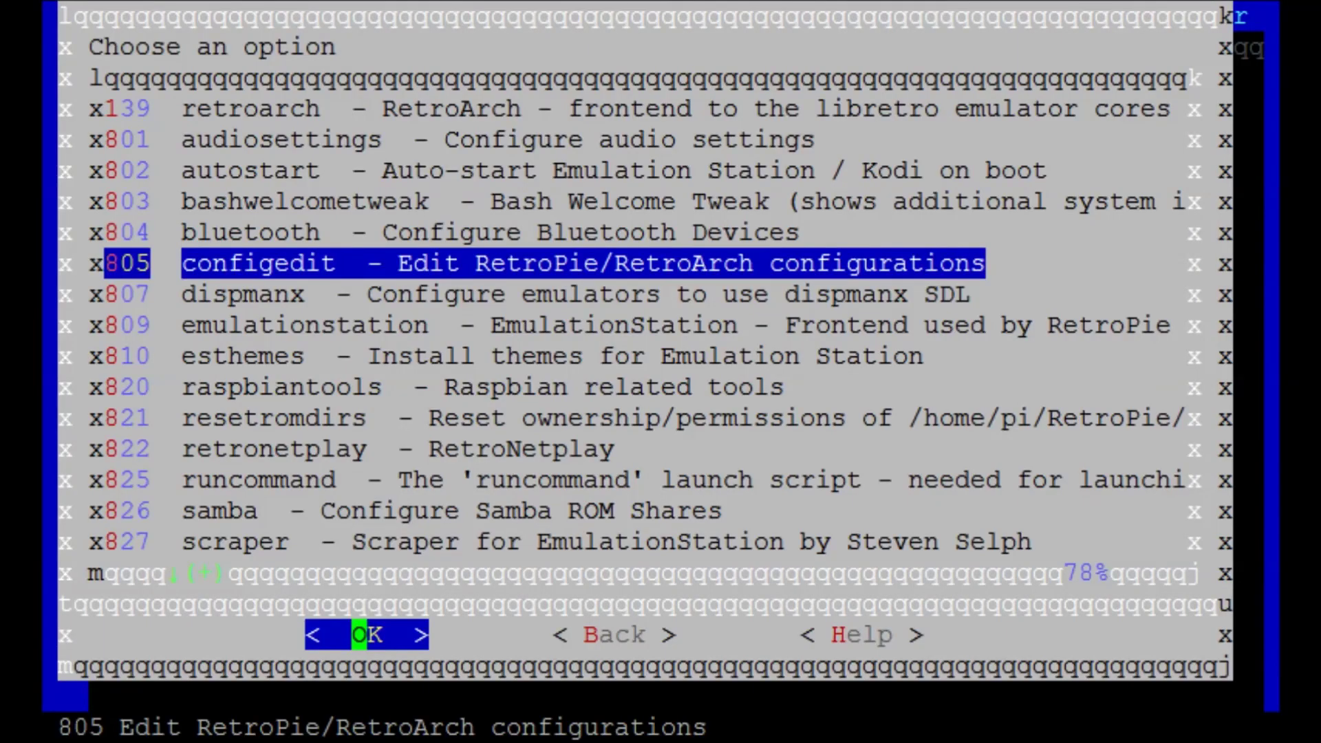
Open the scraper for EmulationStation from the list of configuration tools.
key("Down")
key("Down")
key("Down")
key("Down")
key("Down")
key("Down")
key("Down")
key("Down")
key("Down")
key("Down")
key("Down")
key("Down")
key("Down")
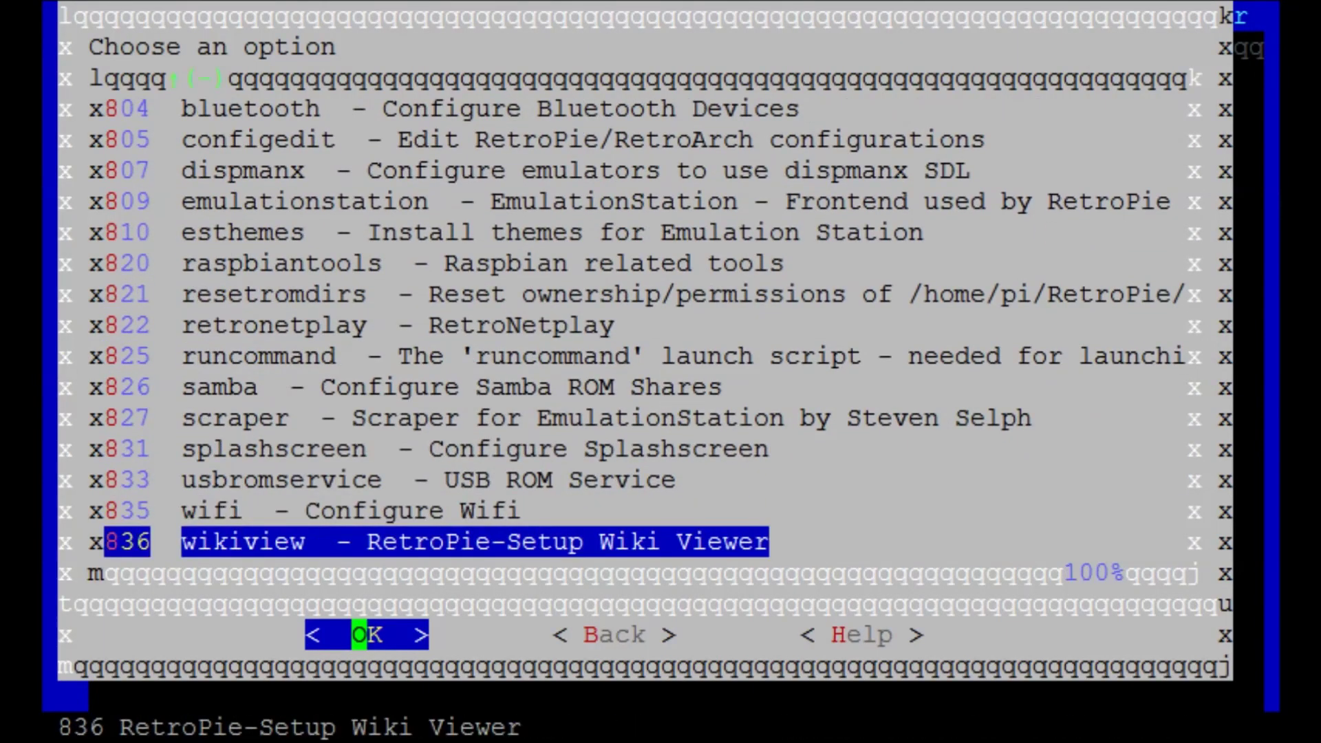
key("Up")
key("Up")
key("Up")
key("Up")
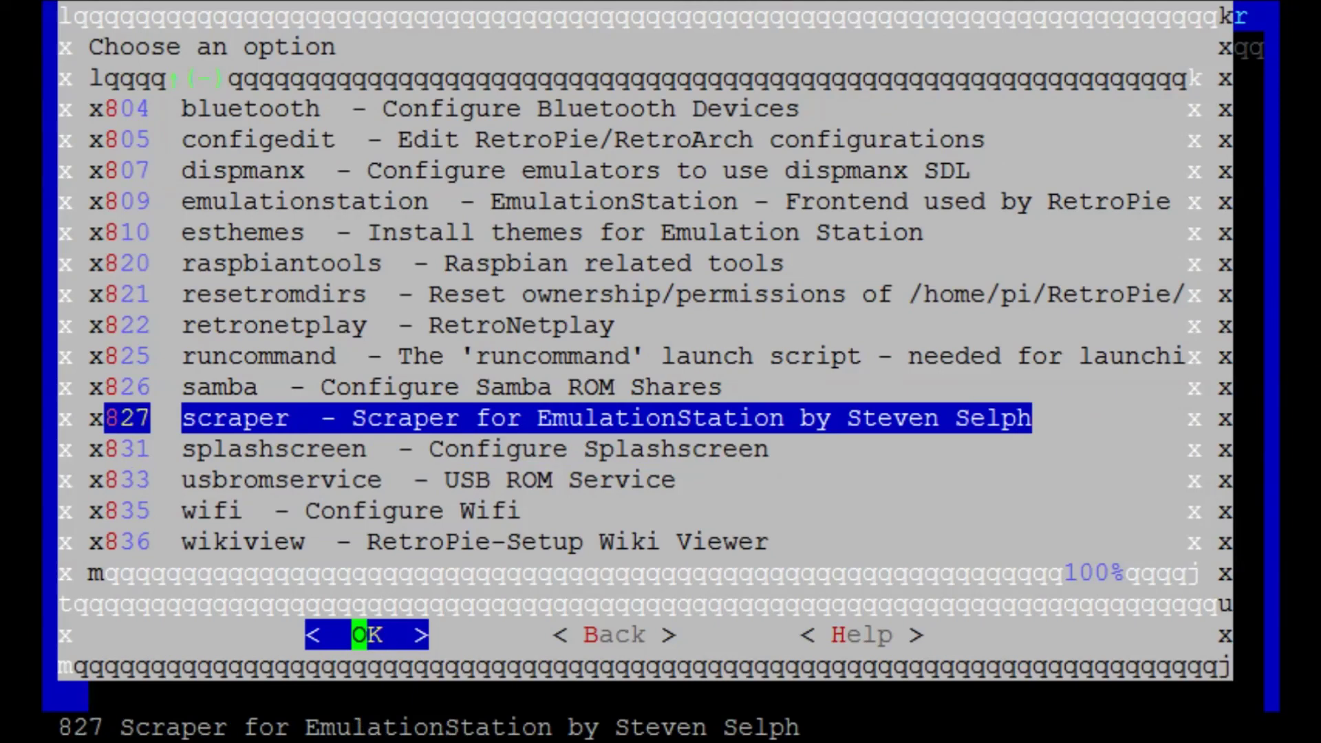
key("Return")
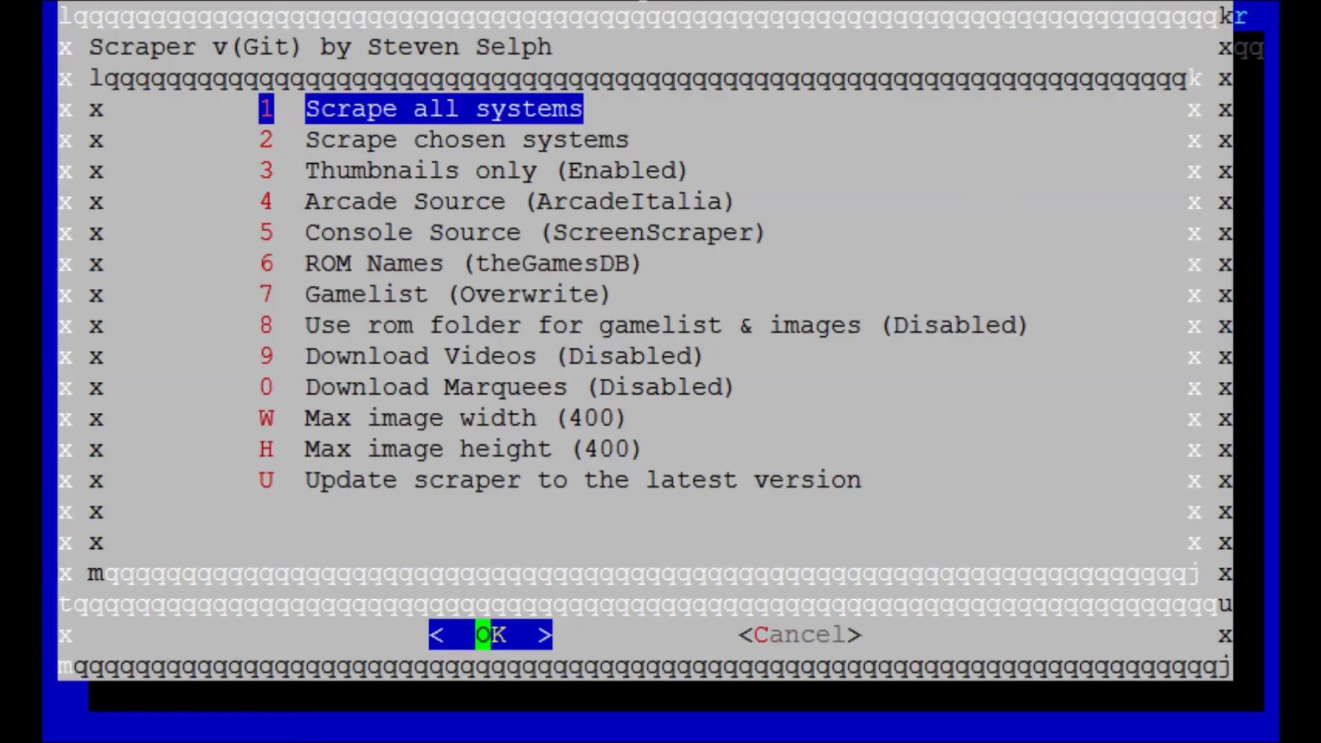
Review the scraper options for choosing systems, thumbnails, arcade and console sources, ROM names, gamelist handling, downloads and image size.
key("Down")
key("Down")
key("Down")
key("Down")
key("Down")
key("Down")
key("Down")
key("Down")
key("Down")
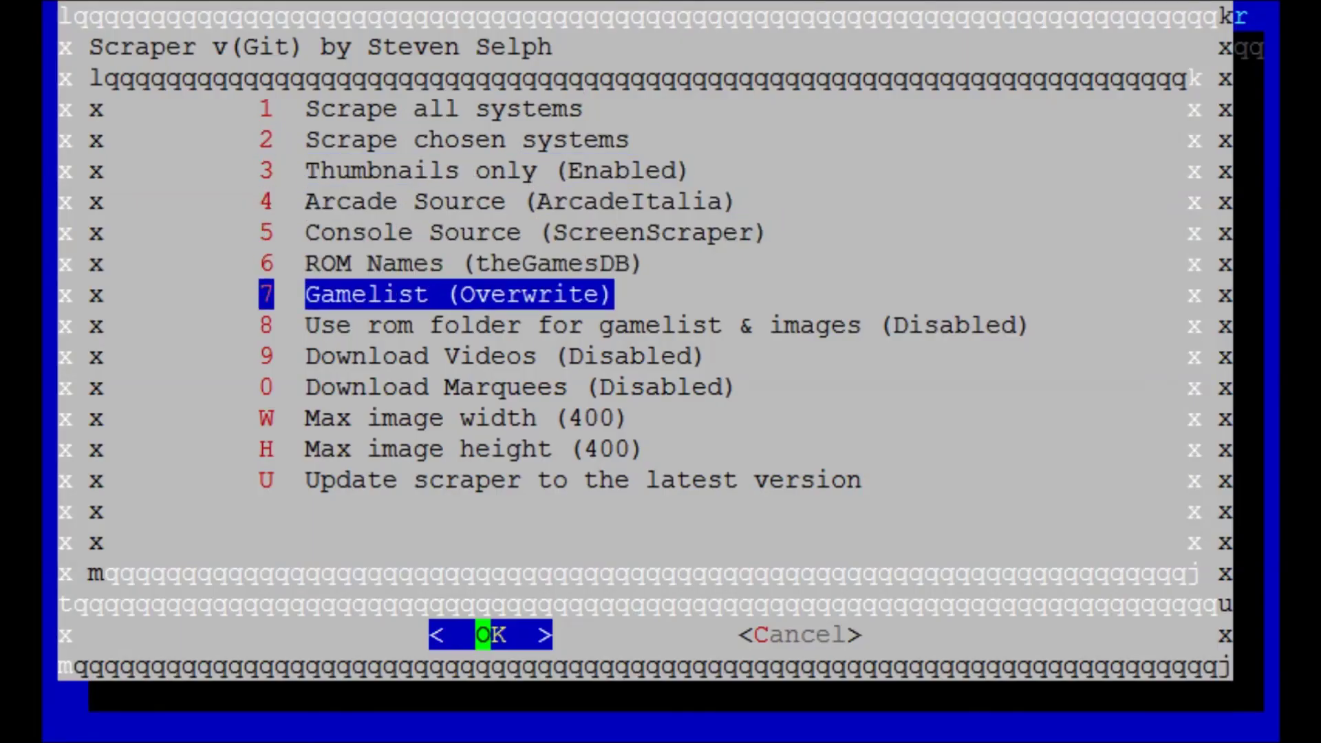
key("Down")
key("Down")
key("Down")
key("Up")
key("Up")
key("Up")
key("Up")
key("Up")
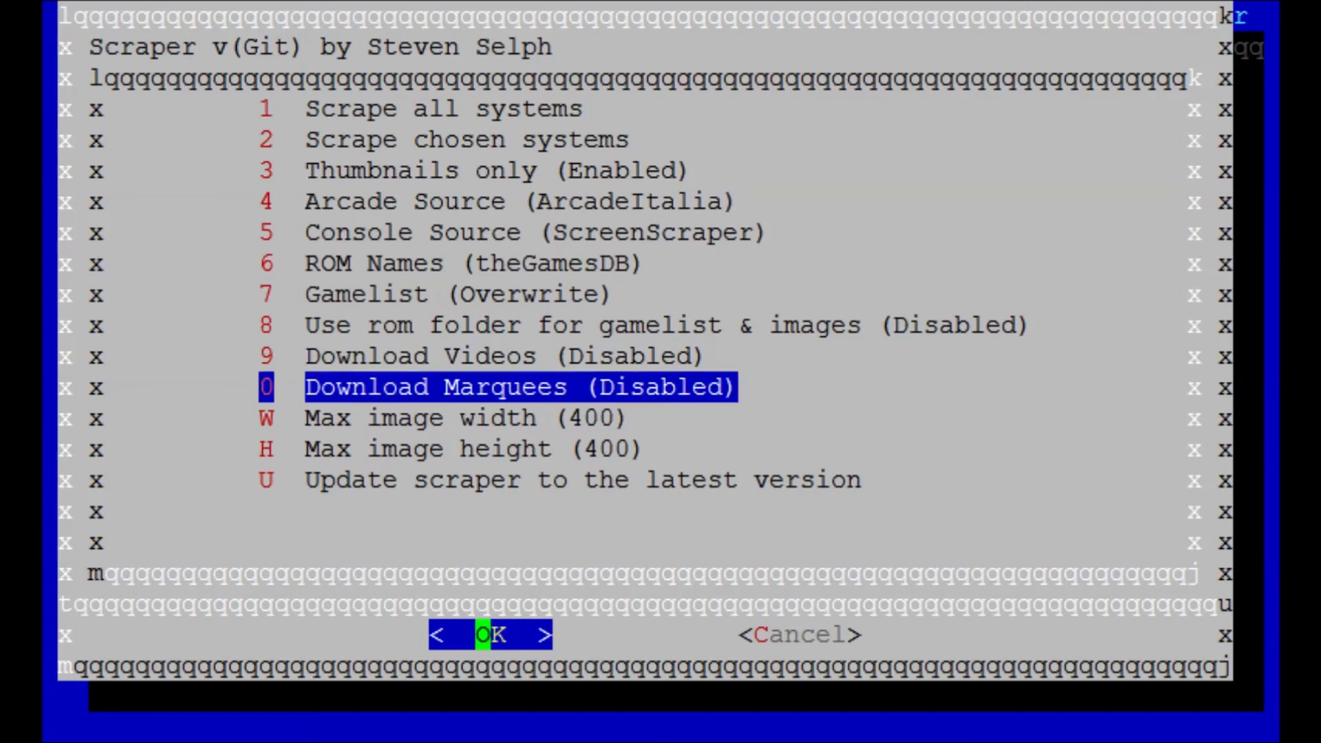
key("Up")
key("Up")
key("Up")
key("Up")
key("Up")
key("Up")
key("Up")
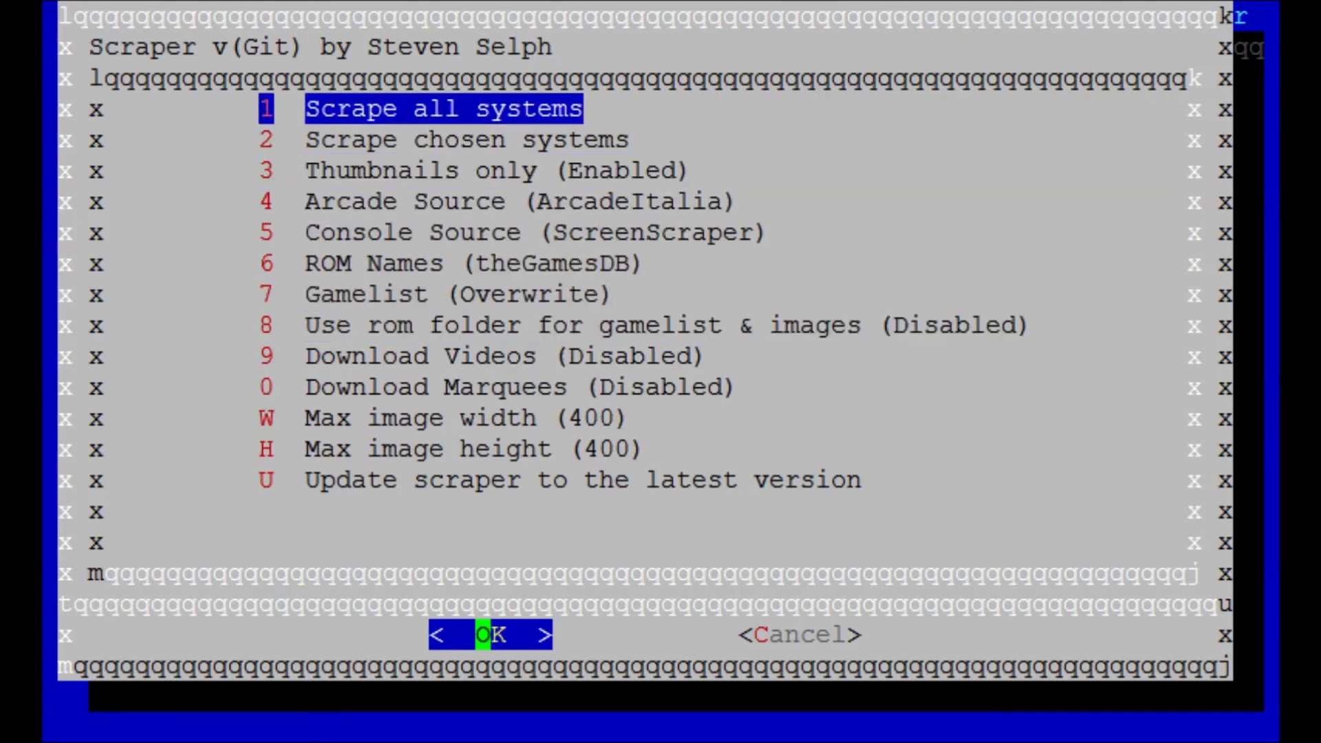
key("Down")
key("Down")
key("Down")
key("Down")
key("Down")
key("Down")
key("Down")
key("Down")
key("Down")
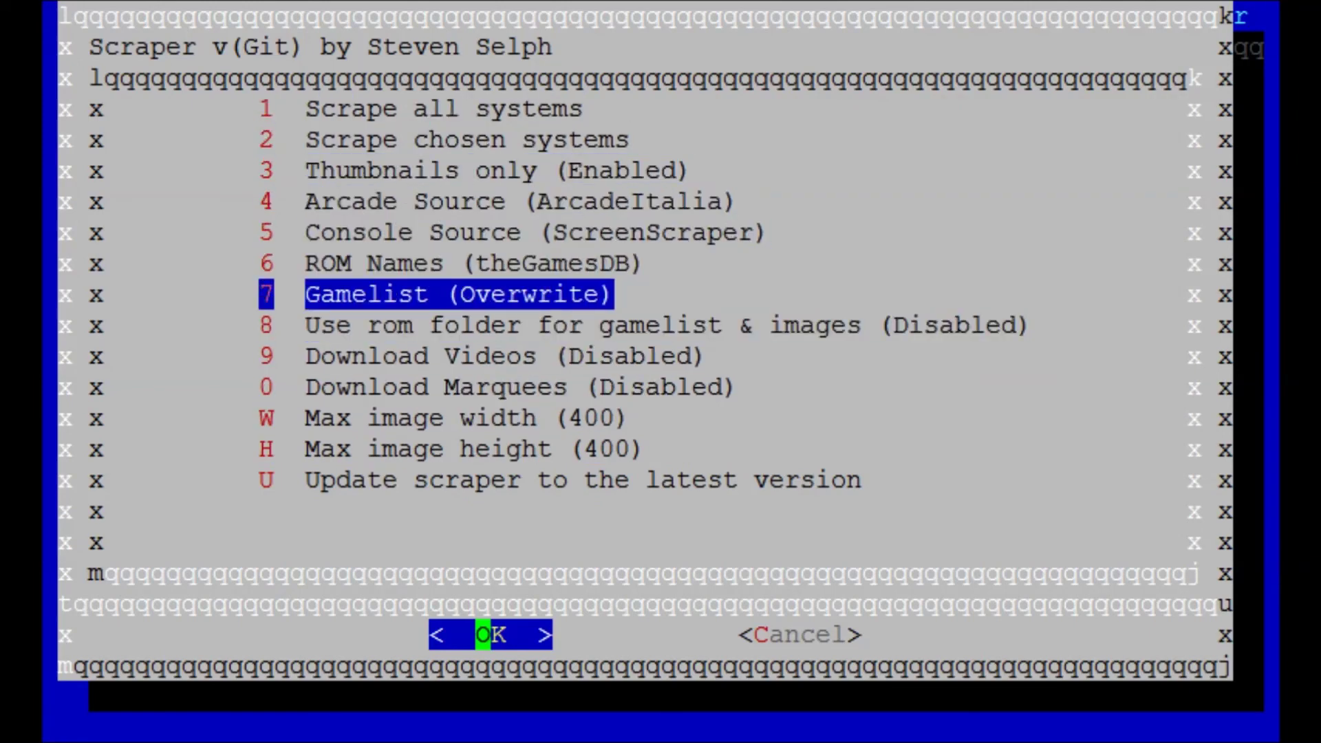
key("Up")
key("Up")
key("Up")
key("Up")
key("Up")
key("Up")
key("Up")
key("Up")
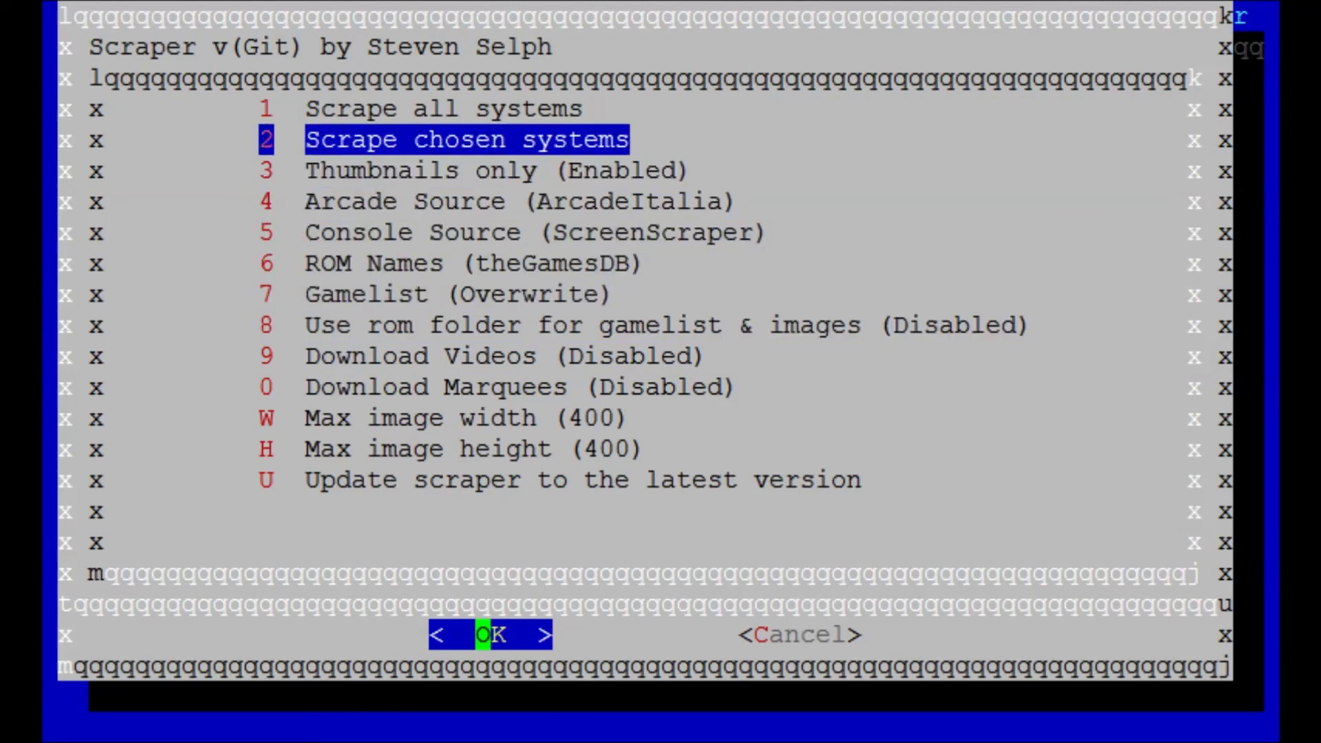
key("Down")
key("Down")
key("Down")
key("Down")
key("Down")
key("Down")
key("Up")
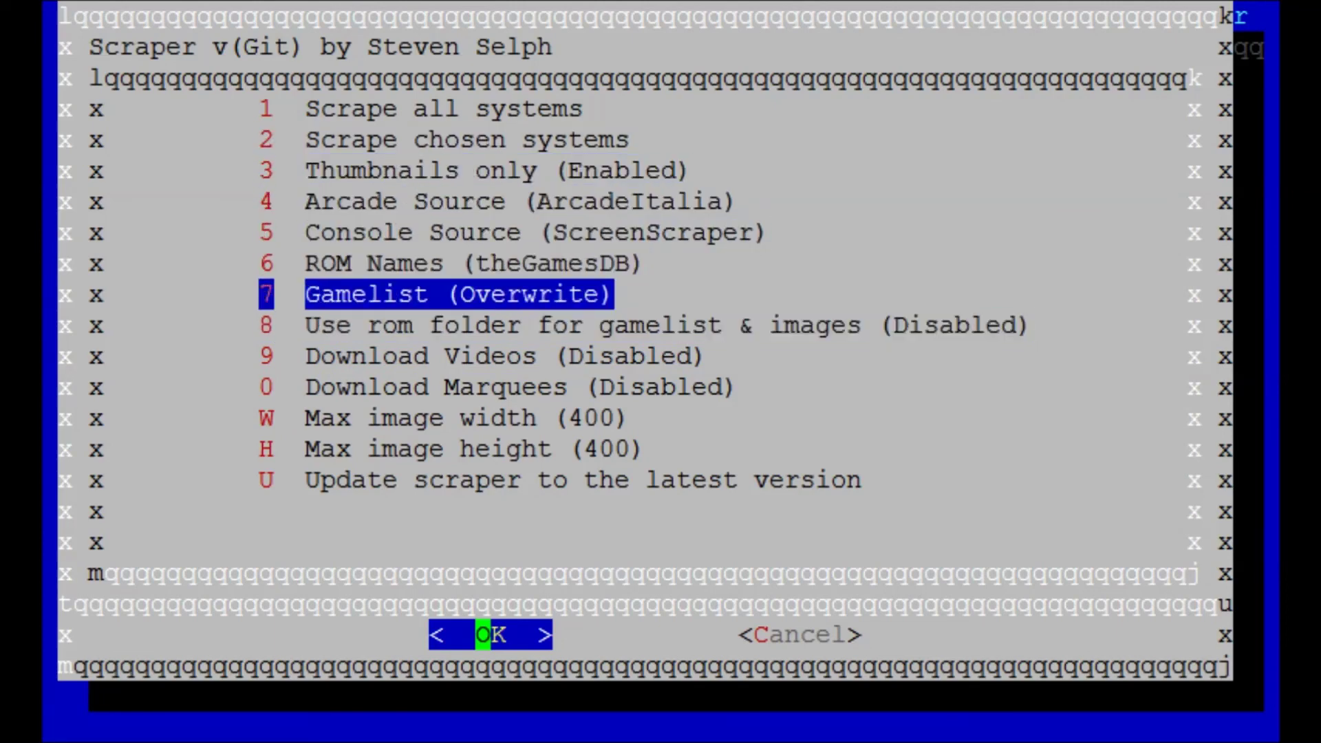
key("Up")
key("Up")
key("Up")
key("Up")
key("Up")
key("Down")
key("Down")
key("Down")
key("Down")
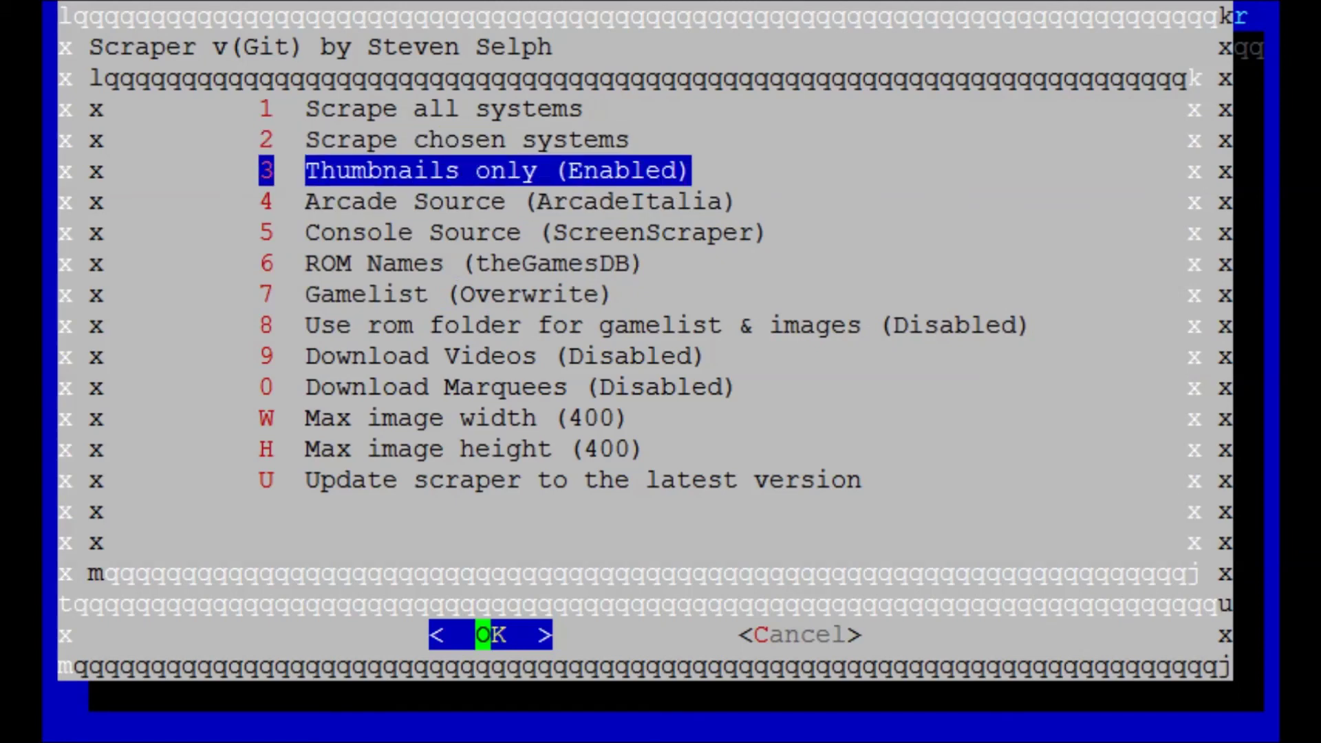
key("Up")
key("Up")
key("Up")
key("Up")
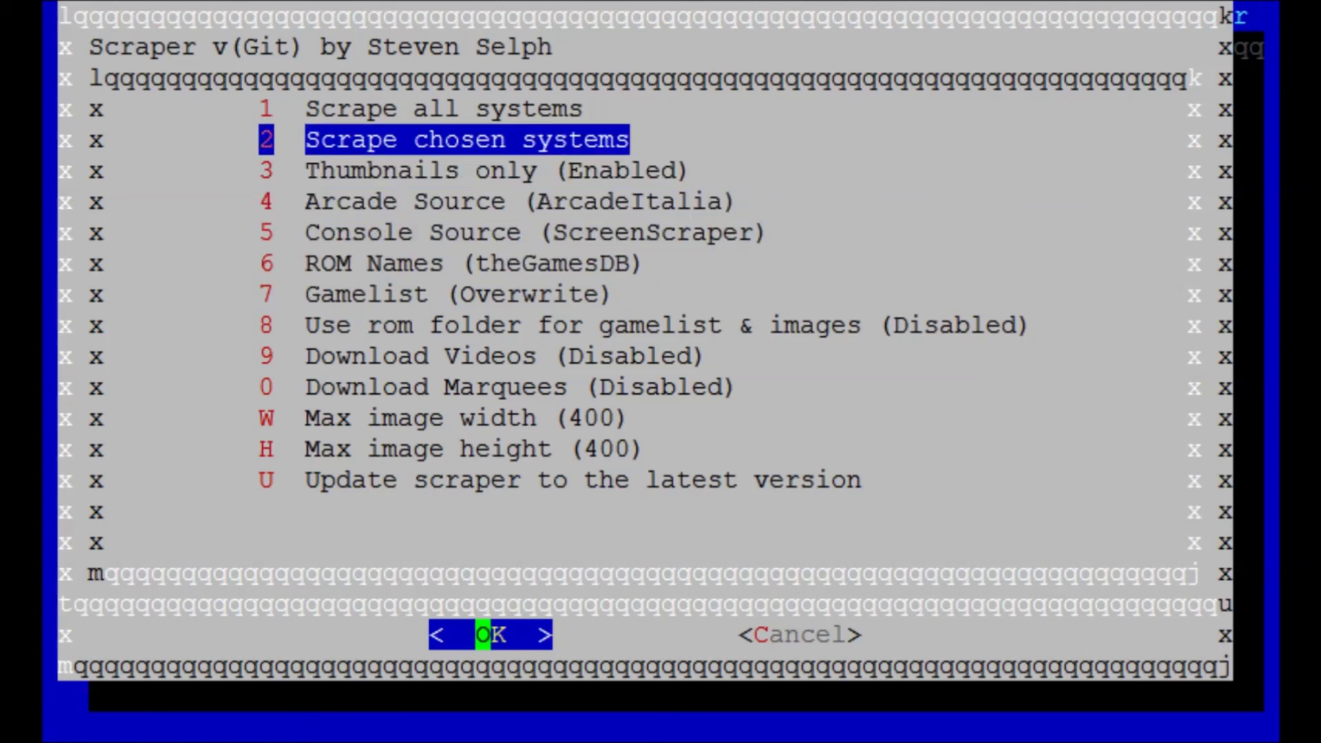
key("Down")
key("Down")
key("Down")
key("Up")
key("Up")
key("Up")
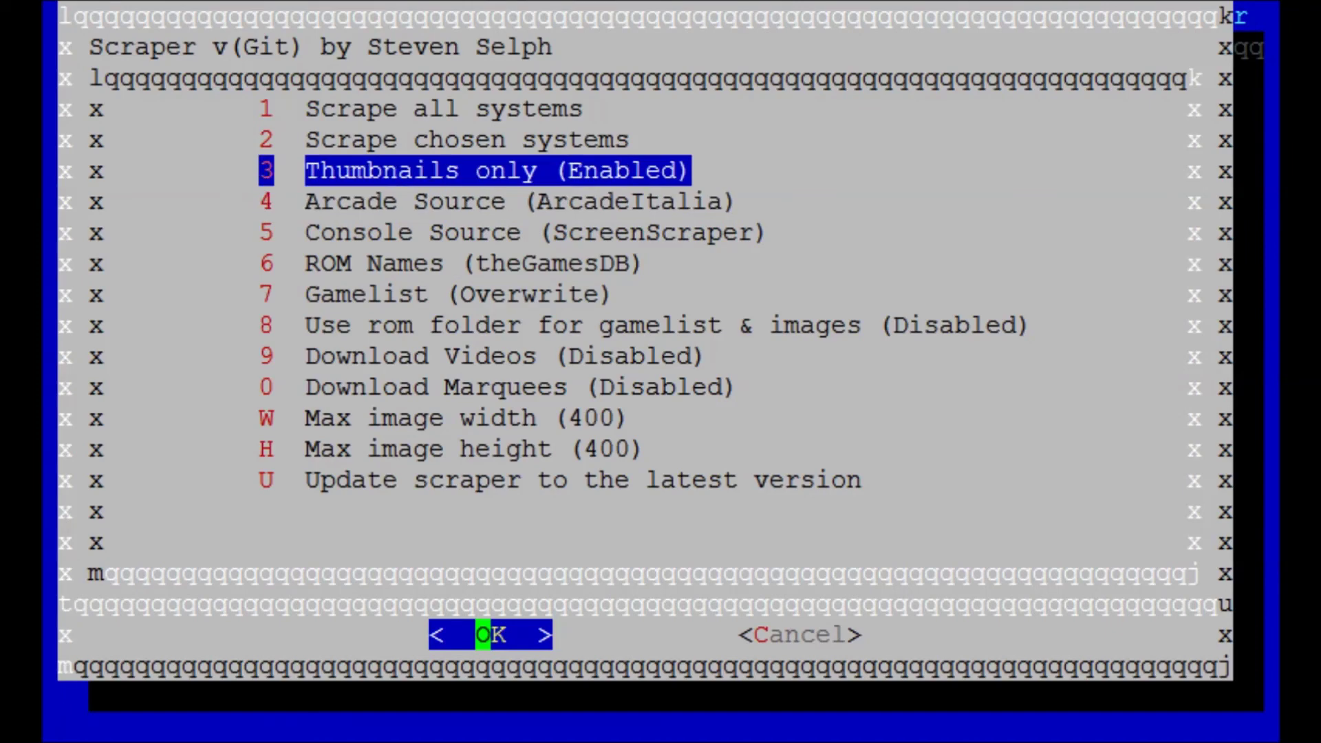
Open the ROM folder selection for scraping only chosen systems.
key("Down")
key("Down")
key("Down")
key("Down")
key("Up")
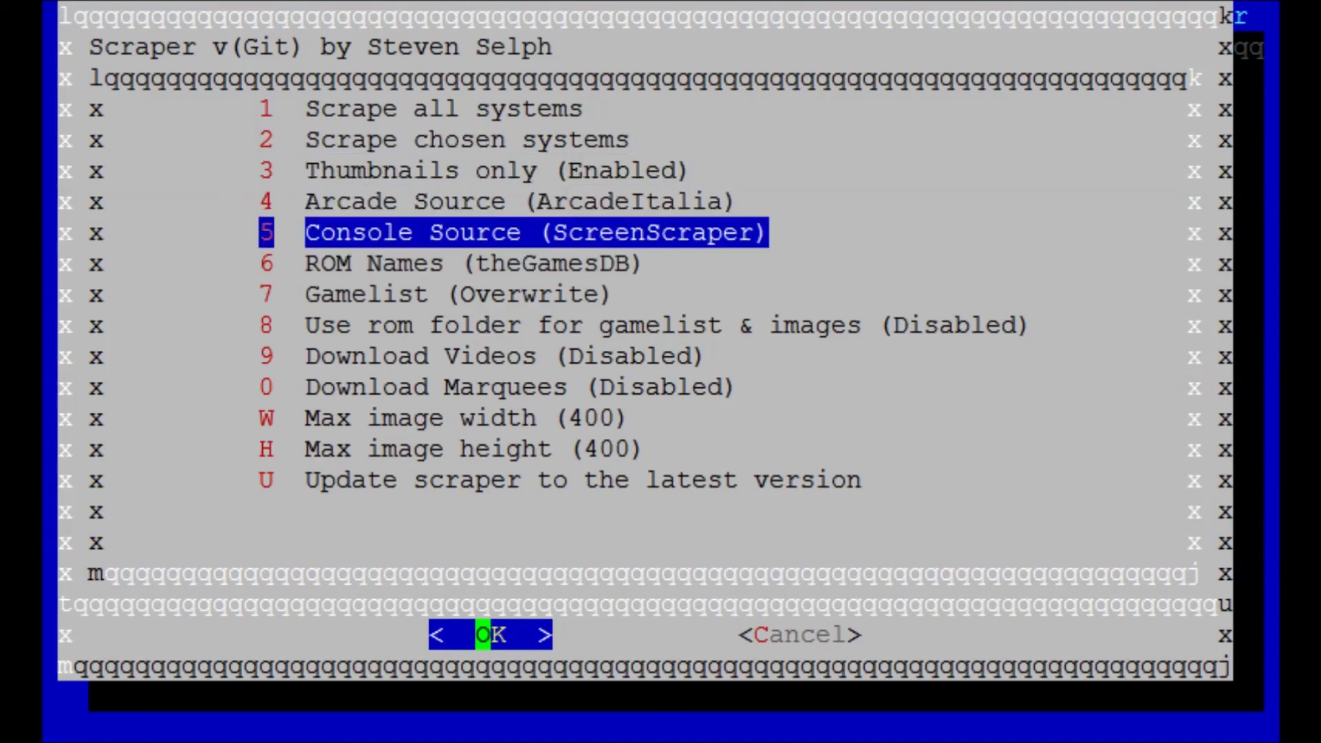
key("Up")
key("Up")
key("Up")
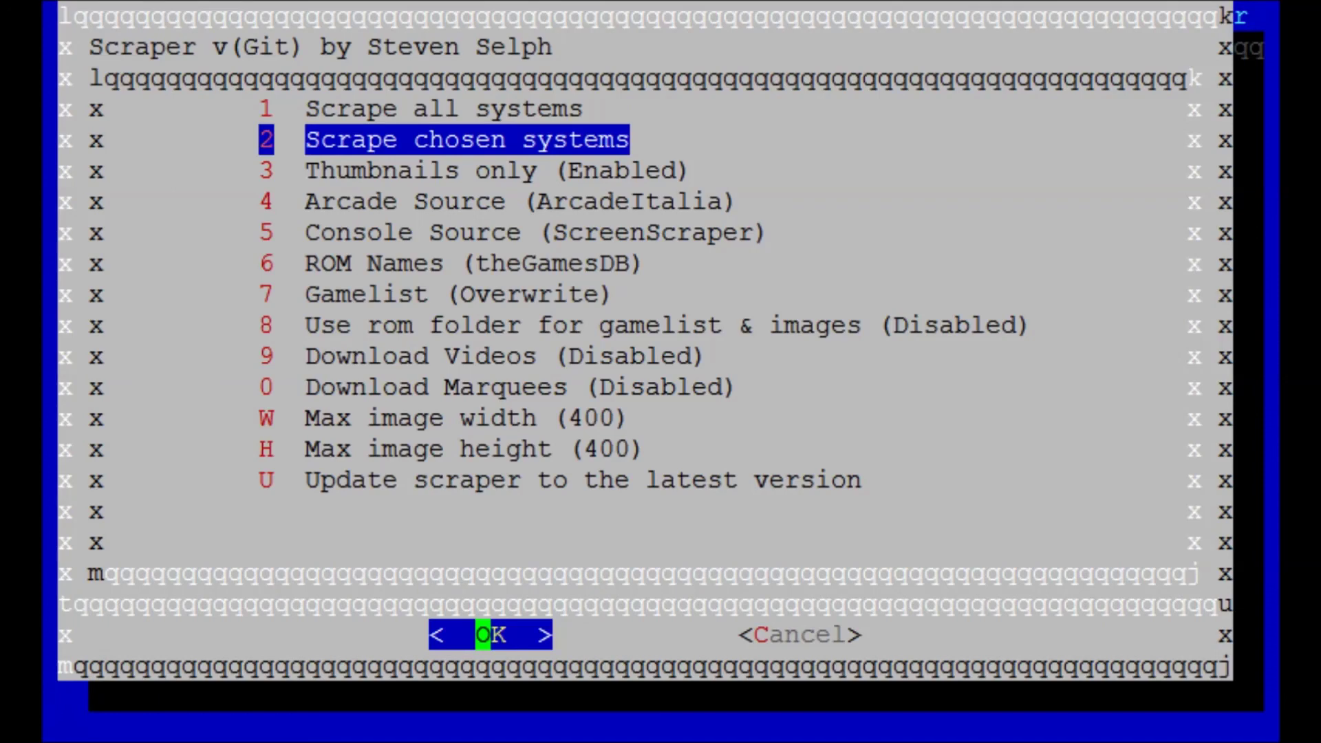
key("Return")
Mark the psx folder in the list of ROM folders to scrape.
key("Down")
key("Down")
key("Down")
key("Down")
key("Down")
key("Down")
key("Down")
key("Down")
key("Down")
key("Down")
key("Down")
key("Down")
key("Down")
key("Down")
key("Down")
key("Down")
key("Down")
key("Down")
key("Down")
key("Down")
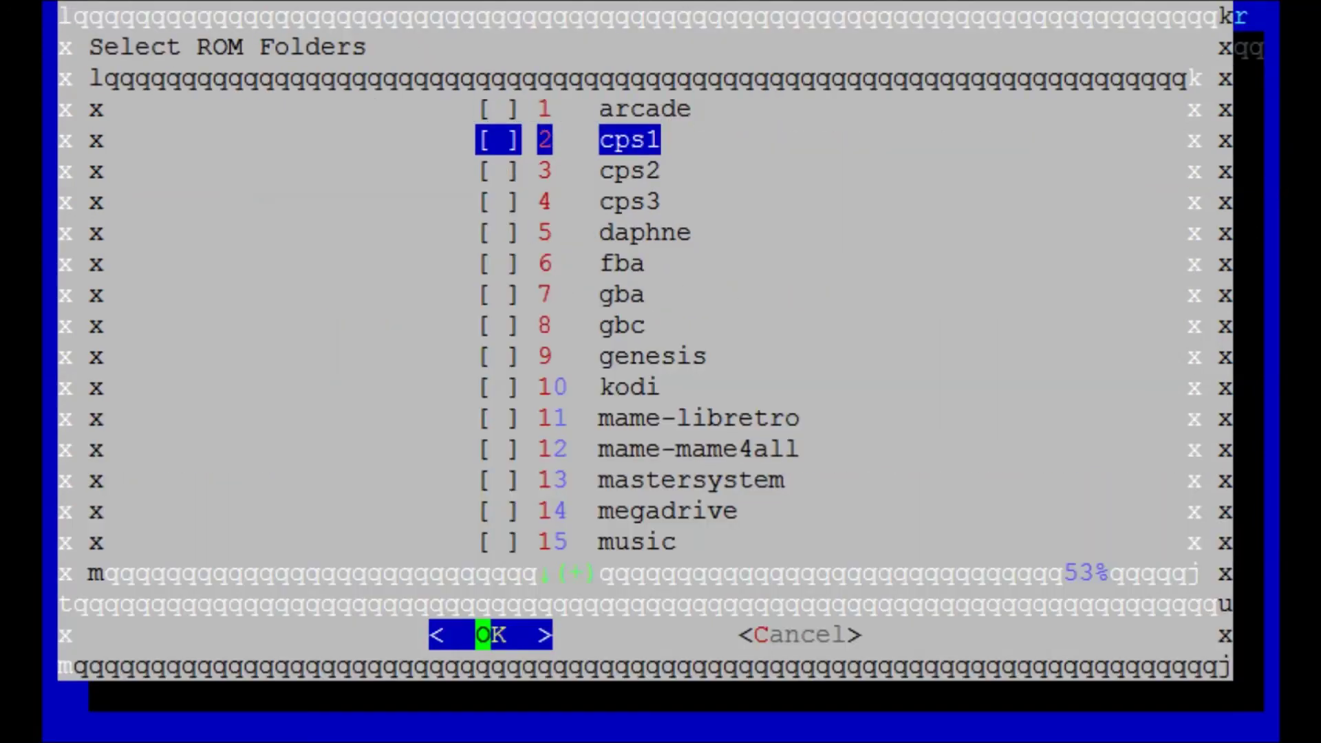
key("Up")
key("Up")
key("Down")
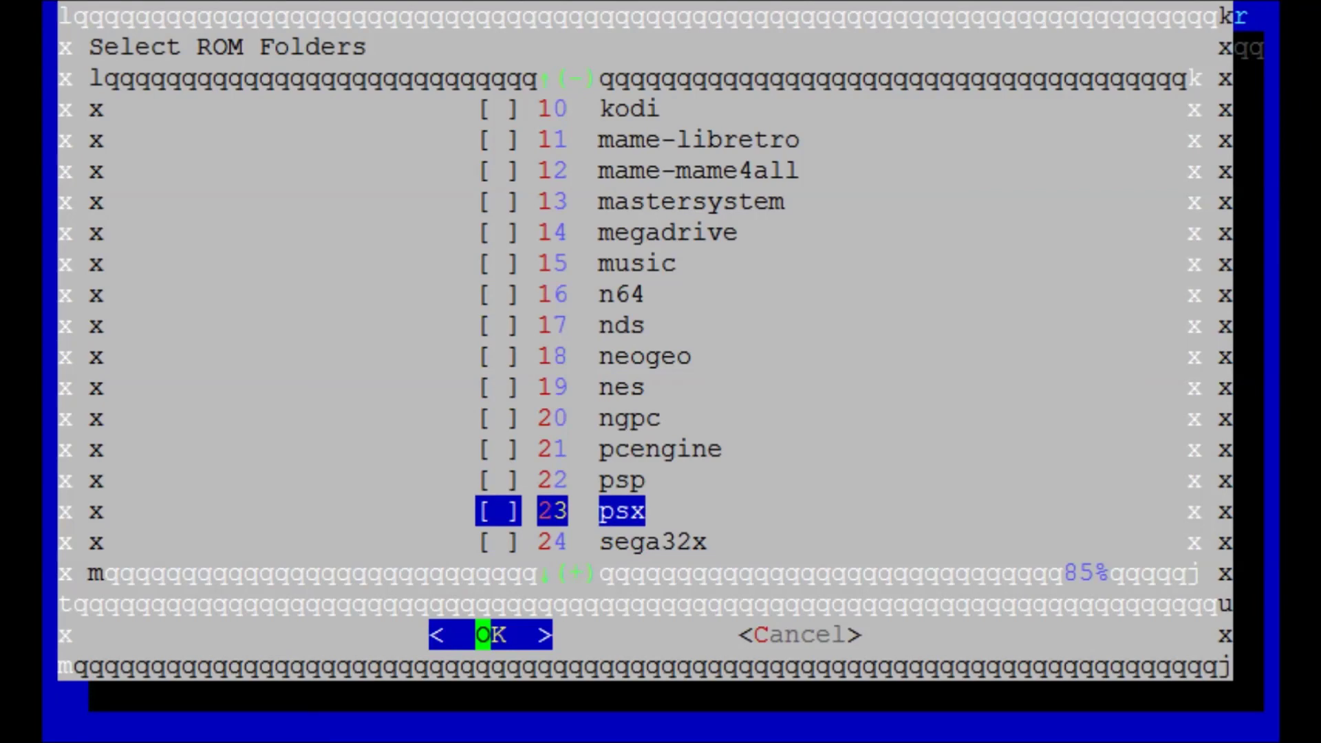
key("space")
Cancel the ROM folder selection and return to the scraper options.
key("Tab")
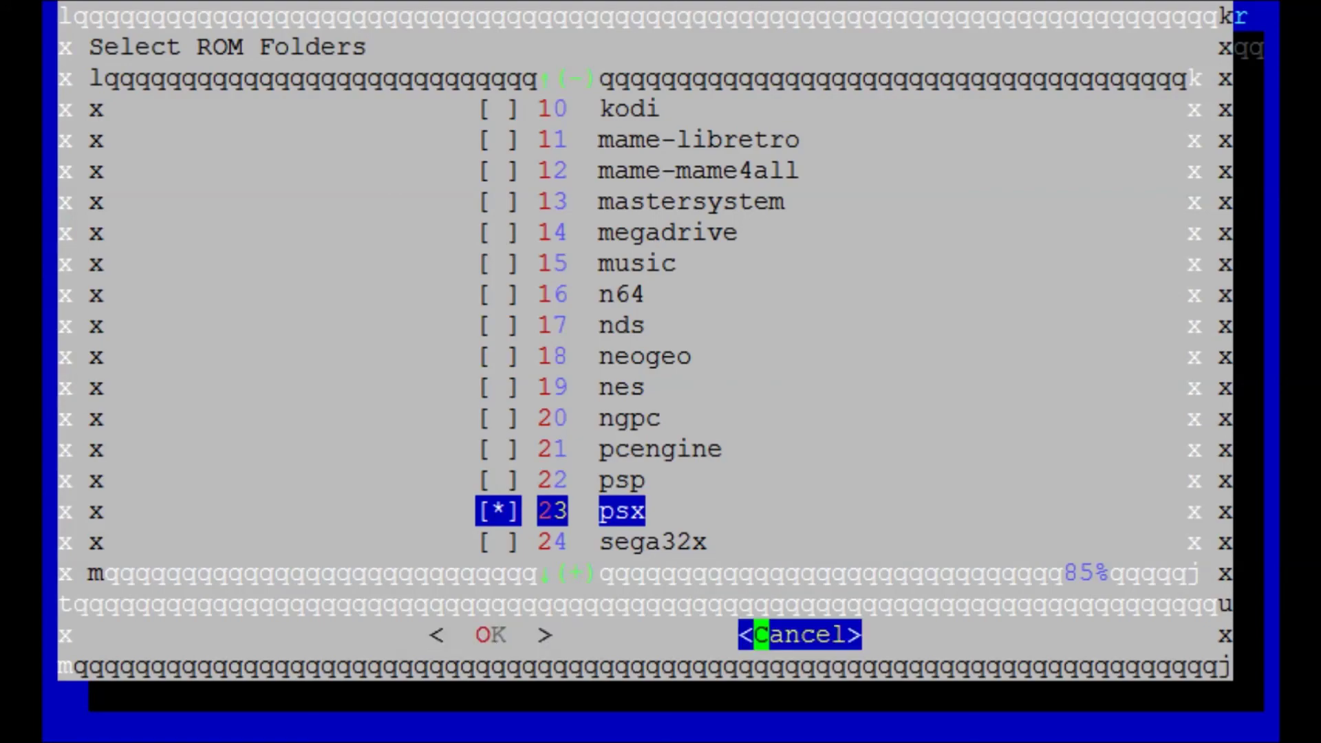
key("Return")
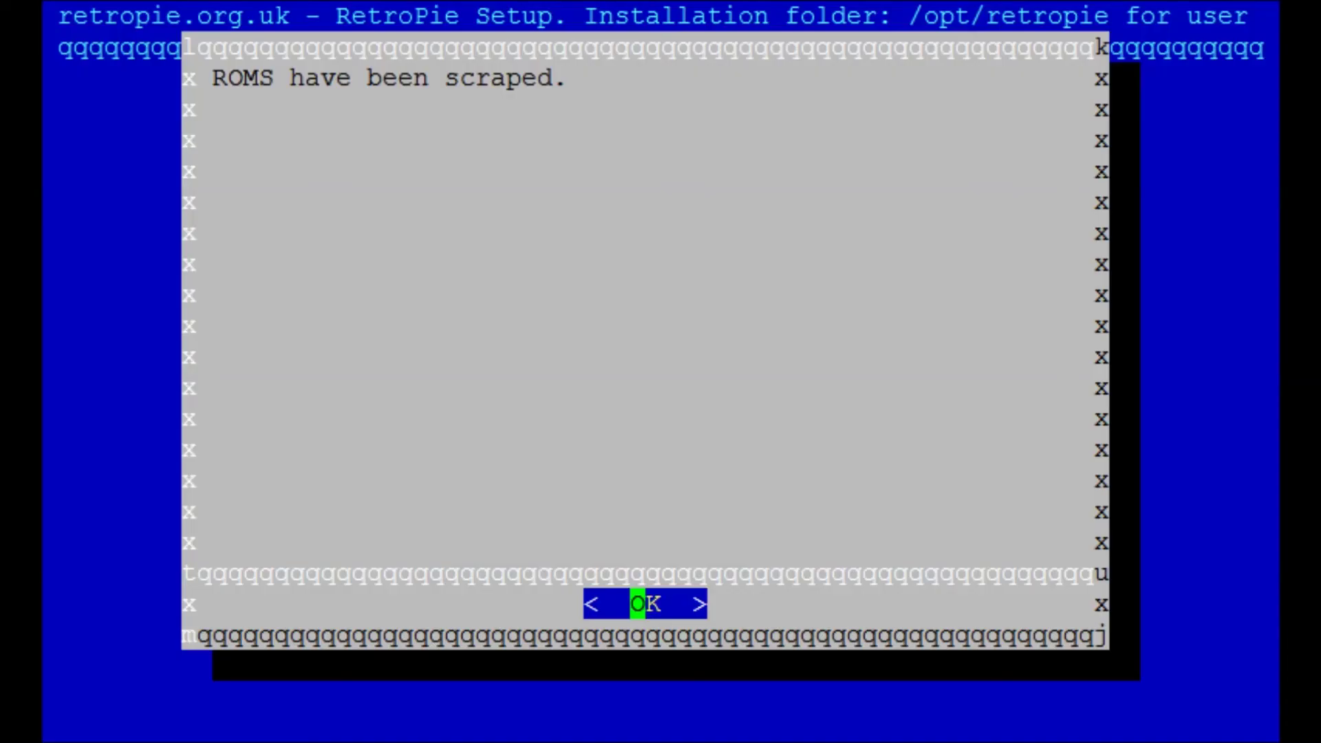
key("Return")
Review the scraper's source, ROM name, gamelist and download options, and return to the list of configuration tools.
key("Down")
key("Down")
key("Down")
key("Down")
key("Down")
key("Down")
key("Down")
key("Down")
key("Down")
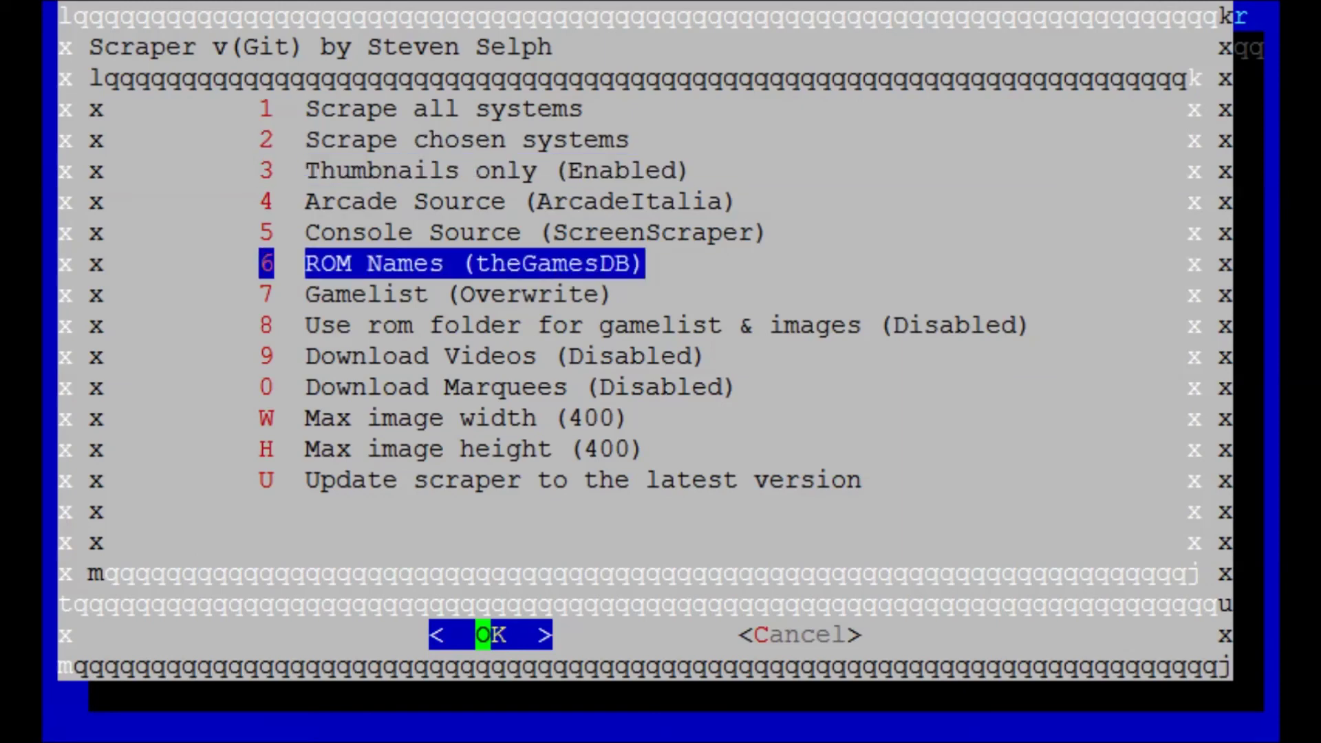
key("Down")
key("Down")
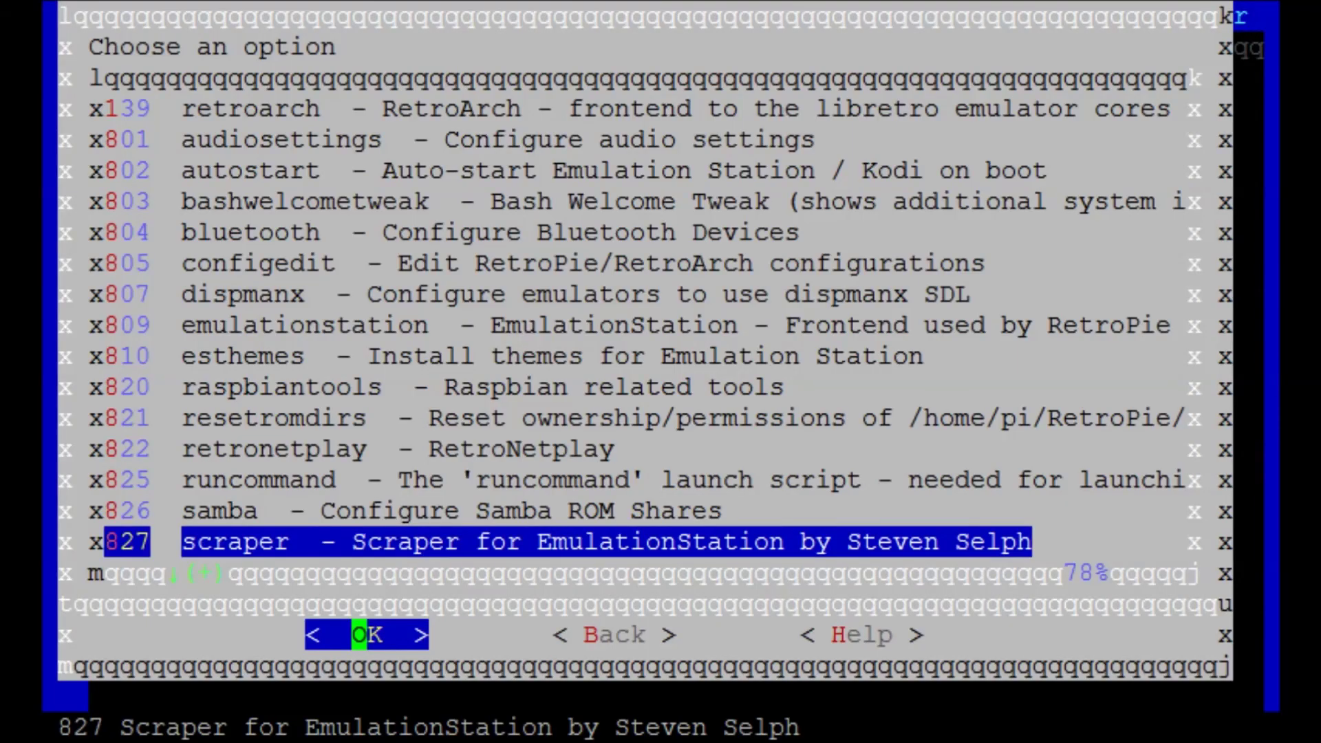
Select esthemes, the theme installer for Emulation Station, in the list of configuration tools.
key("Up")
key("Up")
key("Up")
key("Up")
key("Up")
key("Up")
key("Up")
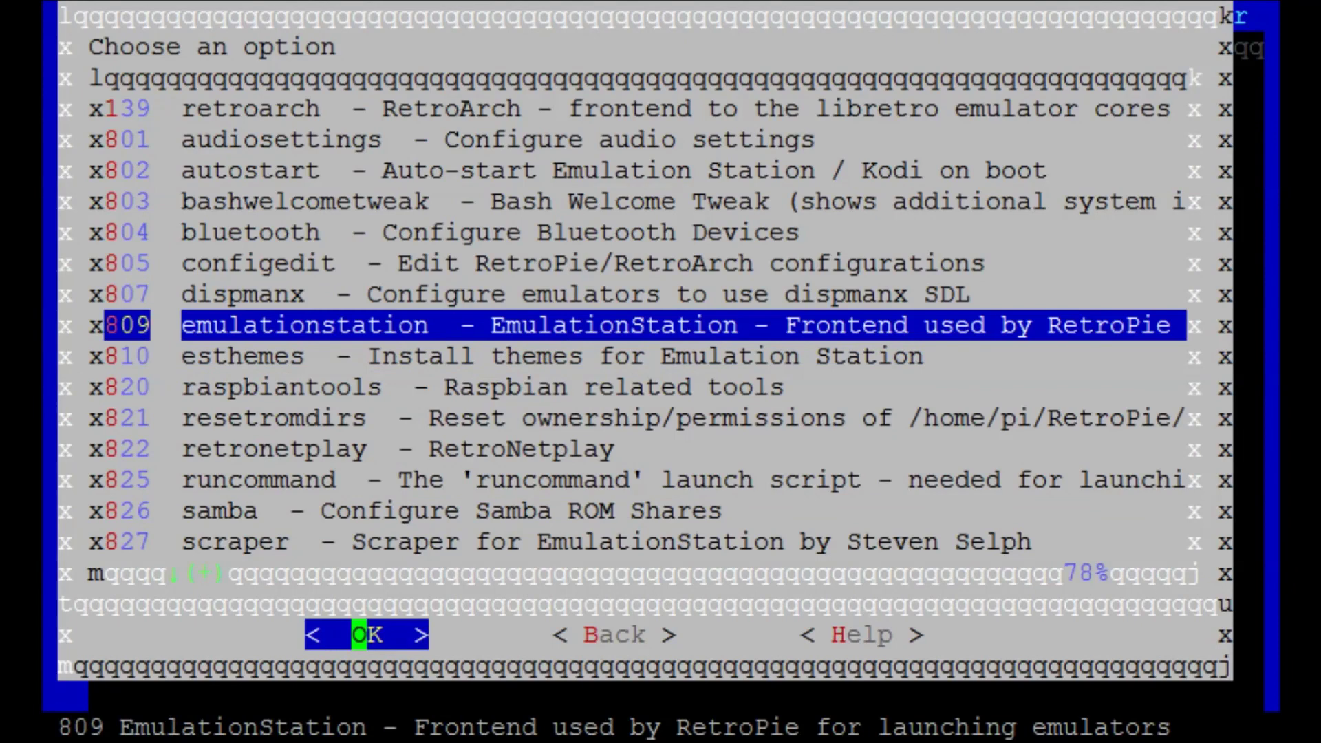
key("Down")
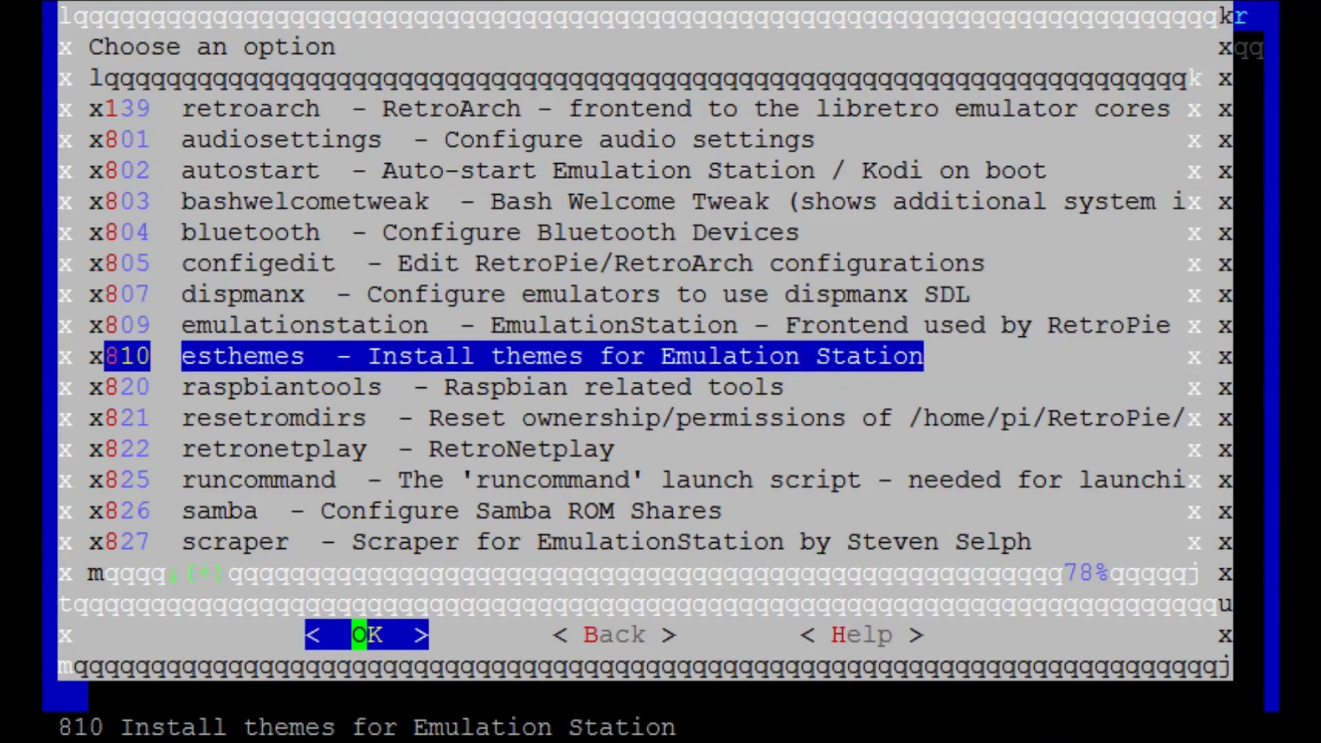